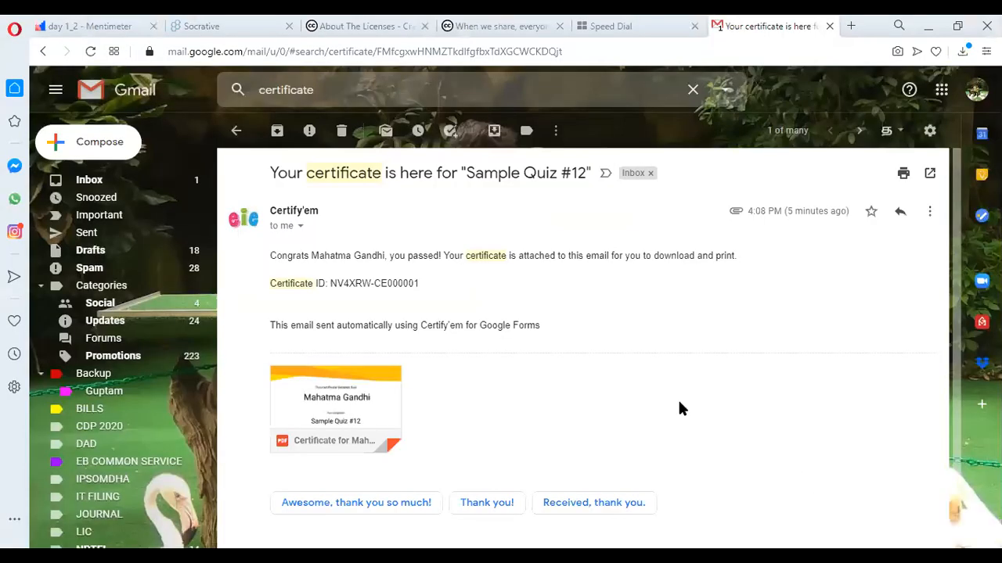
Check the Certify'em email for "Sample Quiz #12" and preview its attached PDF certificate
mouse_move(355, 399)
left_click_drag(312, 257, 373, 259)
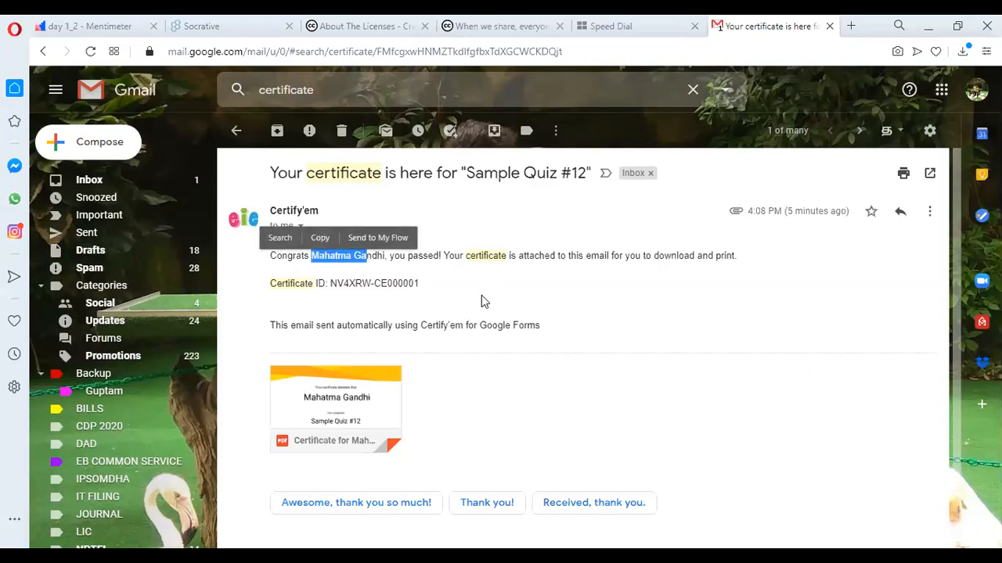
left_click(481, 298)
left_click(341, 407)
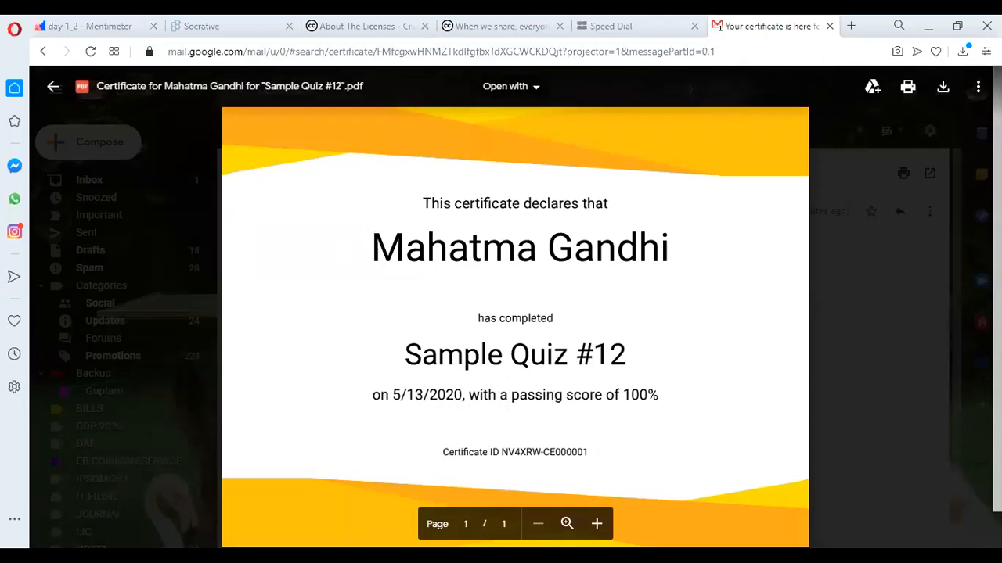
left_click(896, 294)
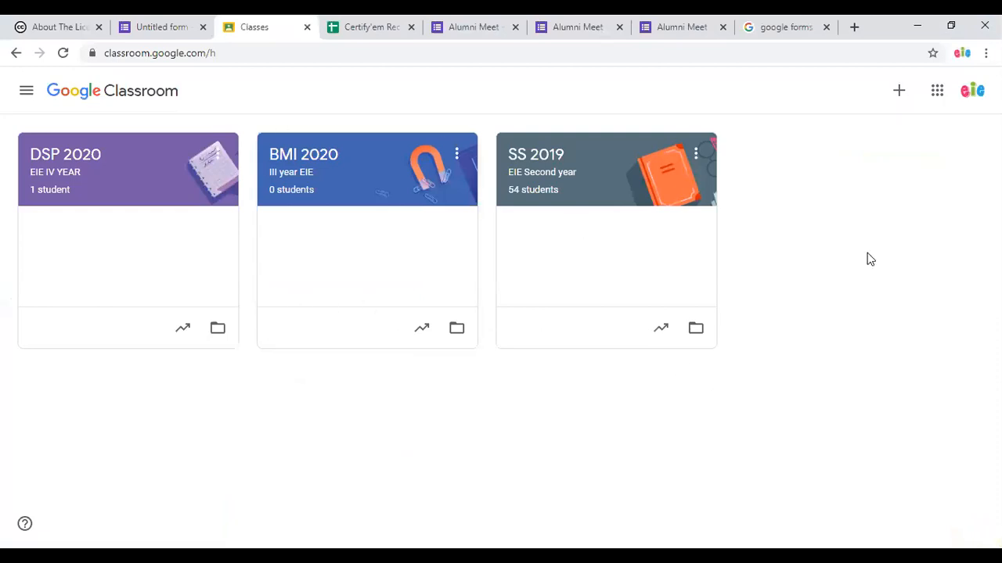
Start creating a new class in Google Classroom with the class name ANALYTICAL INSTRUMENTATION
left_click(900, 94)
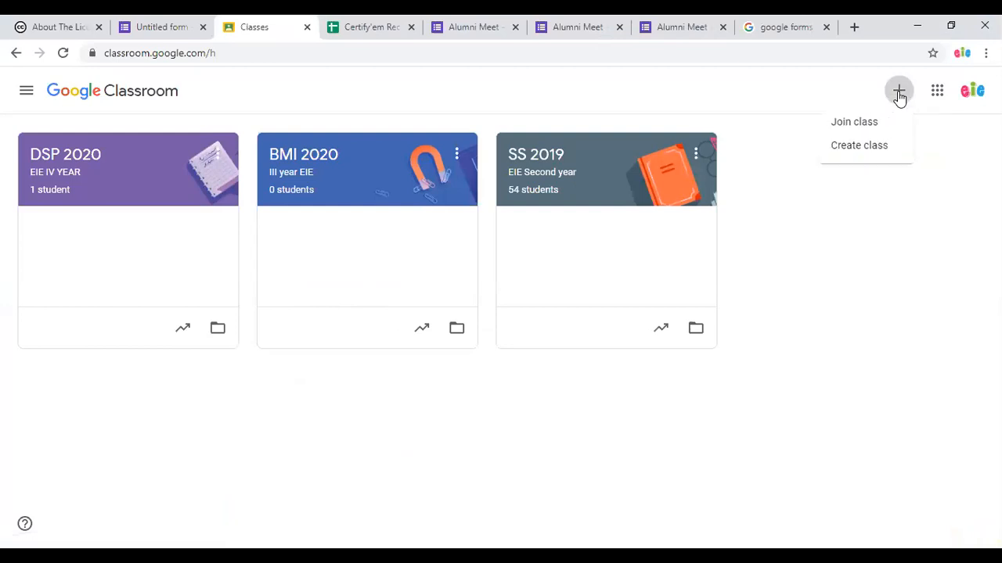
left_click(858, 146)
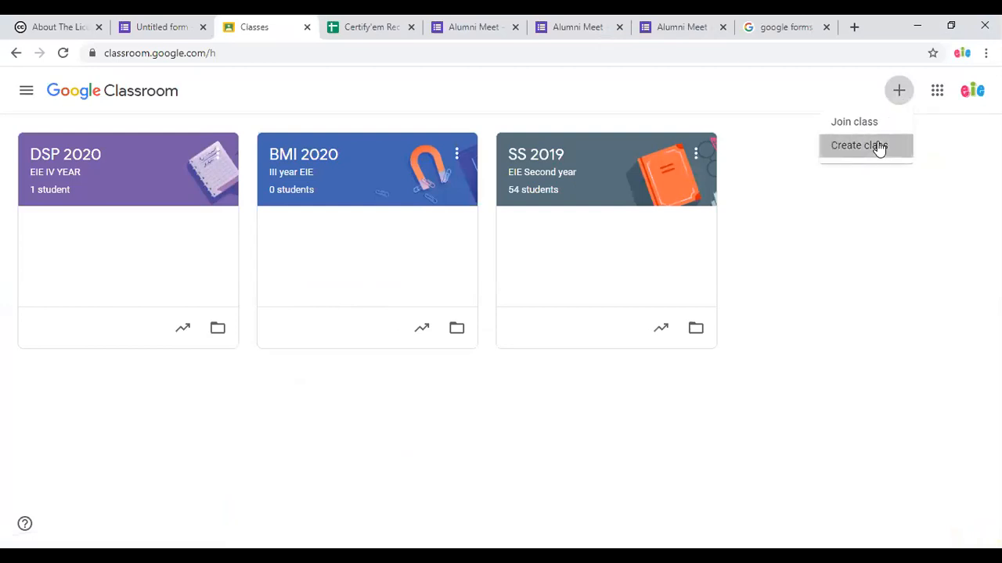
left_click(423, 381)
left_click(579, 469)
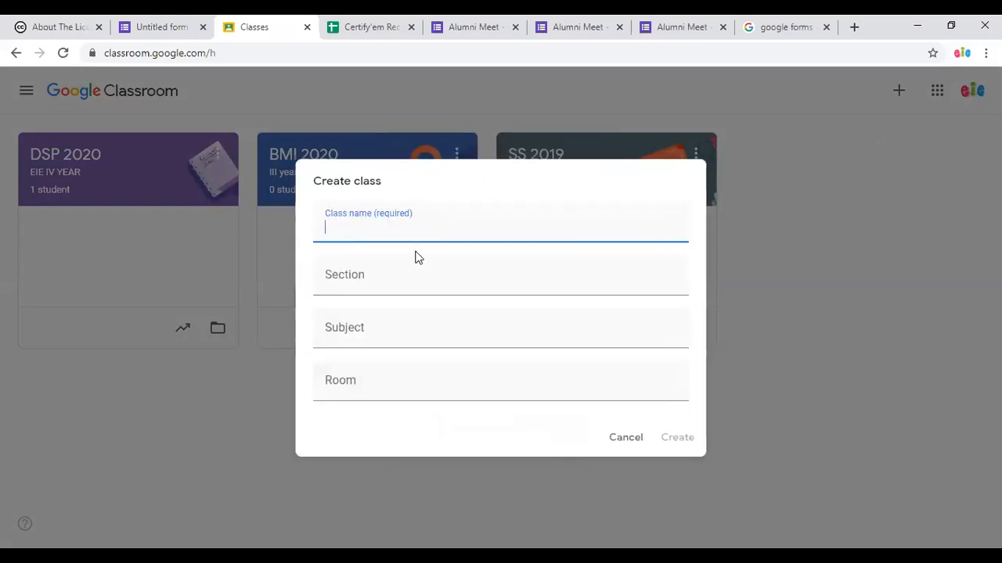
type("ANALTICAL ")
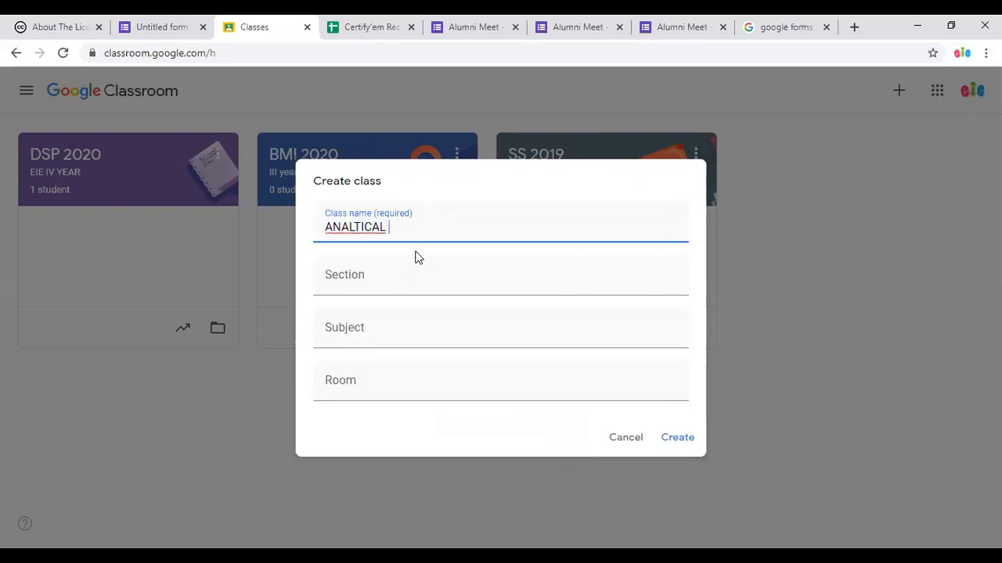
type("INSTRUMENTATION")
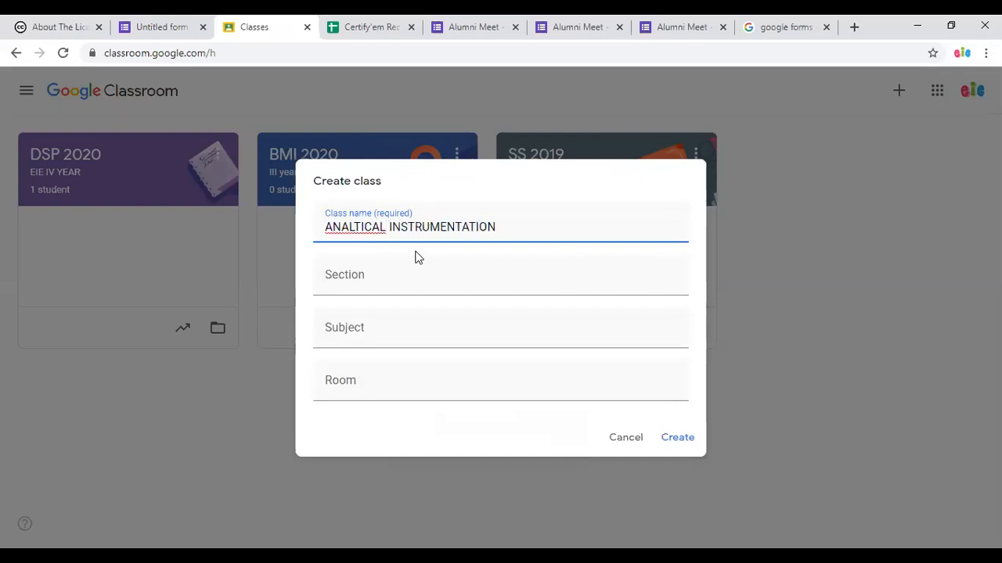
left_click(364, 228)
right_click(366, 226)
left_click(411, 234)
Set the section to EIE IV YEAR and create the class without a subject or room
left_click(391, 279)
type("E")
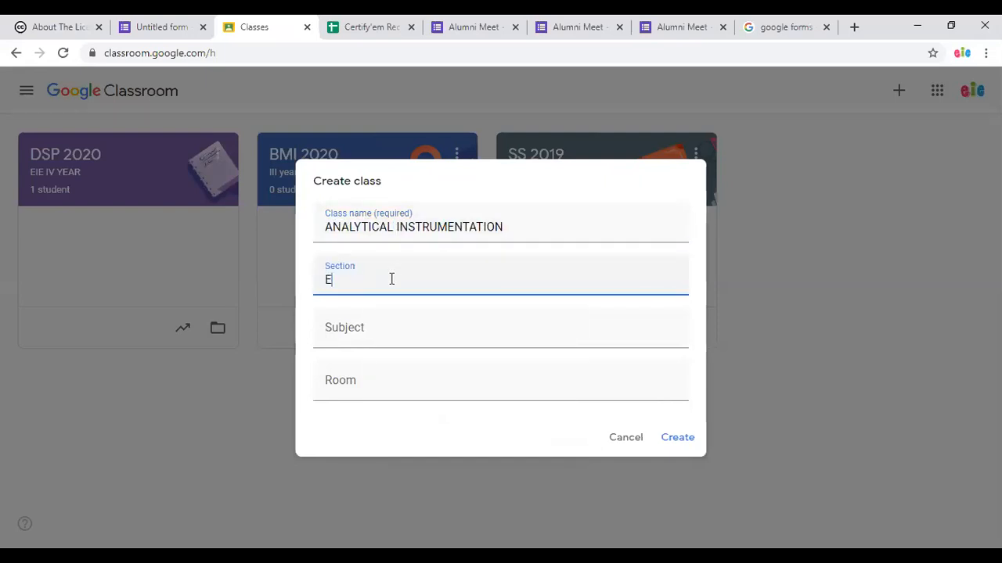
type("IE IV YEAR")
left_click(377, 327)
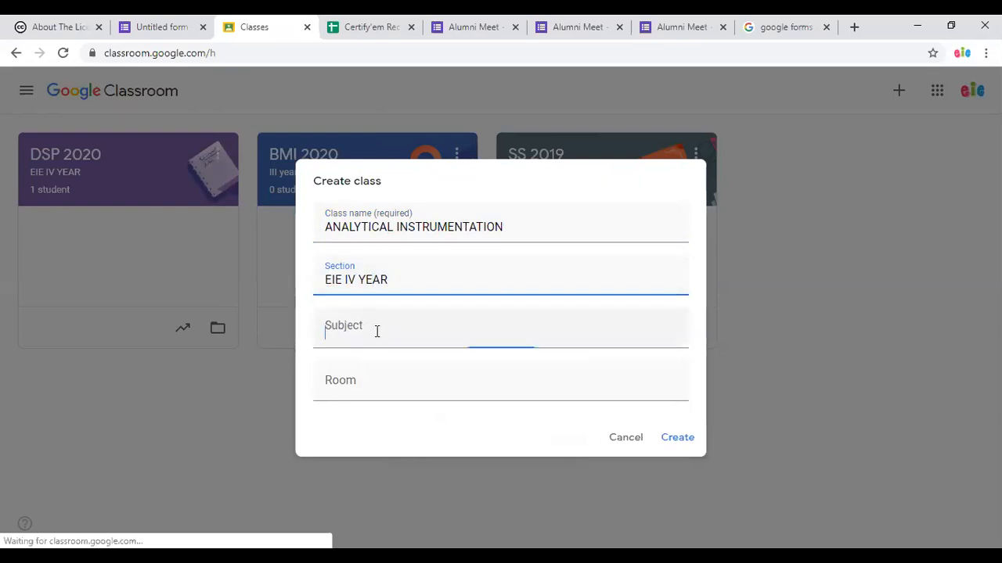
left_click(678, 440)
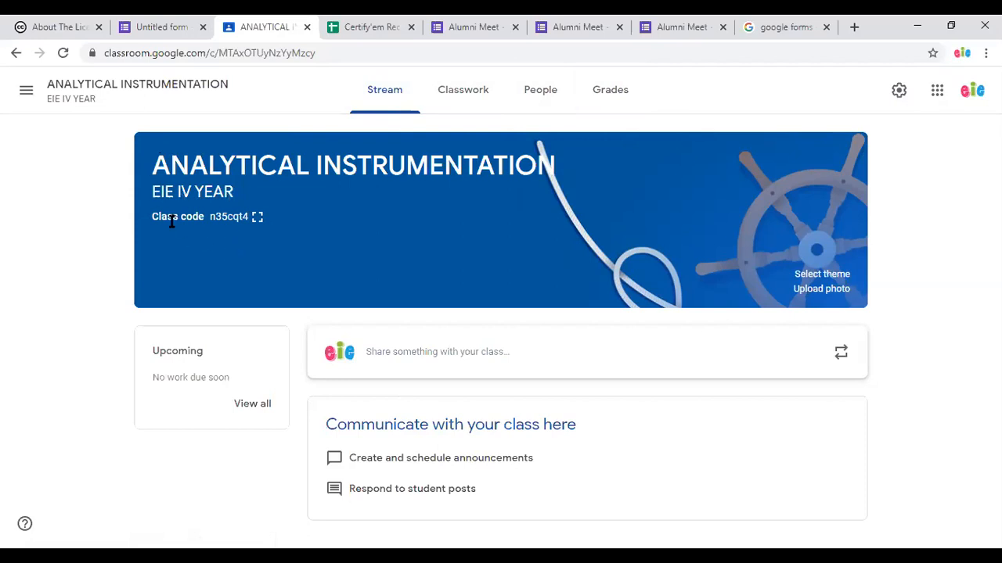
Display the enlarged class code of ANALYTICAL INSTRUMENTATION, highlight it, and return to the class stream
left_click(258, 222)
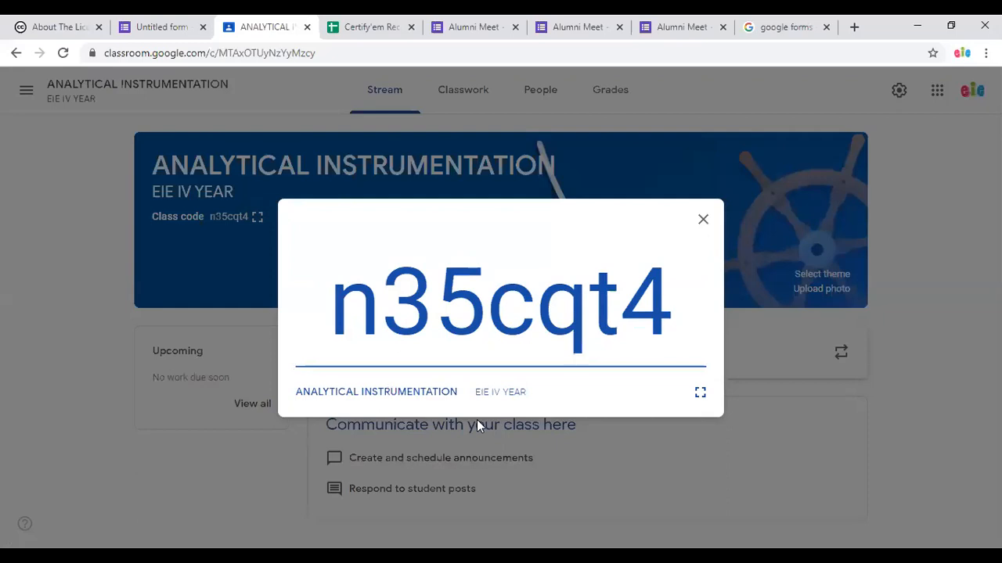
left_click_drag(330, 317, 656, 320)
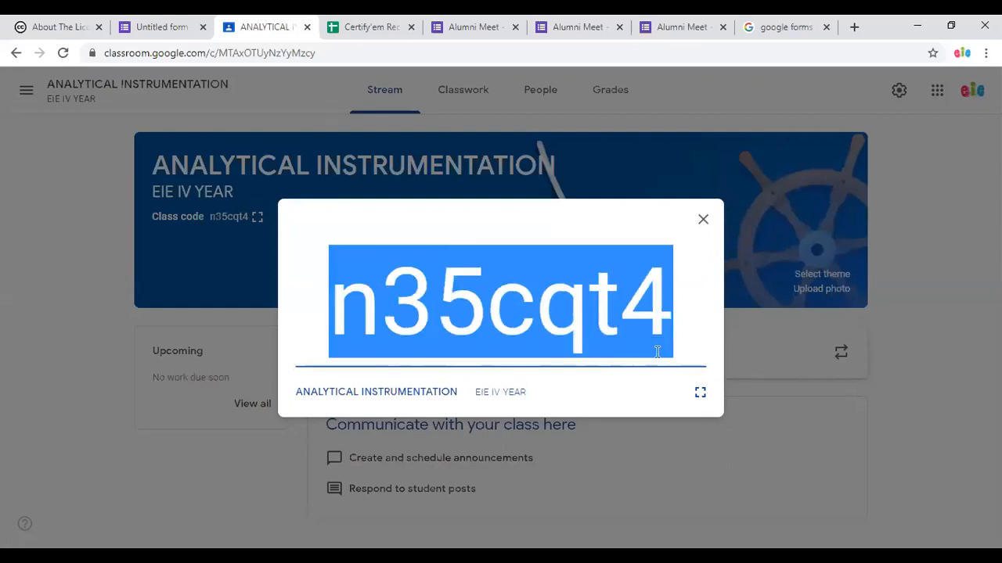
left_click(706, 222)
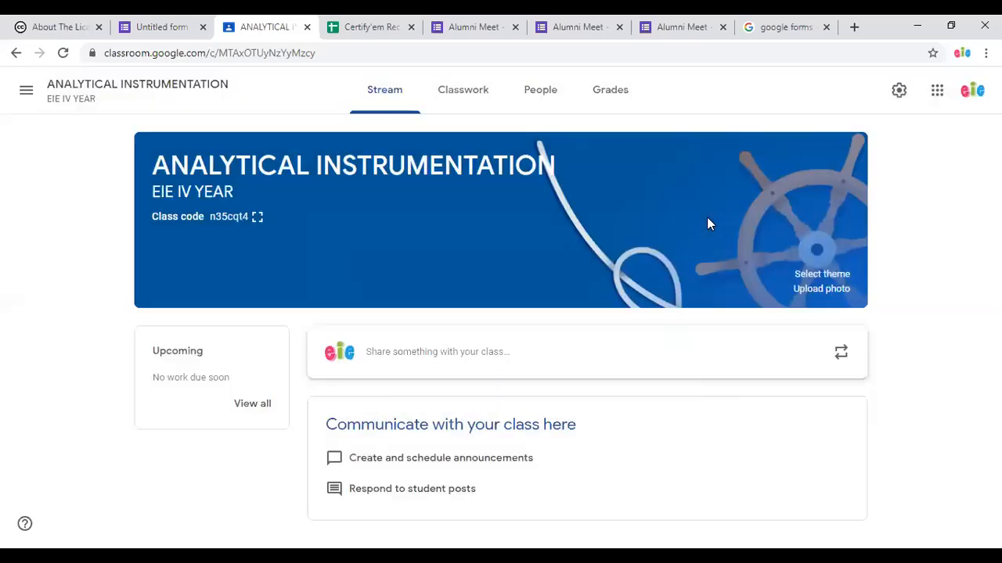
mouse_move(249, 216)
left_mouse_down()
mouse_move(215, 220)
mouse_move(248, 221)
left_mouse_up()
left_click(211, 219)
left_click(257, 217)
left_click_drag(352, 312, 666, 319)
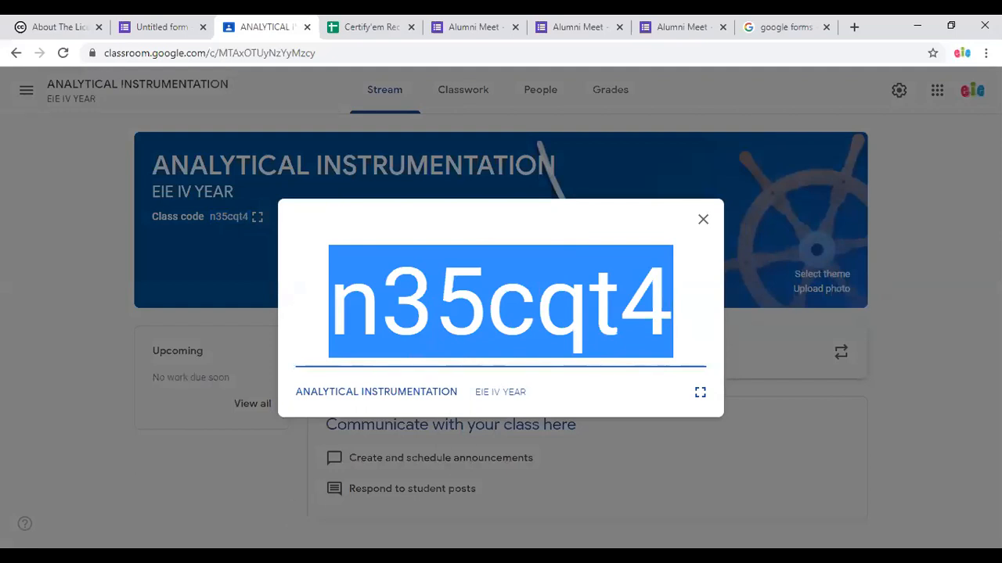
key("Escape")
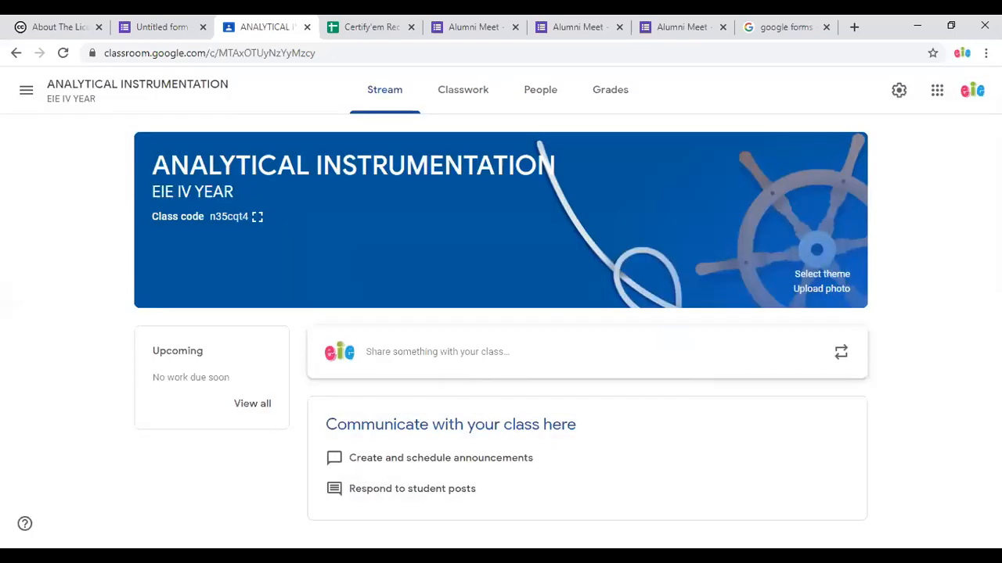
left_click(696, 119)
Look through the class's Classwork, People and Grades pages, and return to the Stream page
left_click(462, 104)
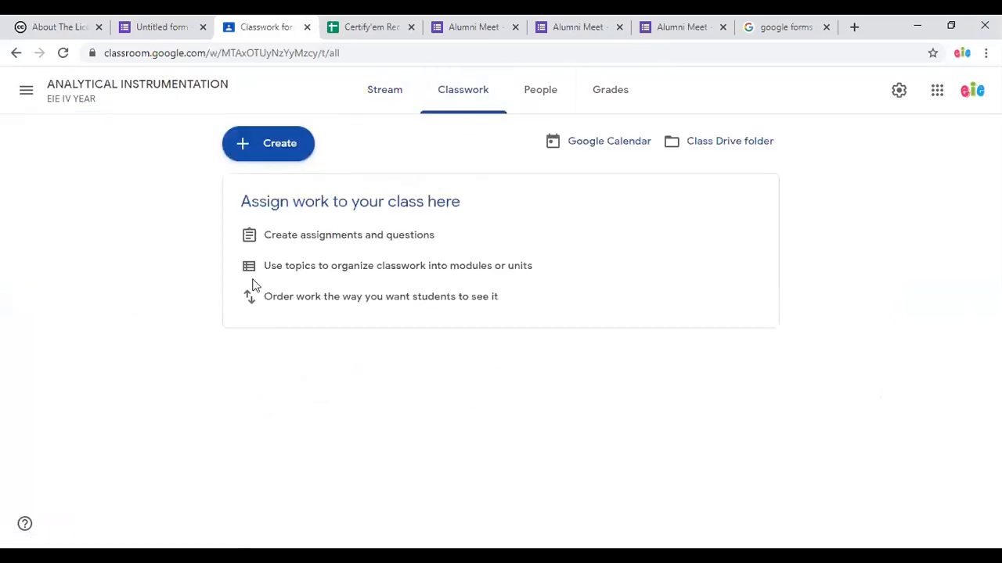
left_click(531, 99)
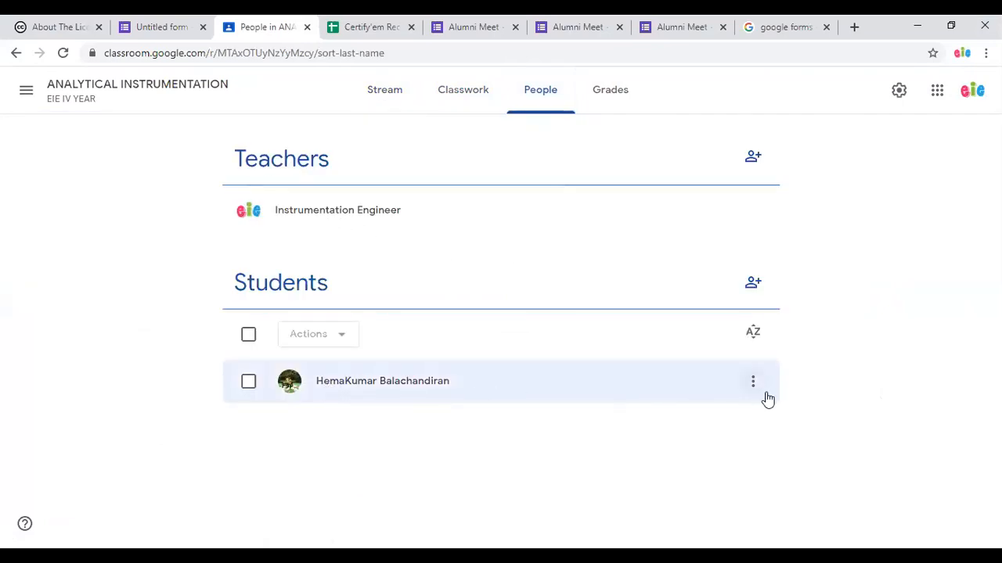
left_click(478, 99)
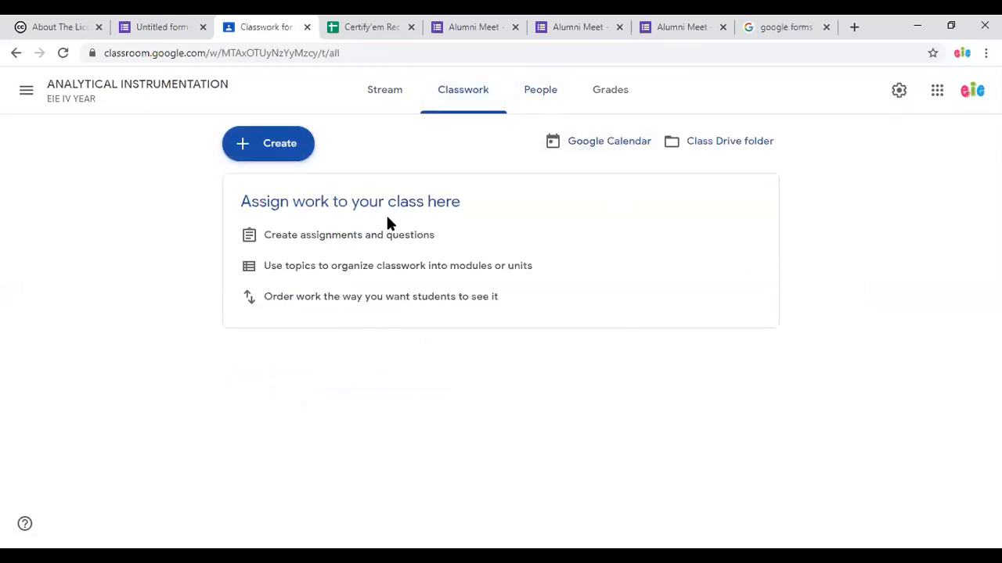
left_click(589, 100)
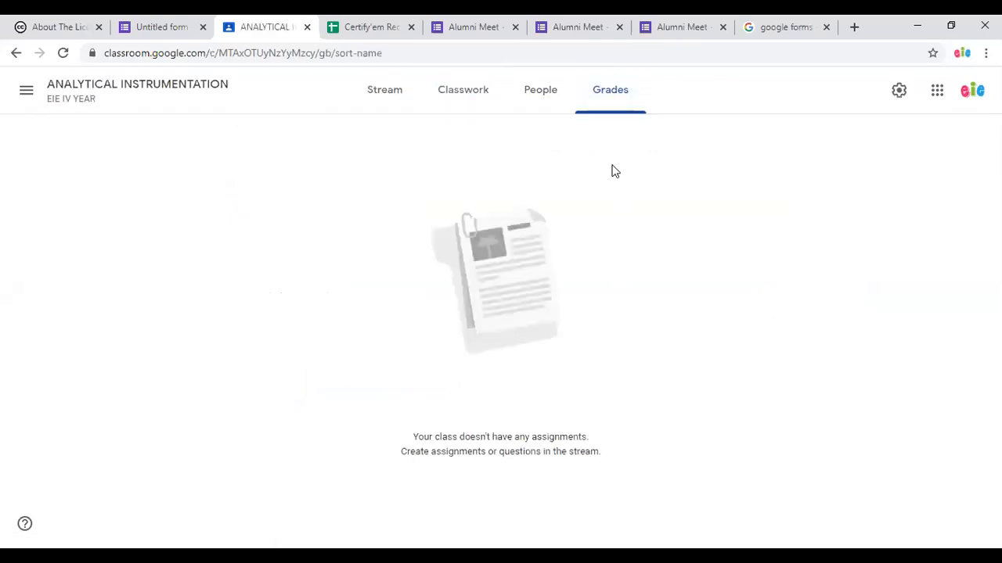
left_click(394, 101)
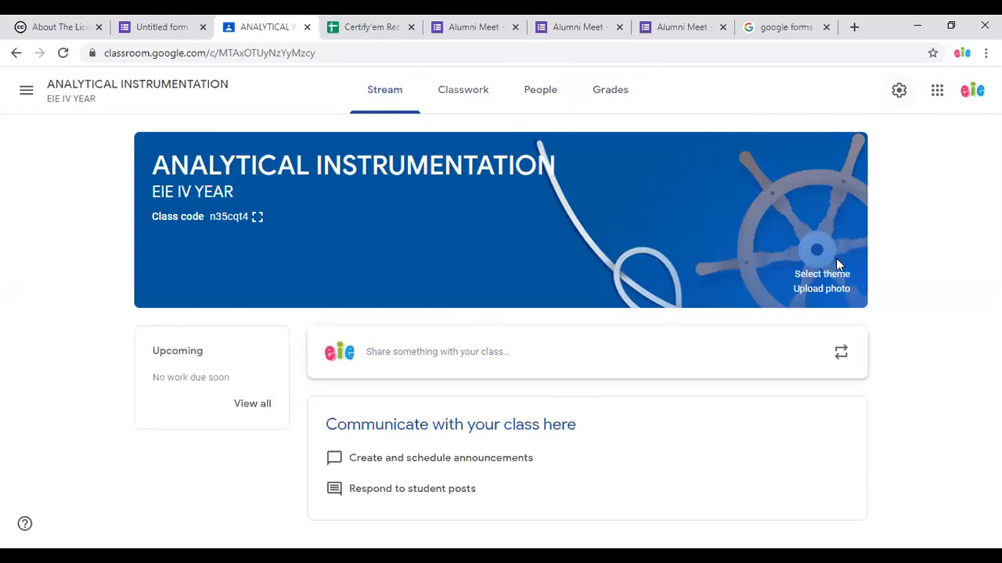
Set the overall grade calculation in the class settings to Weighted by category
left_click(897, 92)
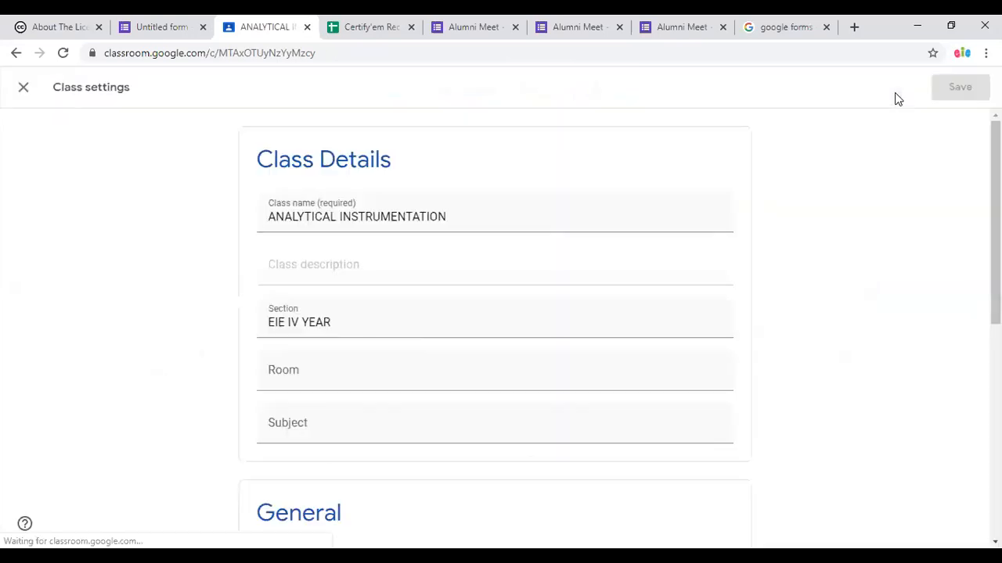
scroll(324, 429, "down", 4)
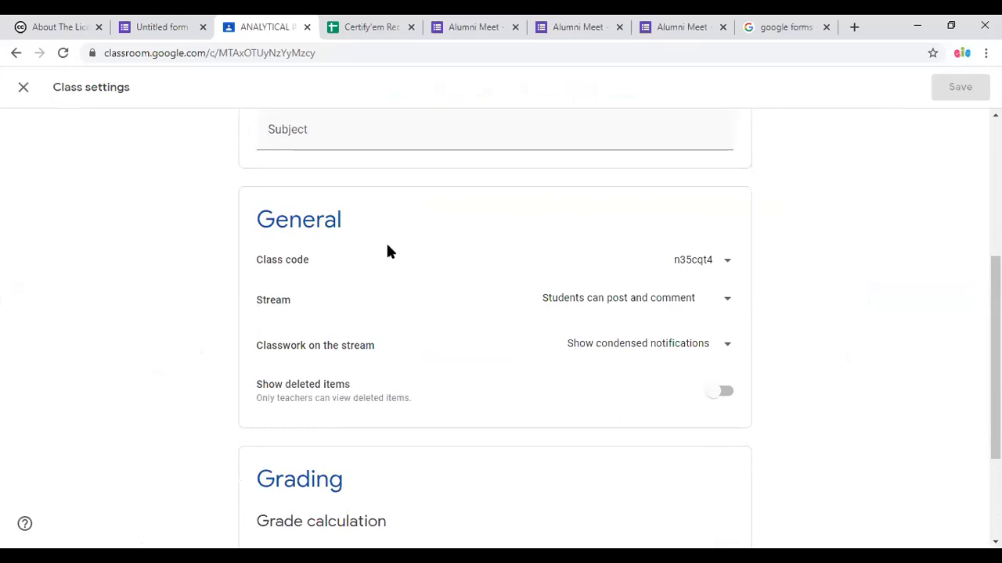
scroll(388, 245, "down", 2)
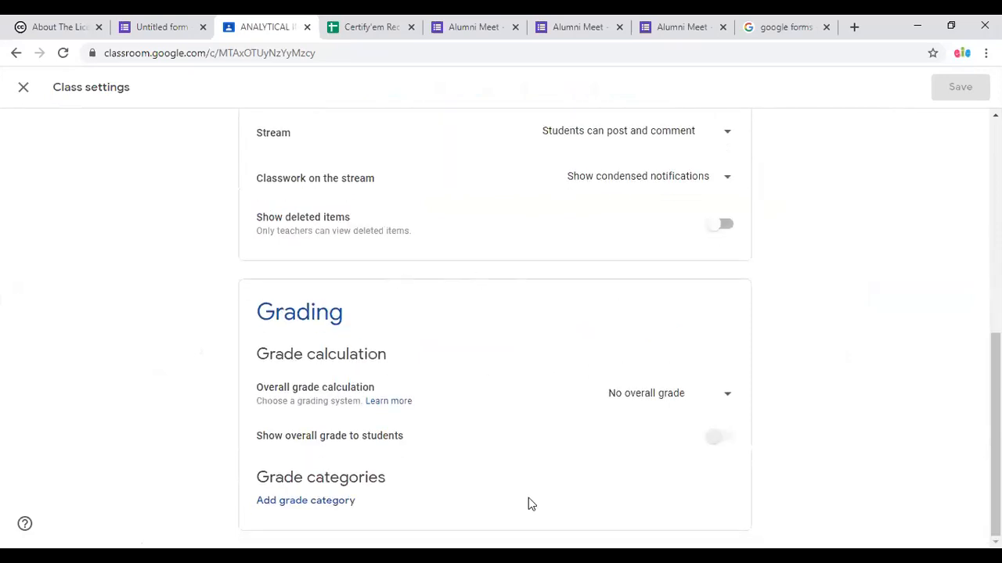
left_click(693, 397)
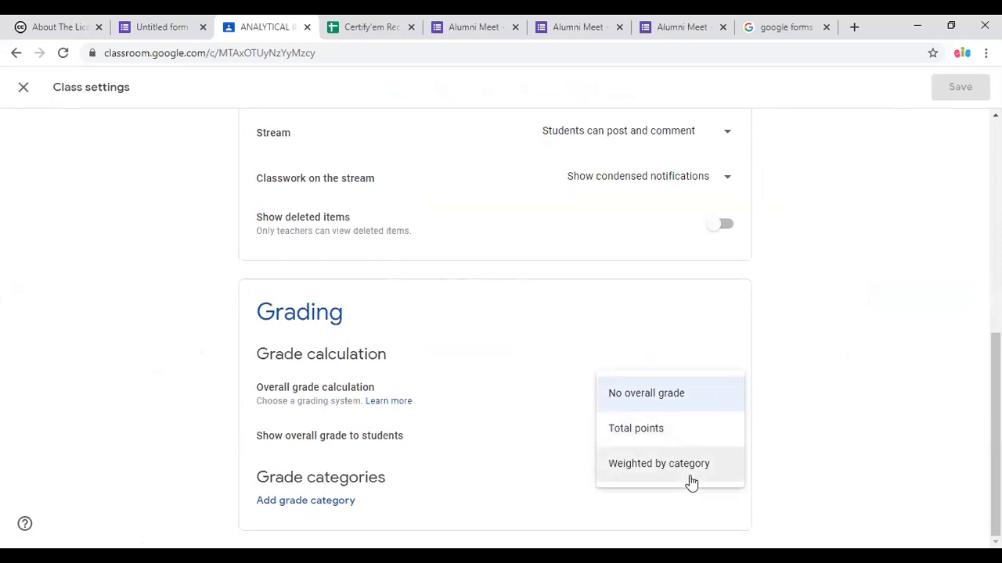
left_click(696, 432)
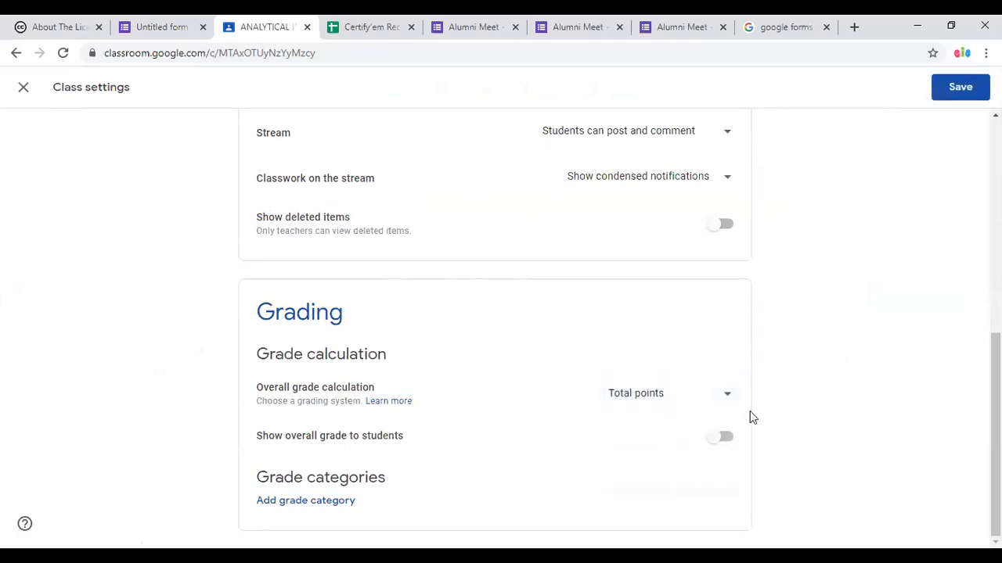
left_click(727, 398)
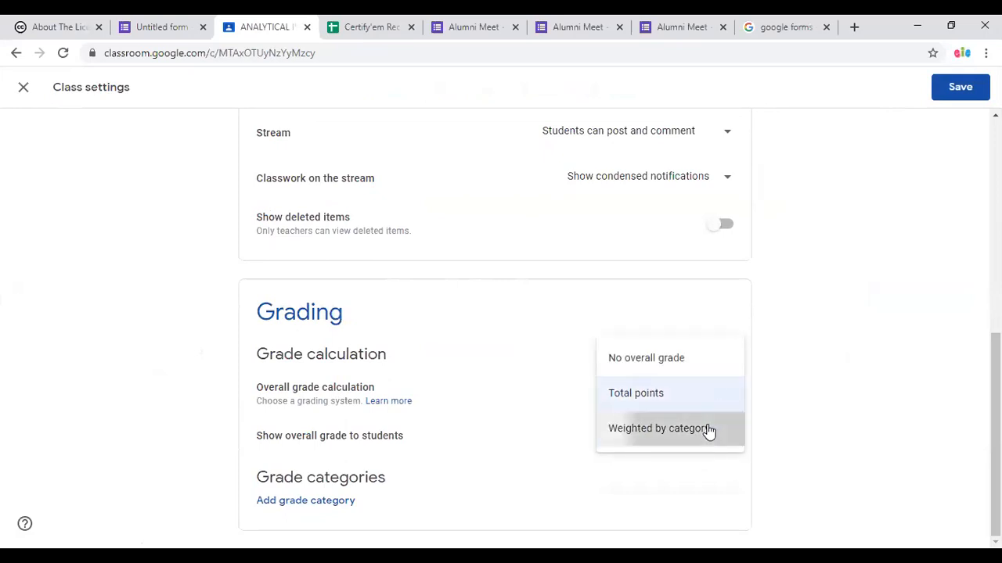
left_click(709, 429)
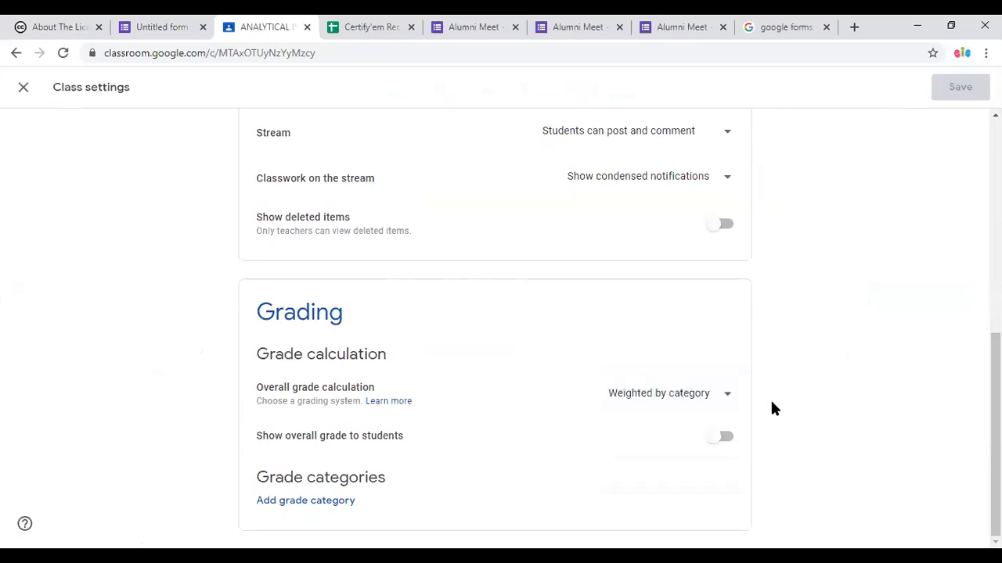
Add the grade categories Assignment at 20% and Quizes at 60%
left_click(289, 501)
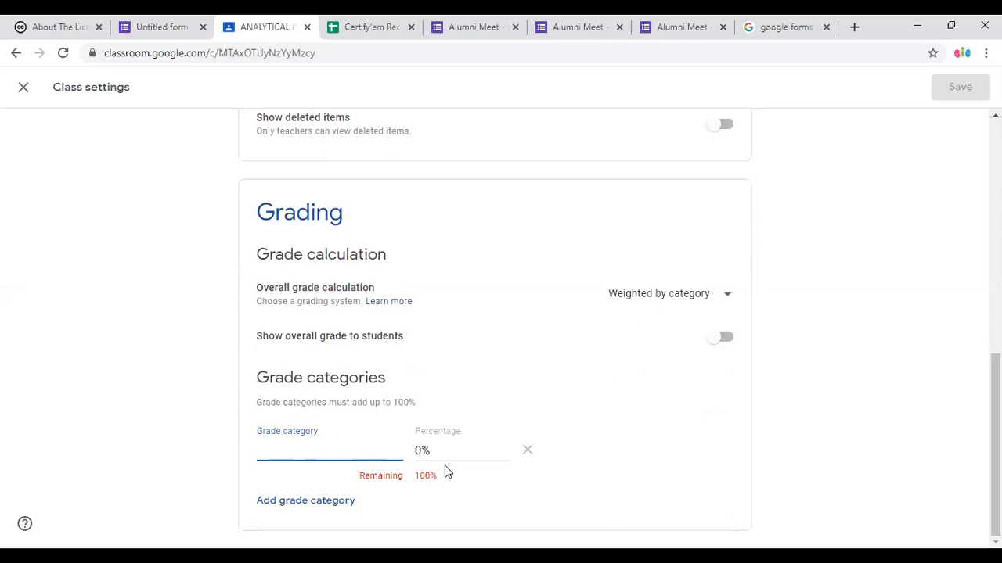
type("Assignment")
double_click(427, 446)
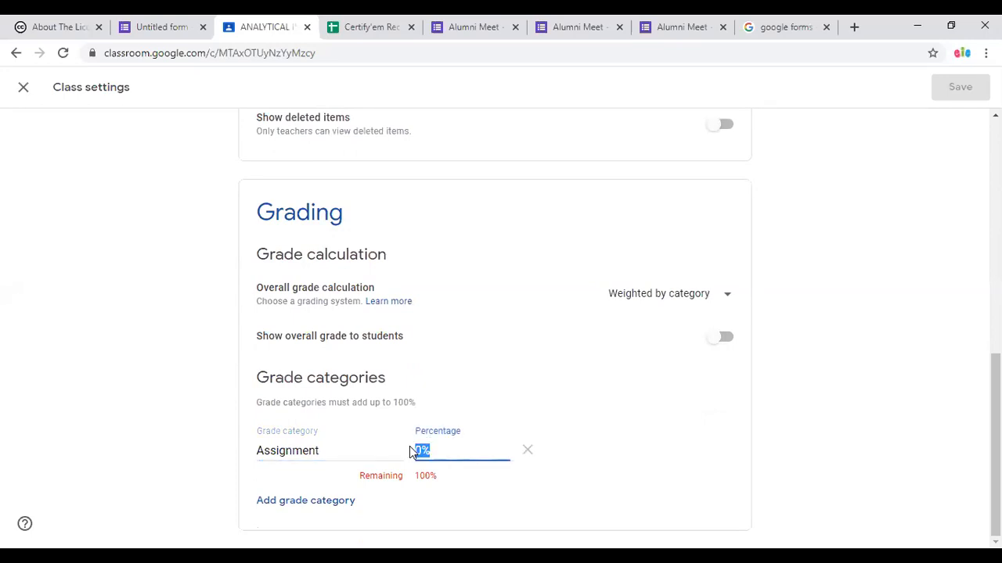
type("20")
left_click(302, 502)
type("Quizes")
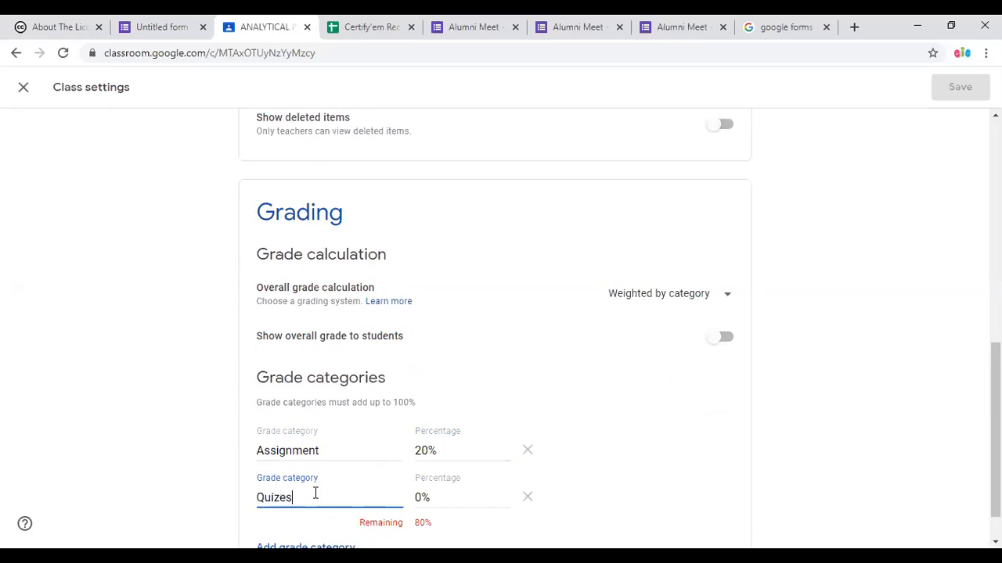
left_click(422, 497)
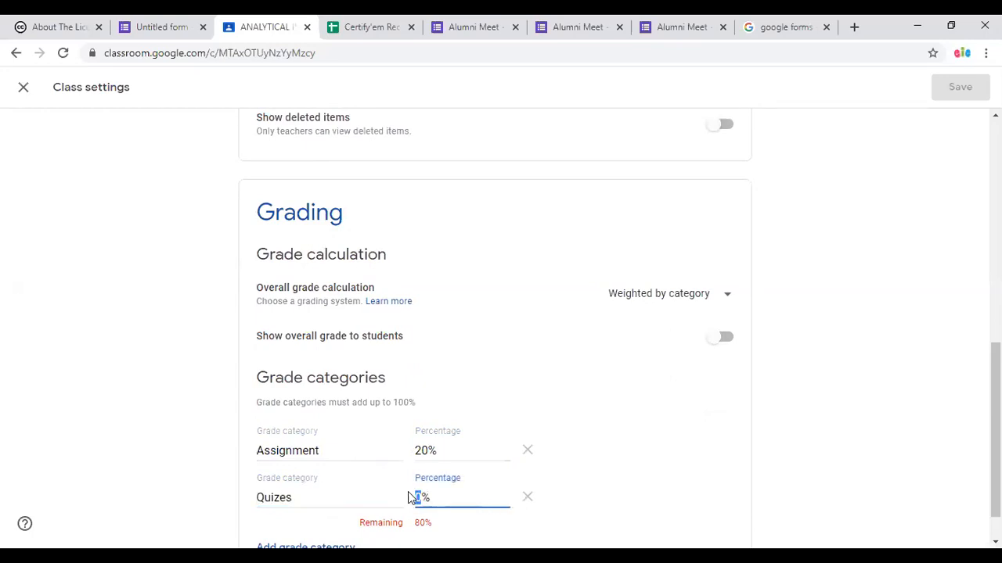
Add a third grade category named case study with a weight of 20%
scroll(345, 489, "down", 2)
left_click(274, 486)
left_click(266, 500)
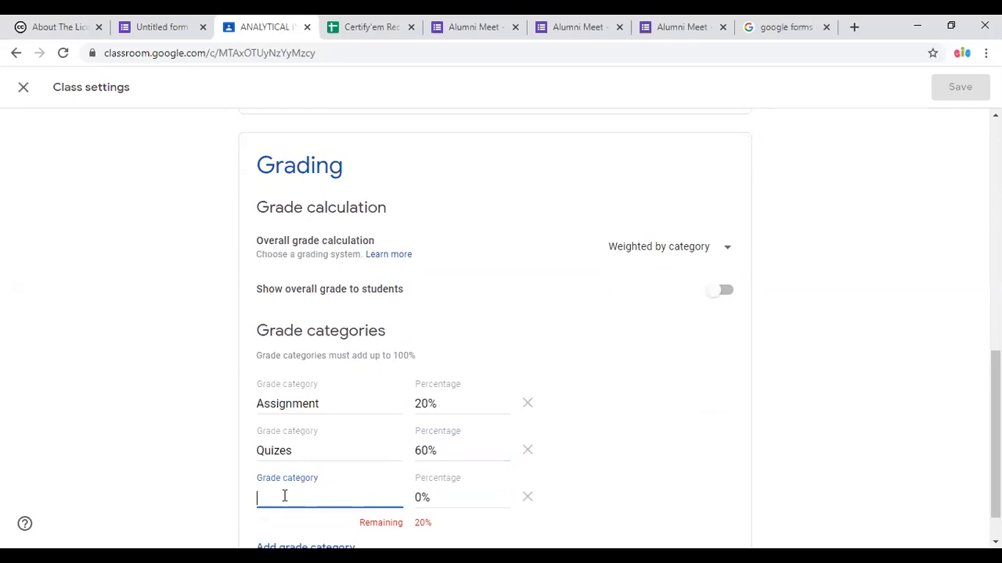
type("Tes")
key("BackSpace")
key("BackSpace")
key("BackSpace")
type("cases")
type("udy")
left_click(421, 499)
key("BackSpace")
type("20")
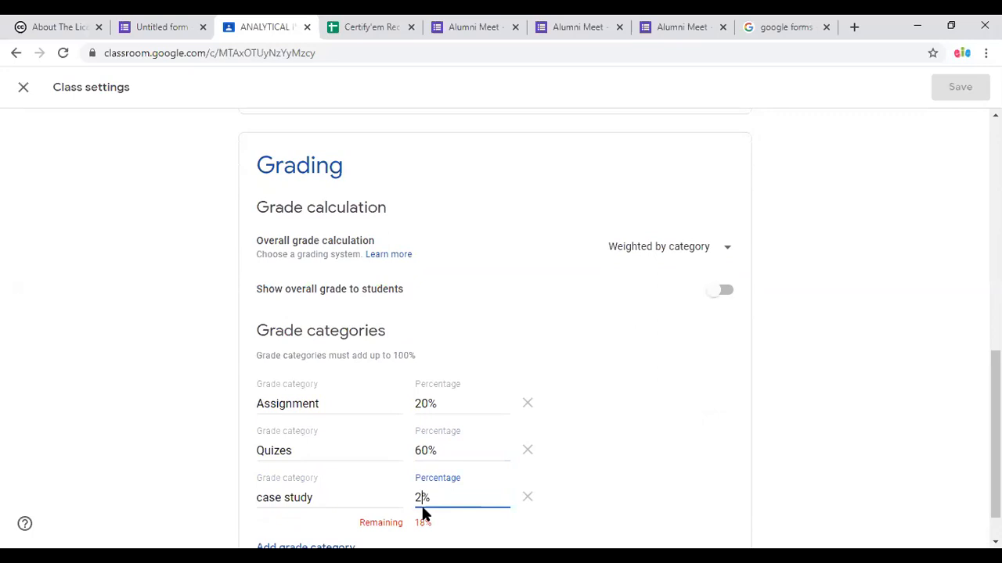
left_click(682, 487)
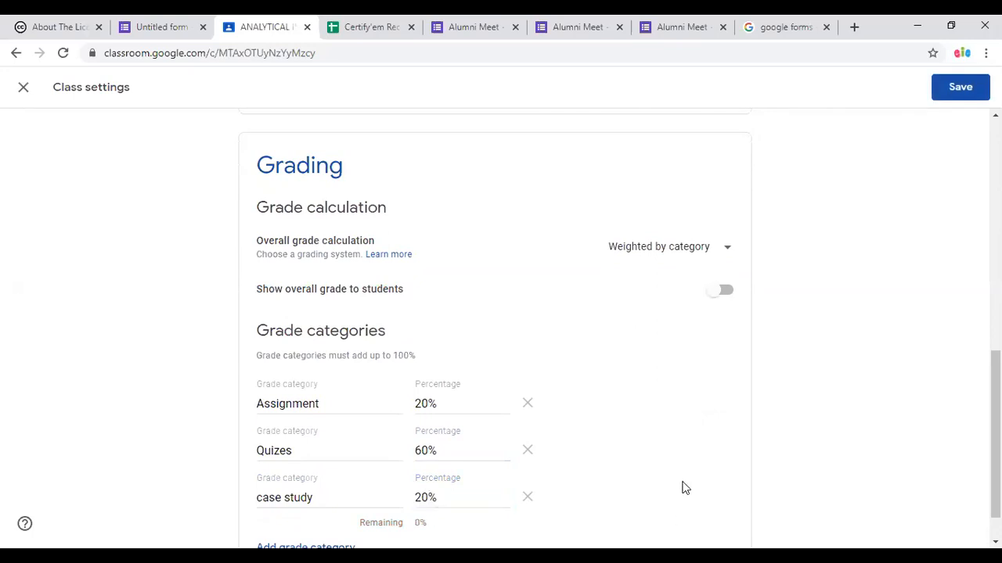
Turn on showing the overall grade to students, set the overall grade calculation to Total points, and save the class settings
left_click(686, 248)
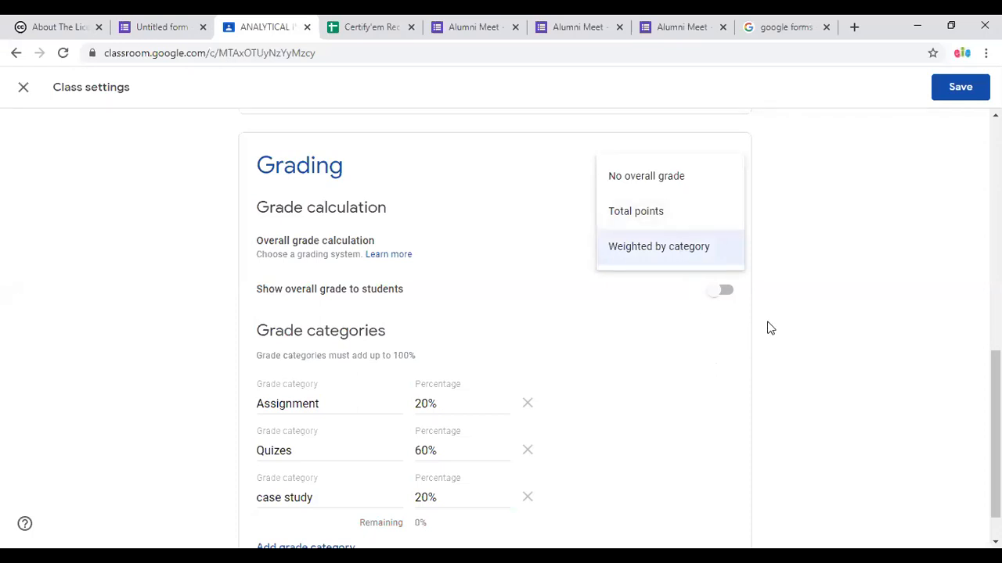
left_click(720, 294)
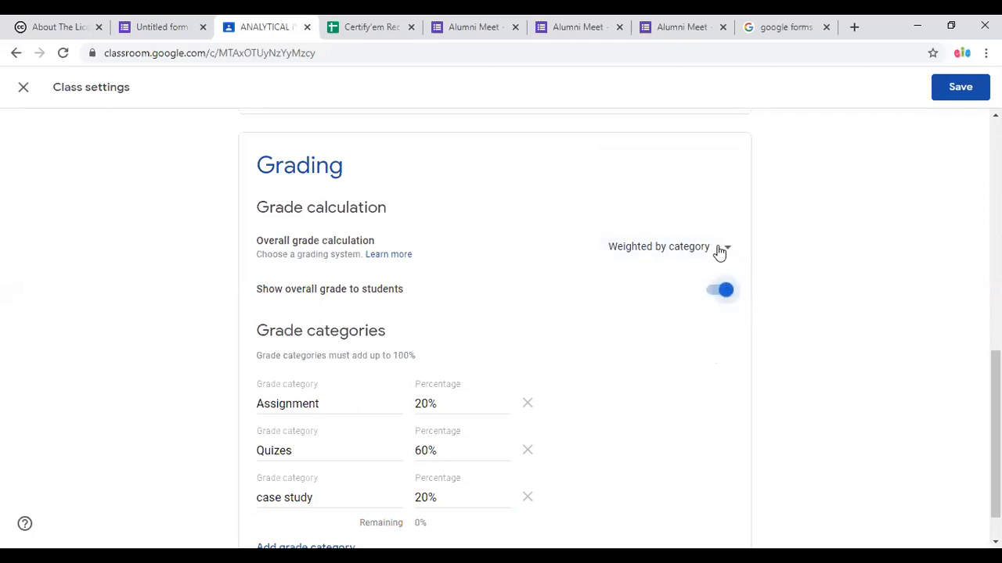
left_click(720, 251)
left_click(700, 210)
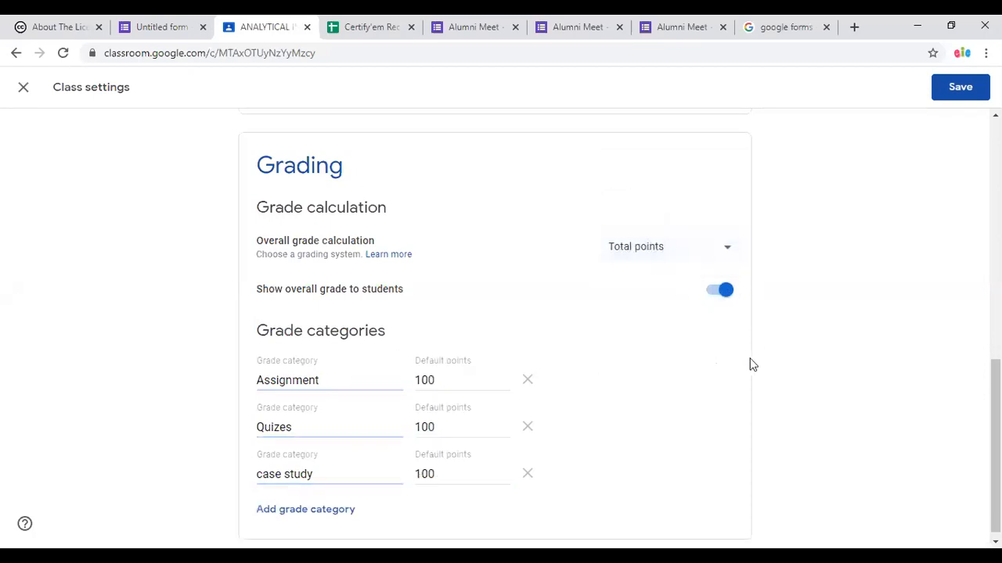
scroll(743, 469, "up", 10)
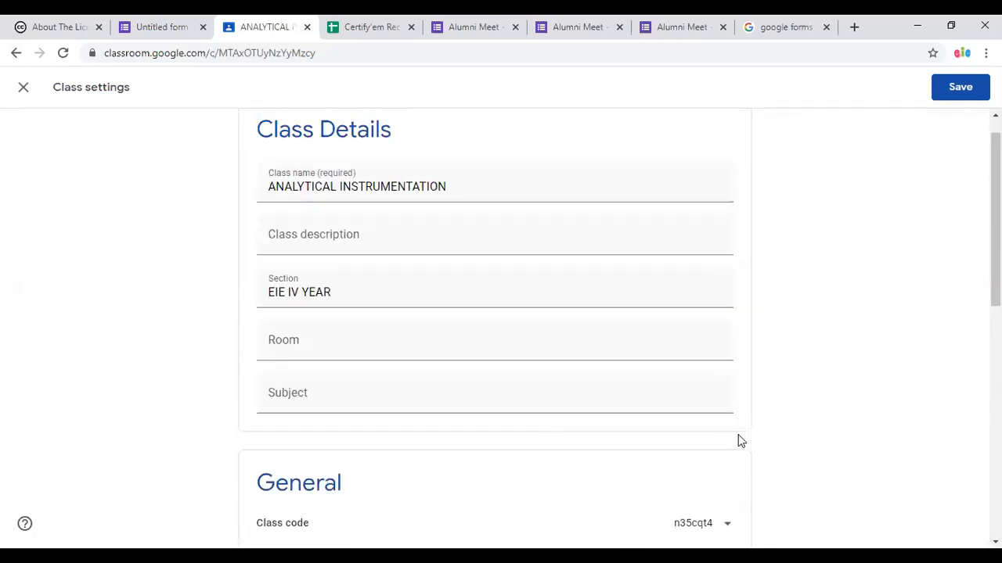
left_click(951, 90)
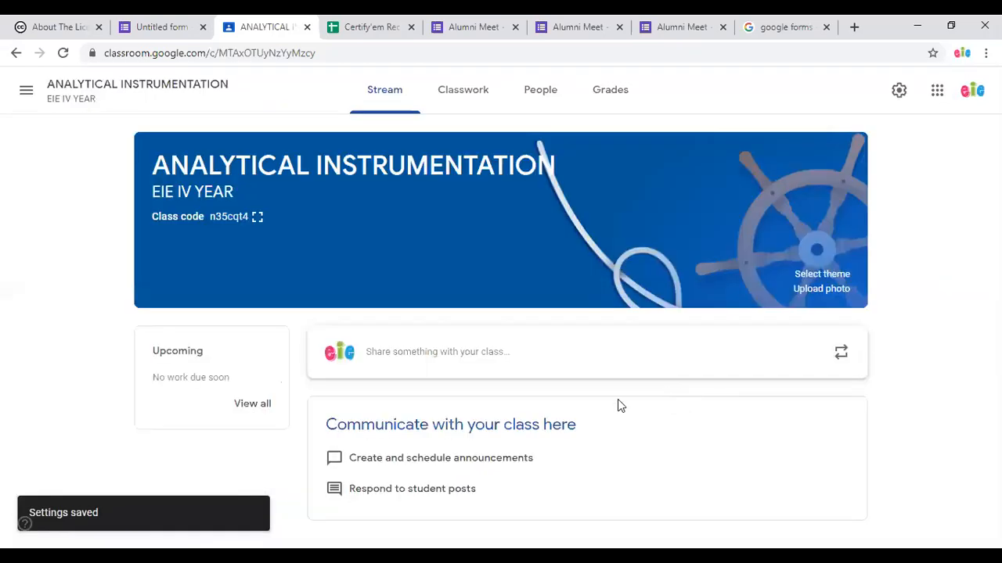
Add a topic named Unit 1 on the class's Classwork page
left_click(446, 98)
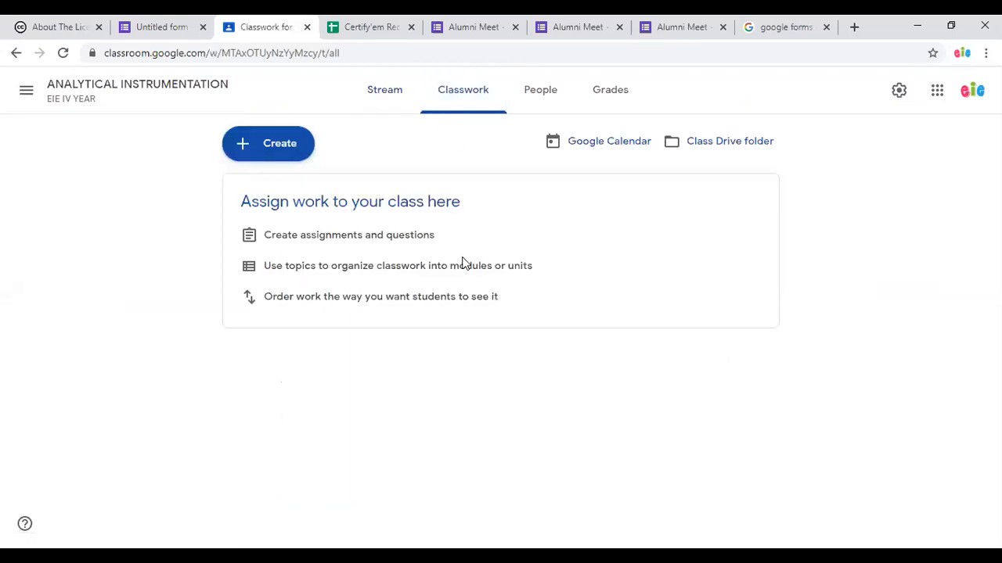
left_click(264, 151)
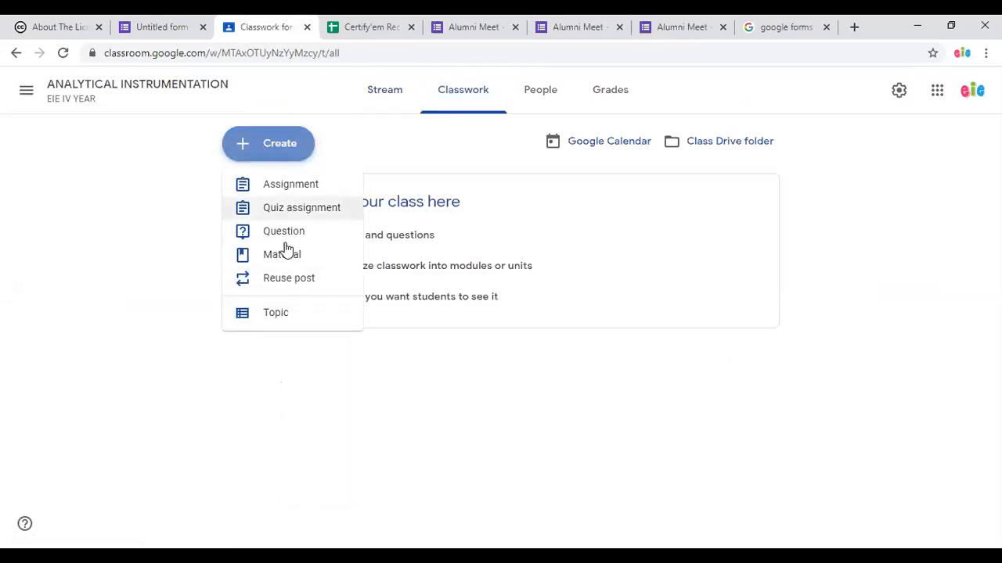
left_click(286, 317)
type("Unit 1")
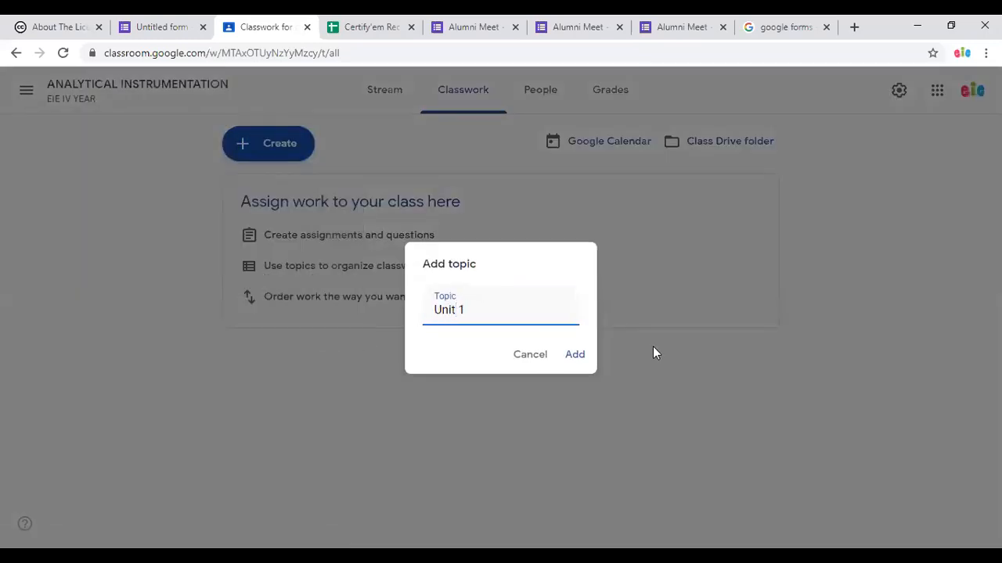
left_click(573, 356)
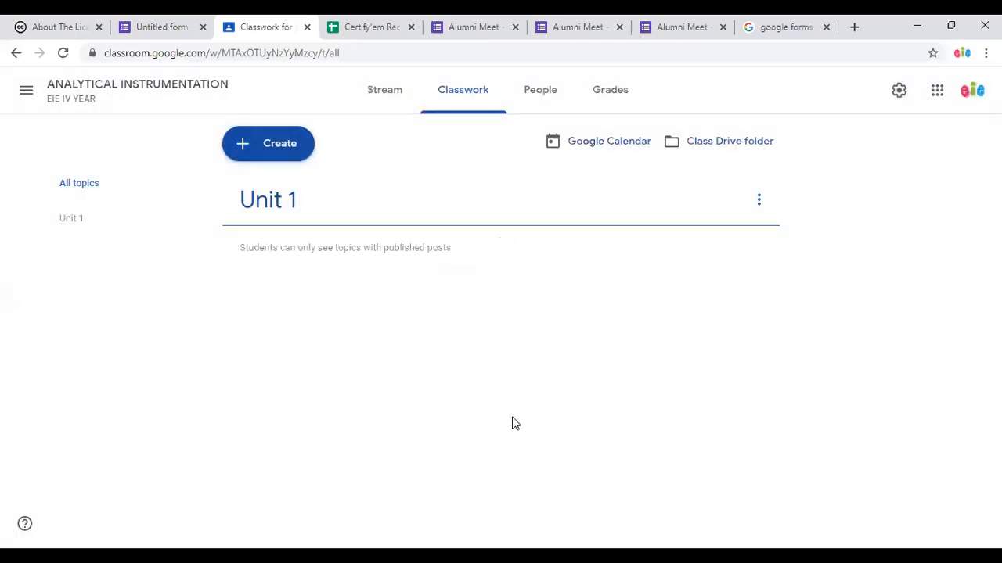
Start a new assignment titled Spectrometer - Application and look over its attachment options
left_click(285, 153)
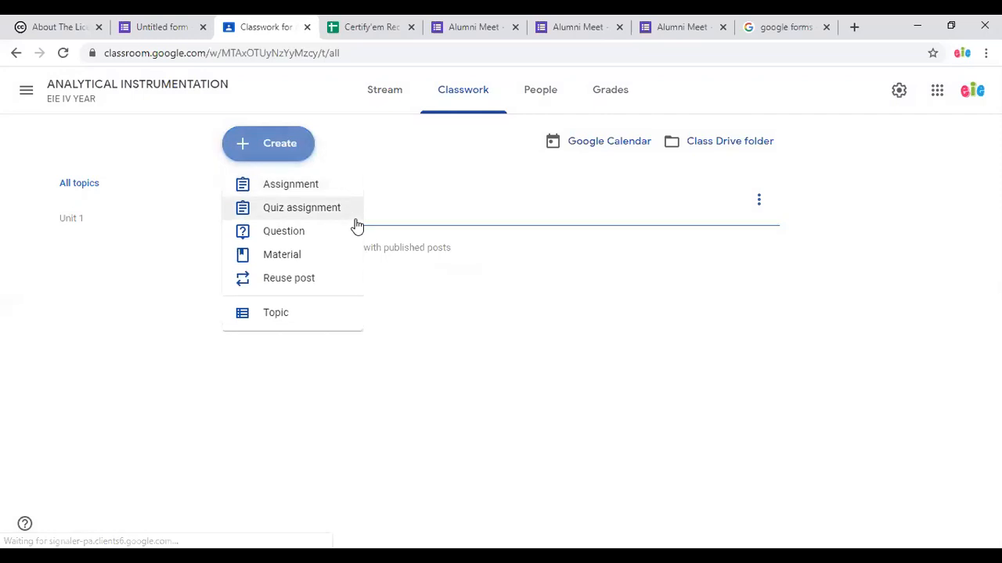
left_click(321, 195)
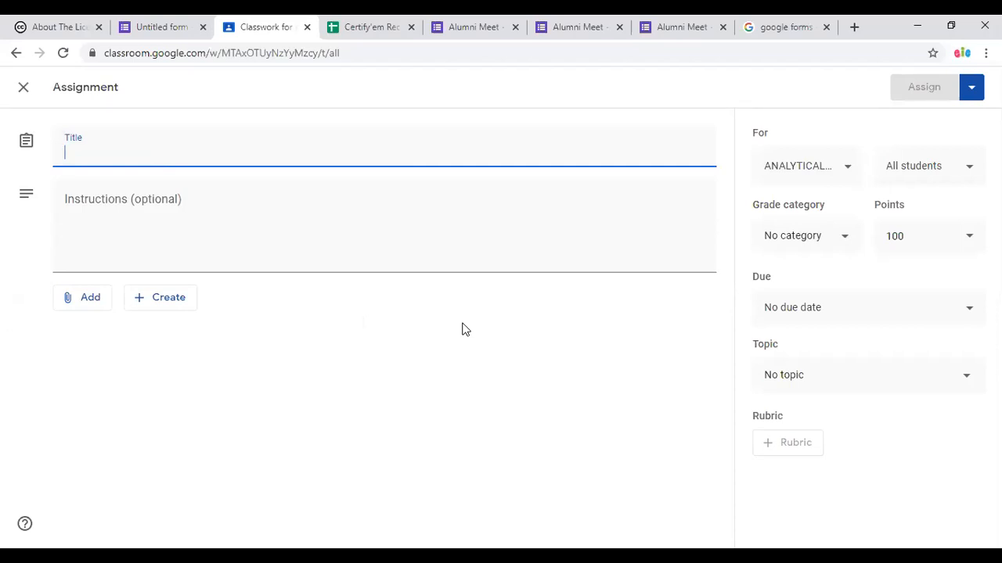
type("Spectr")
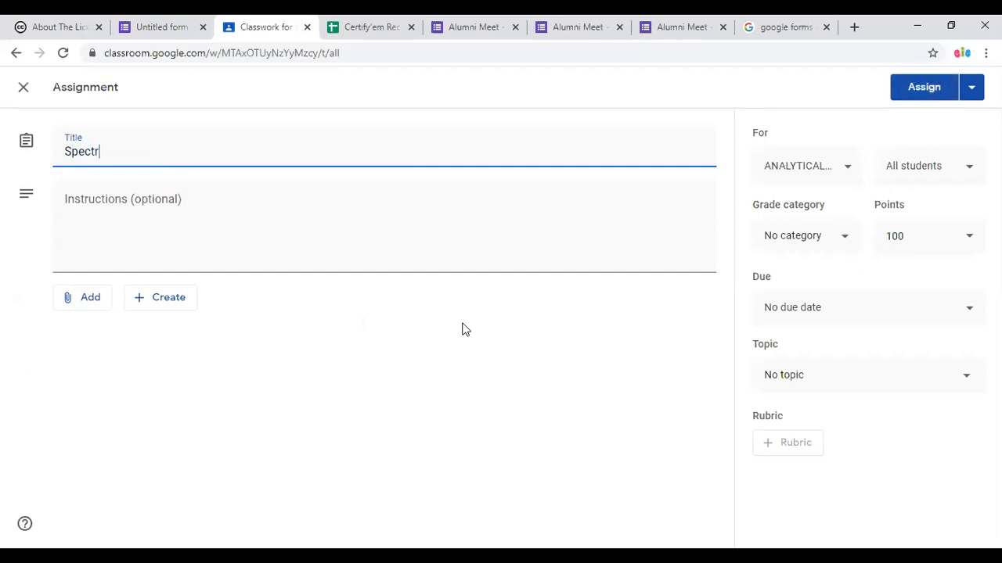
type("ometer - Application")
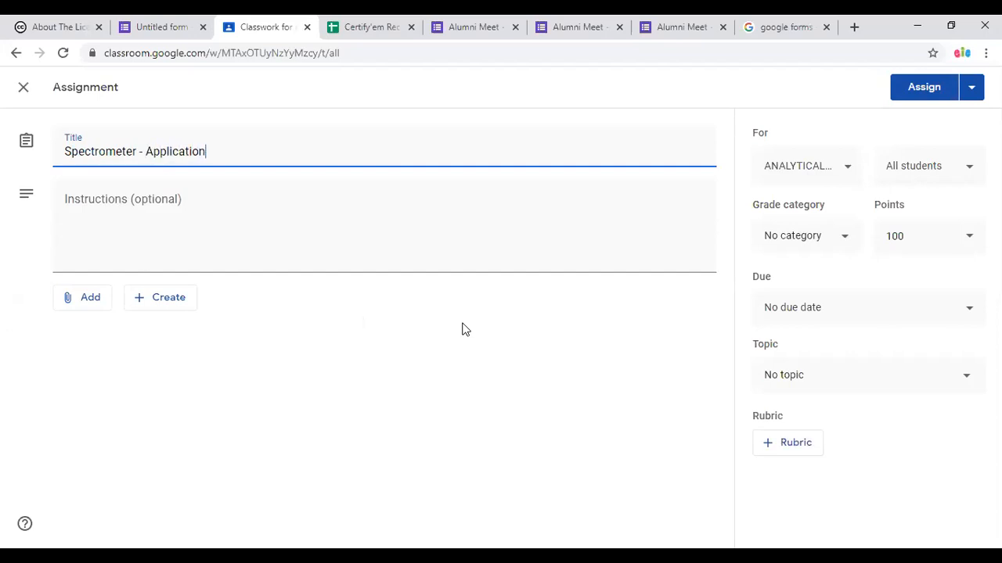
left_click(223, 227)
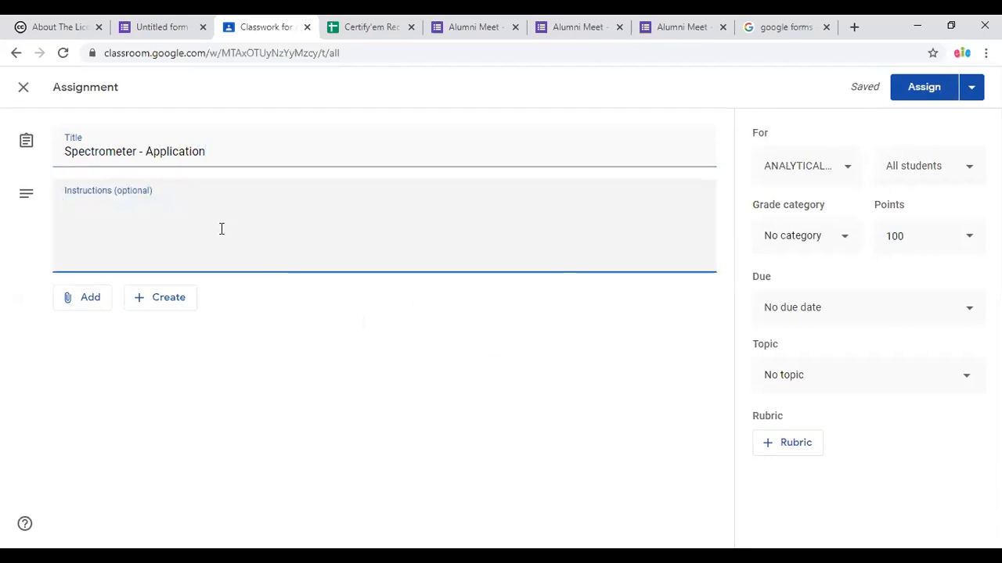
left_click(71, 298)
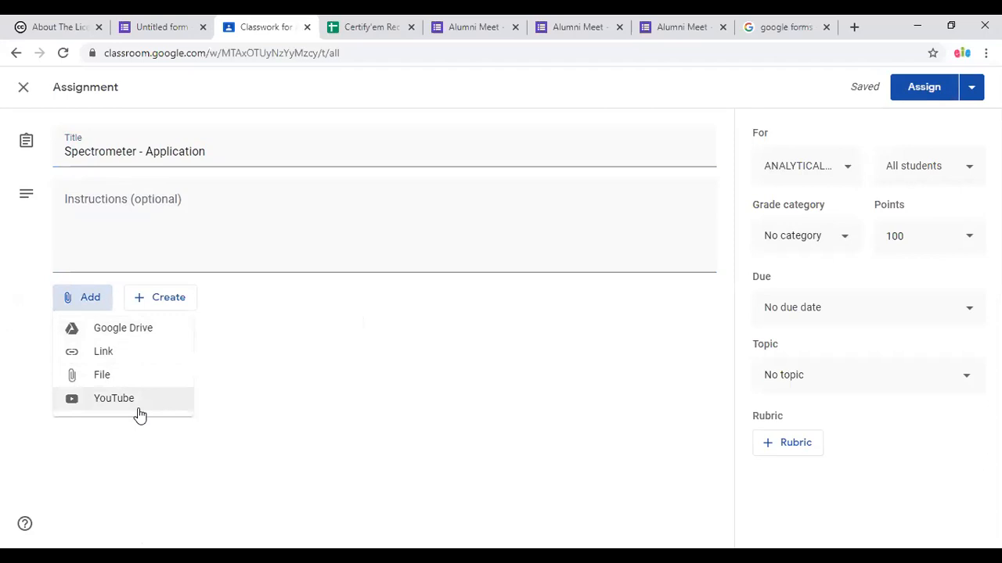
left_click(453, 327)
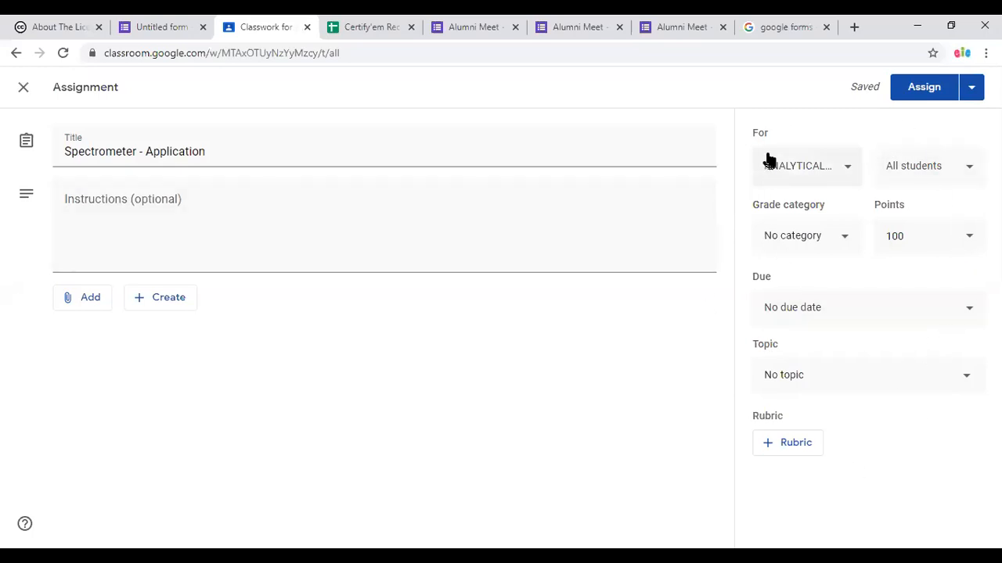
Clear the assignment's student selection and assign it to all students again
left_click(914, 173)
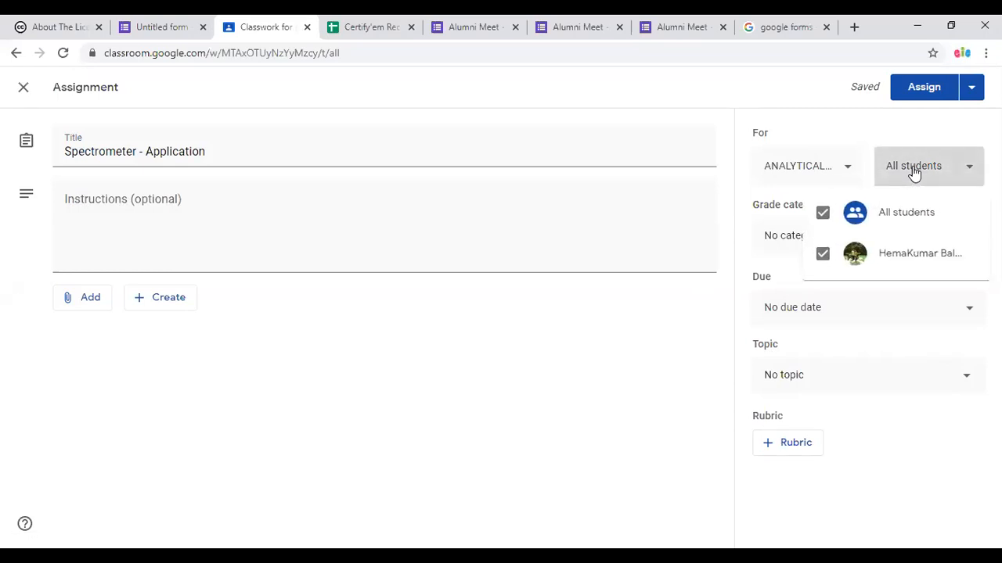
left_click(823, 214)
left_click(823, 255)
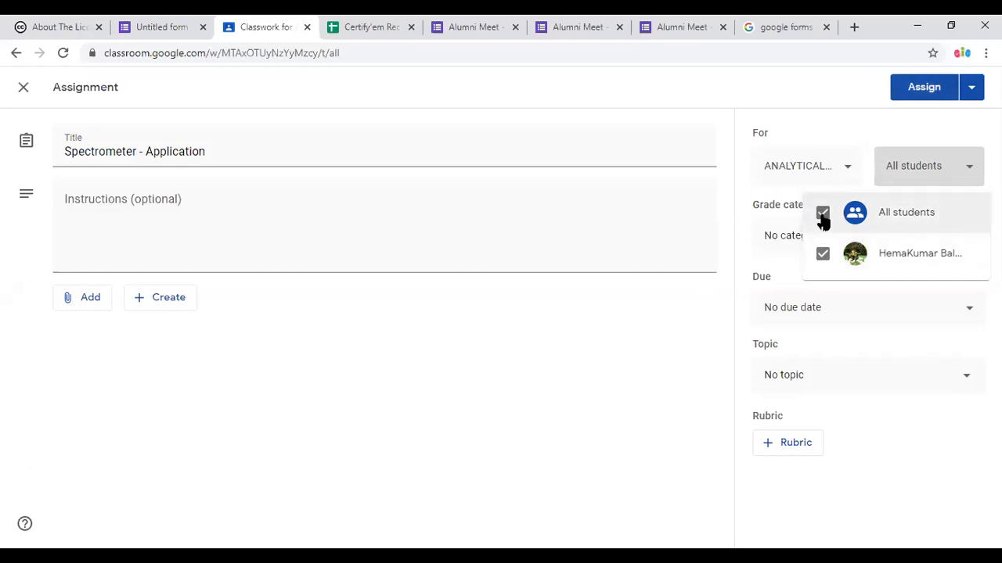
left_click(824, 215)
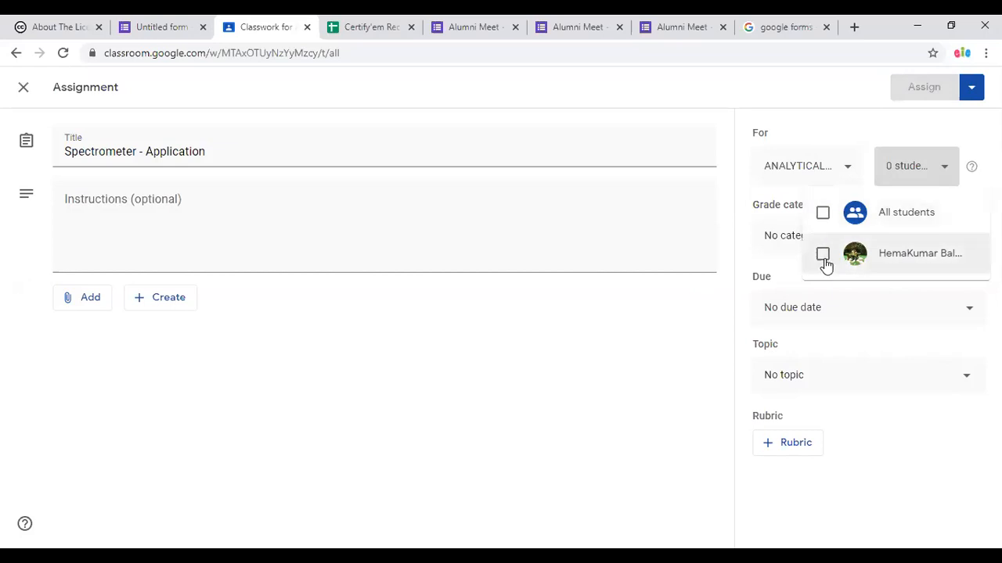
left_click(825, 128)
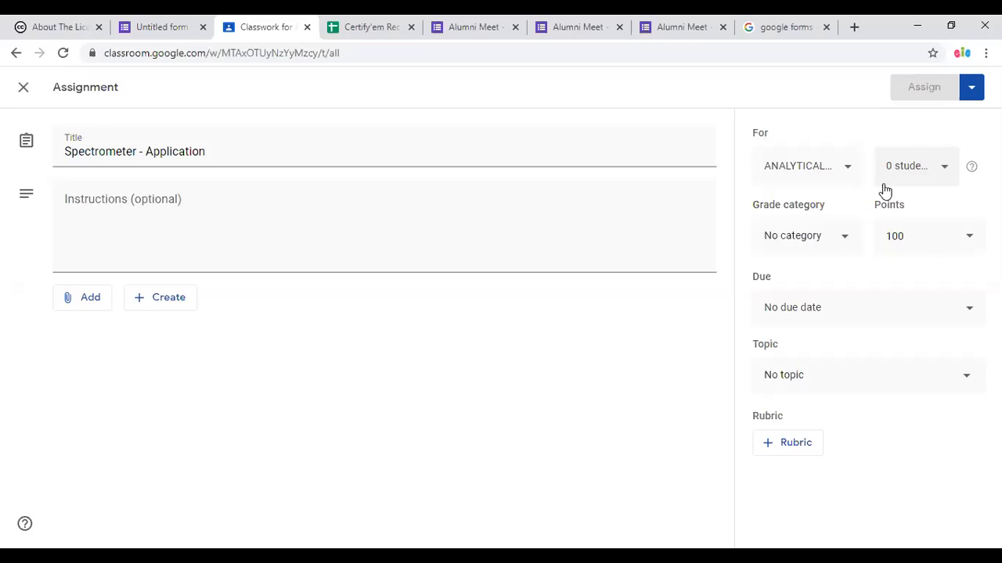
left_click(940, 177)
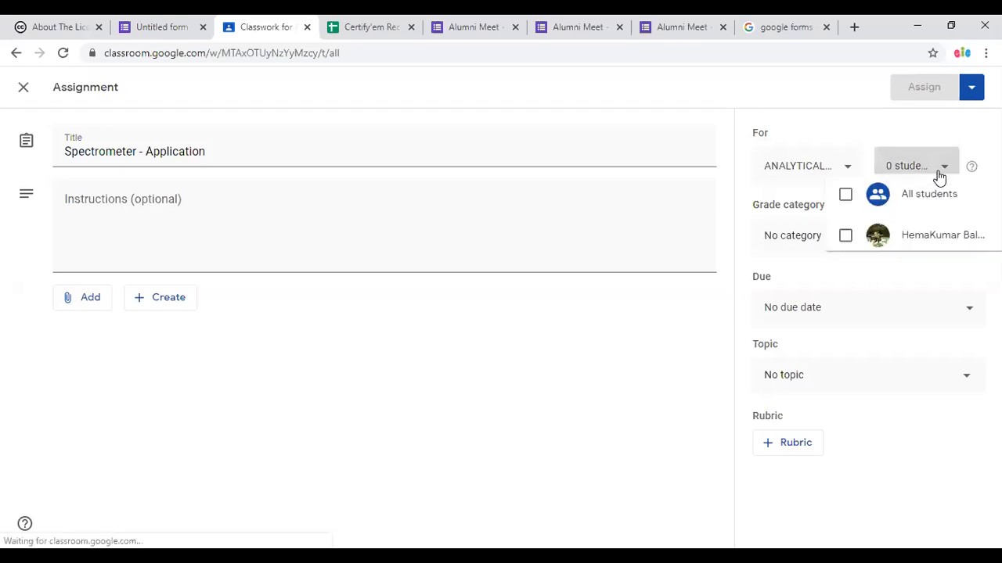
left_click(926, 208)
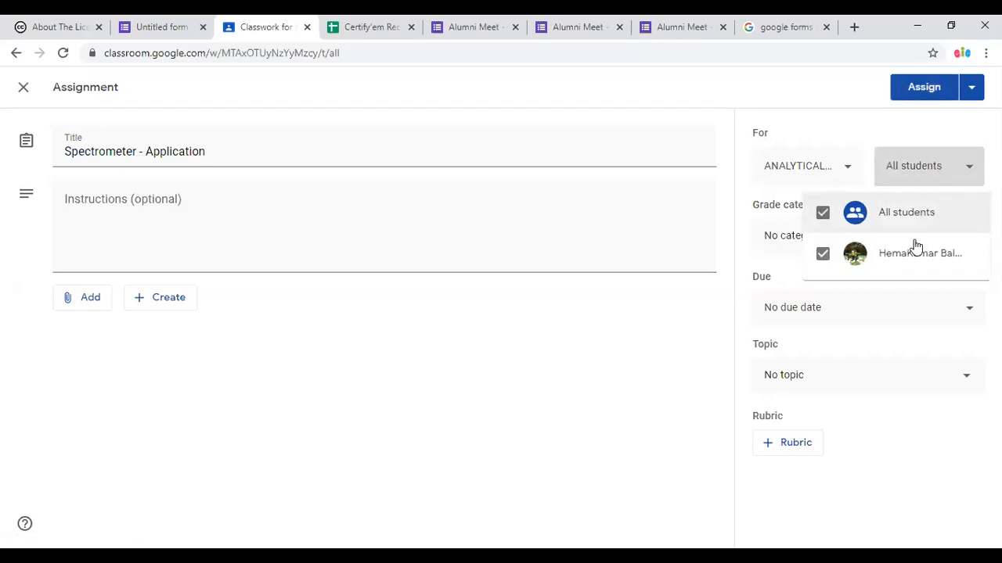
left_click(691, 328)
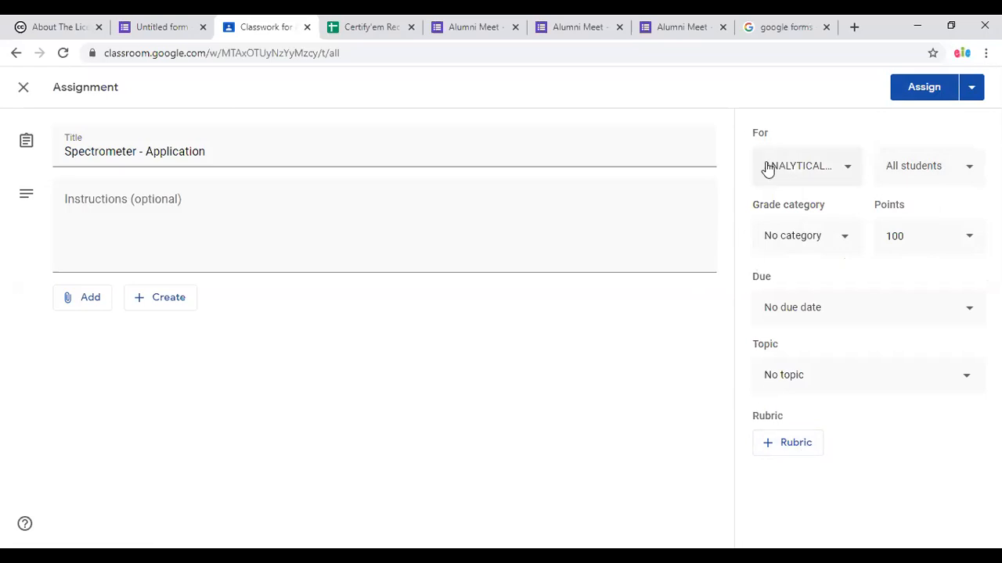
Create a rubric for the assignment with a first criterion titled Title of the presentation, correcting the misspelled word
left_click(807, 452)
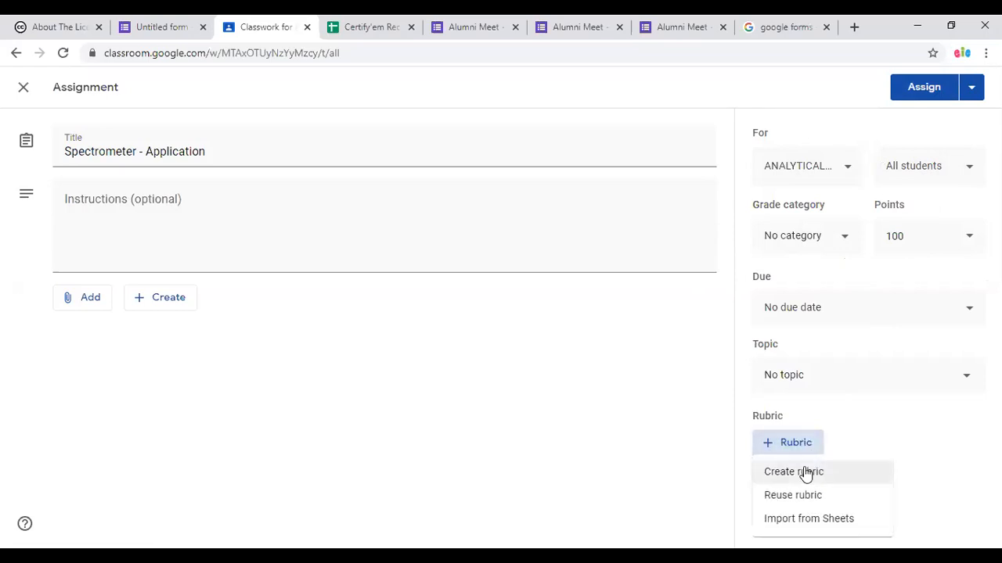
left_click(796, 472)
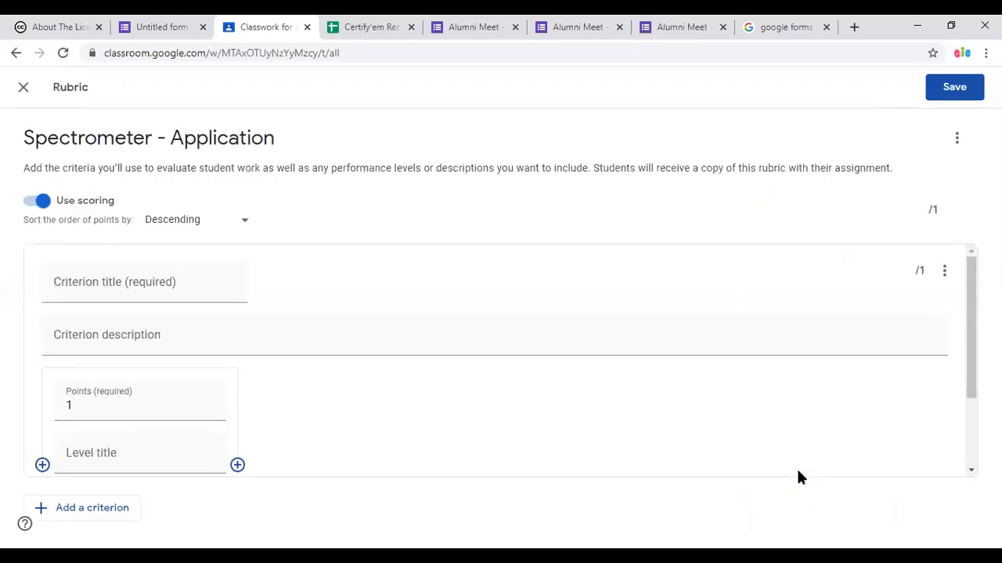
left_click(156, 292)
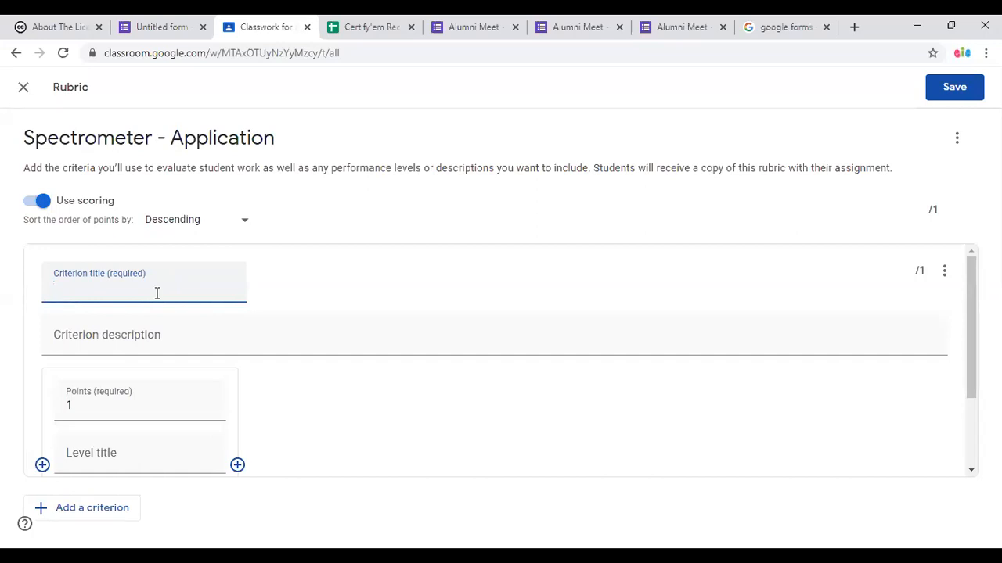
type("Title of the prsentation")
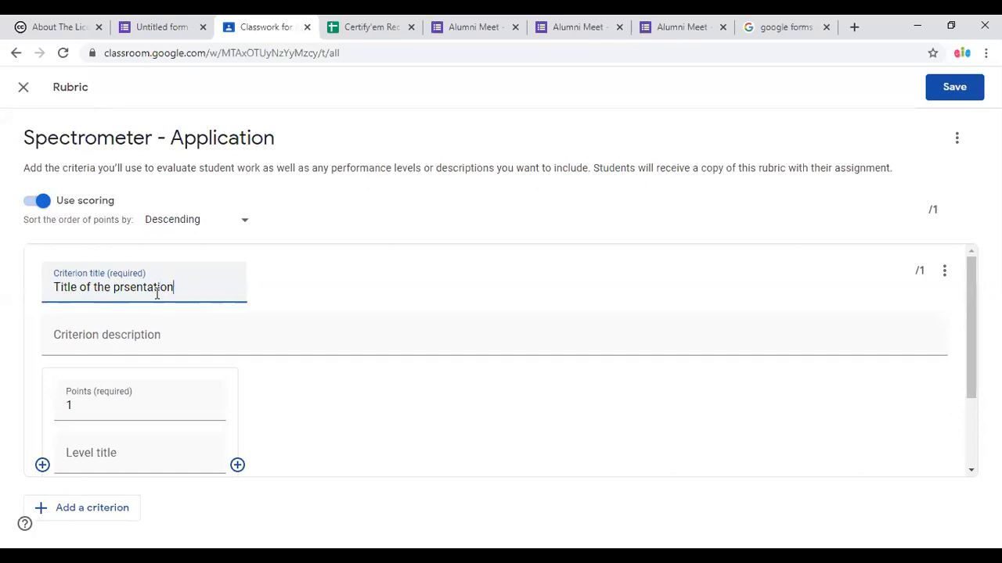
right_click(164, 290)
left_click(187, 301)
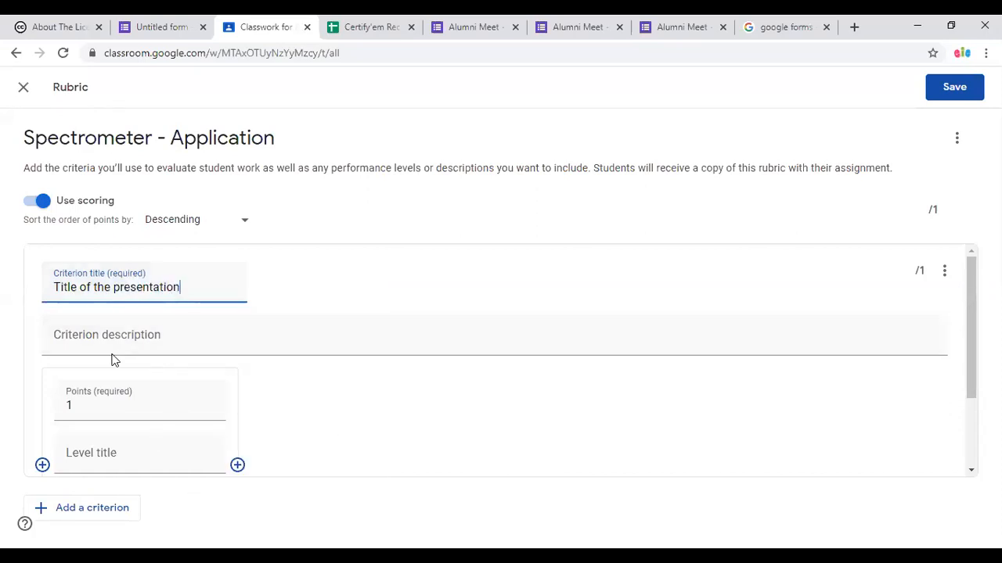
Set the criterion's first level to 10 points and title it Best
left_click(157, 406)
type("0")
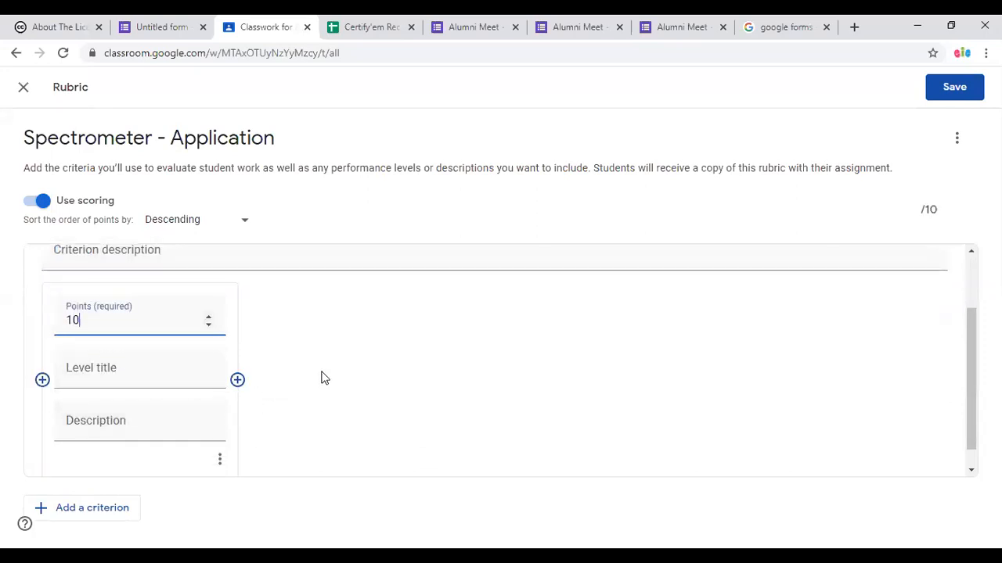
scroll(323, 377, "up", 1)
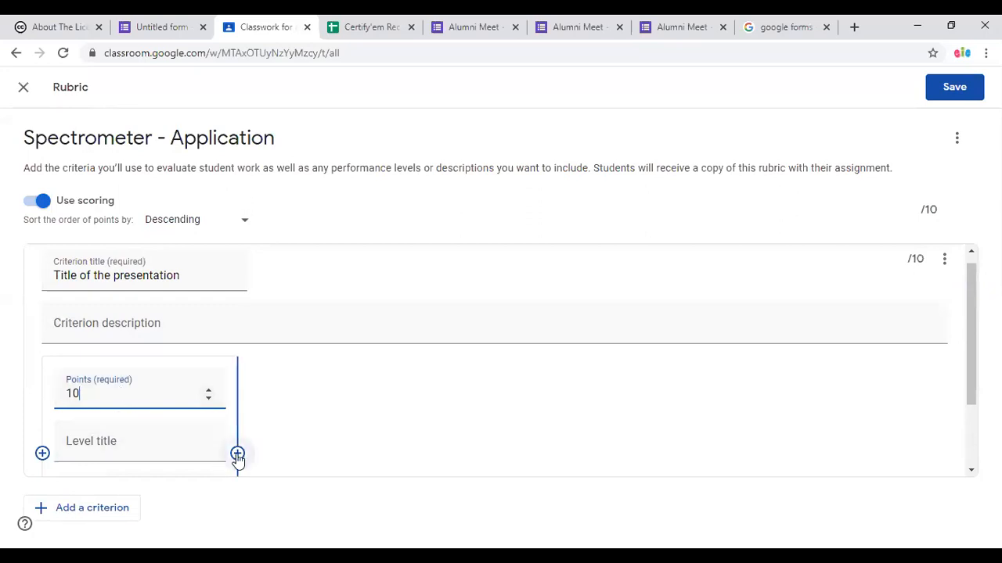
left_click(132, 451)
type("Best")
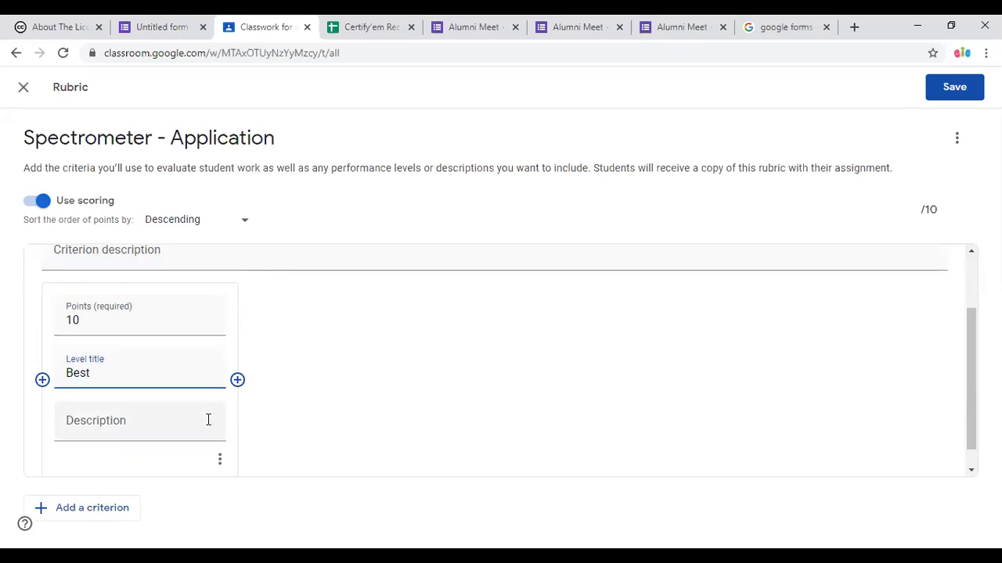
Add a second level to the criterion titled Average and worth 5 points
left_click(238, 380)
left_click(279, 389)
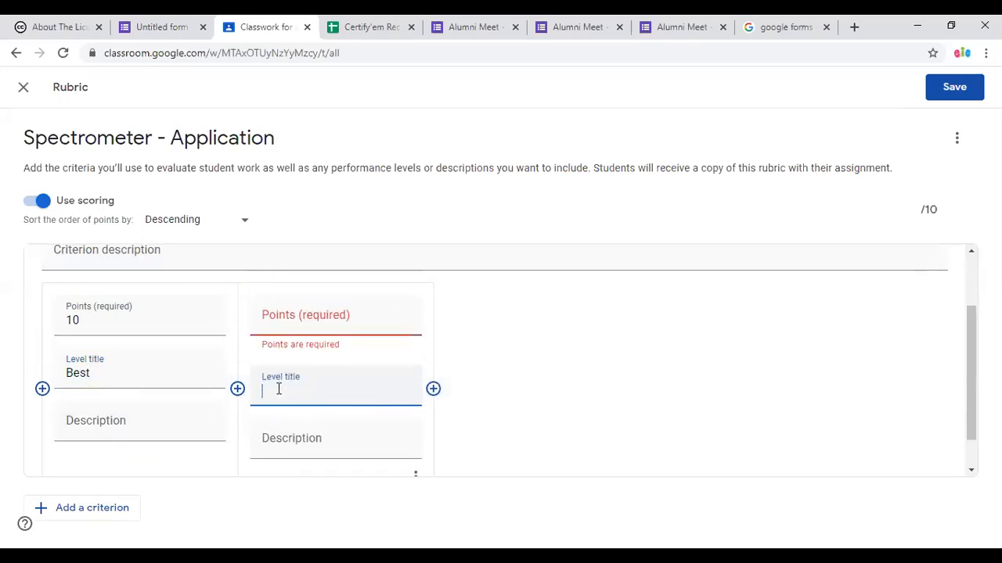
type("Average")
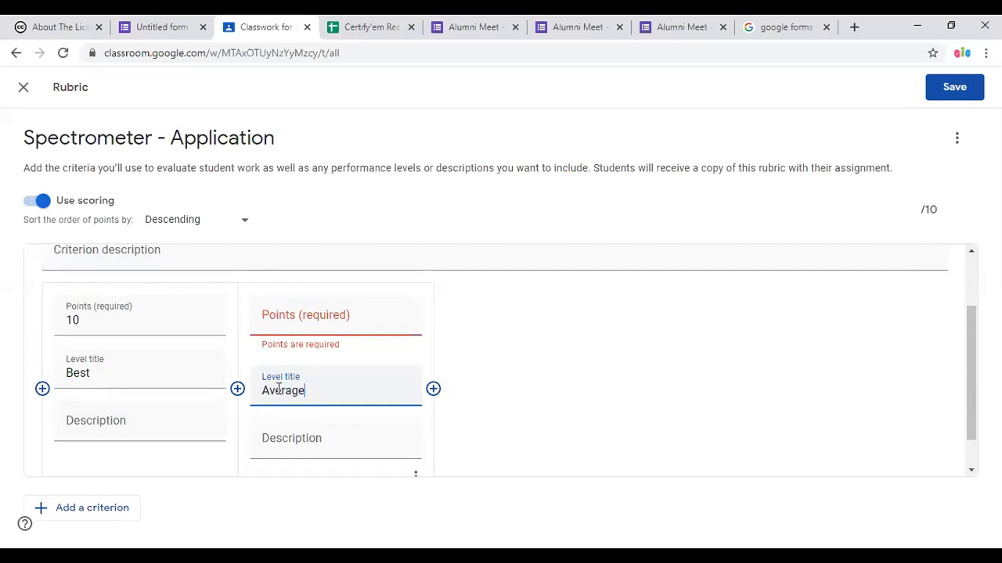
left_click(287, 316)
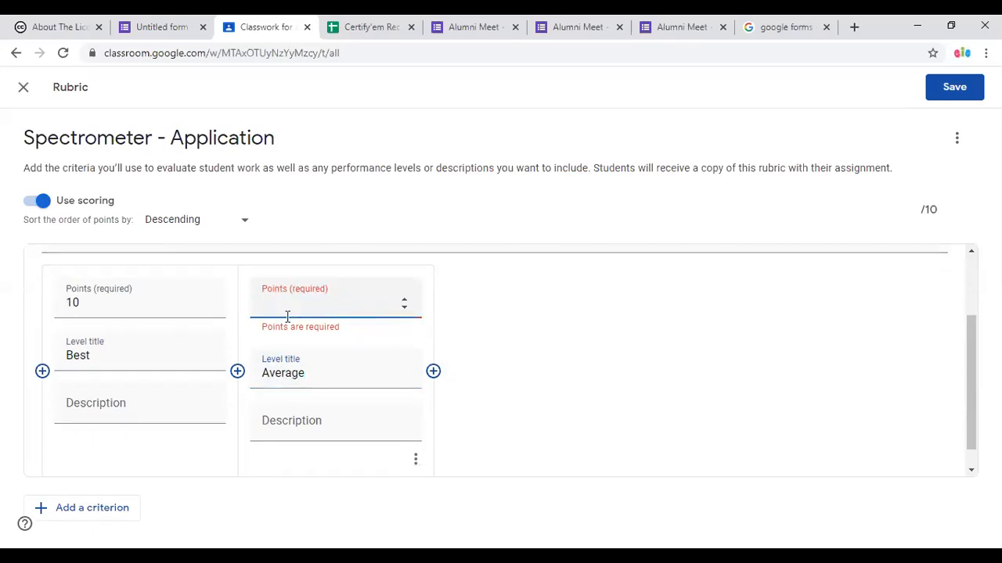
Change the first criterion's points to 20 for the Best level and 10 for the Average level
left_click_drag(89, 309, 58, 310)
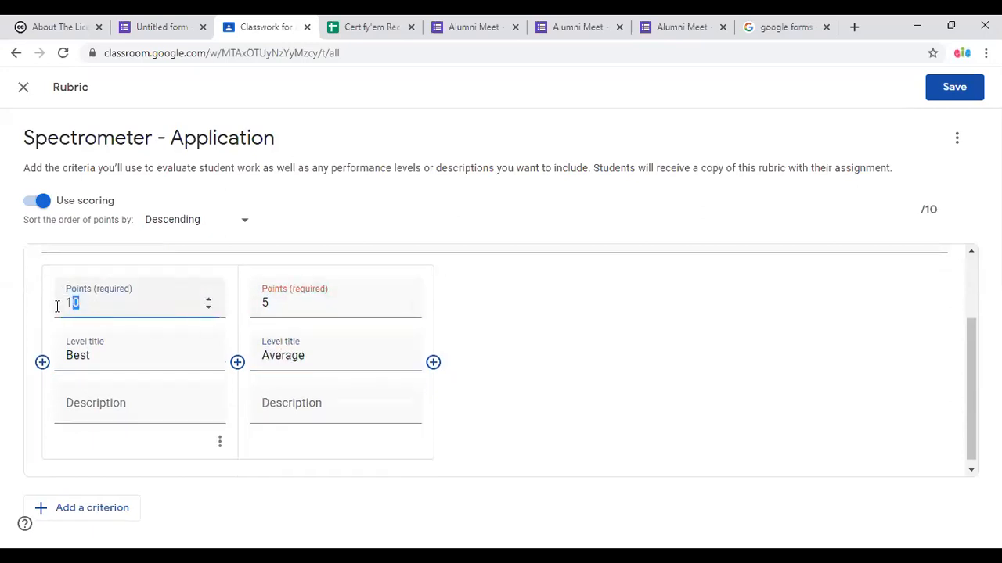
type("20")
left_click_drag(274, 304, 259, 302)
type("10")
left_click(471, 459)
scroll(472, 458, "up", 2)
scroll(471, 458, "down", 2)
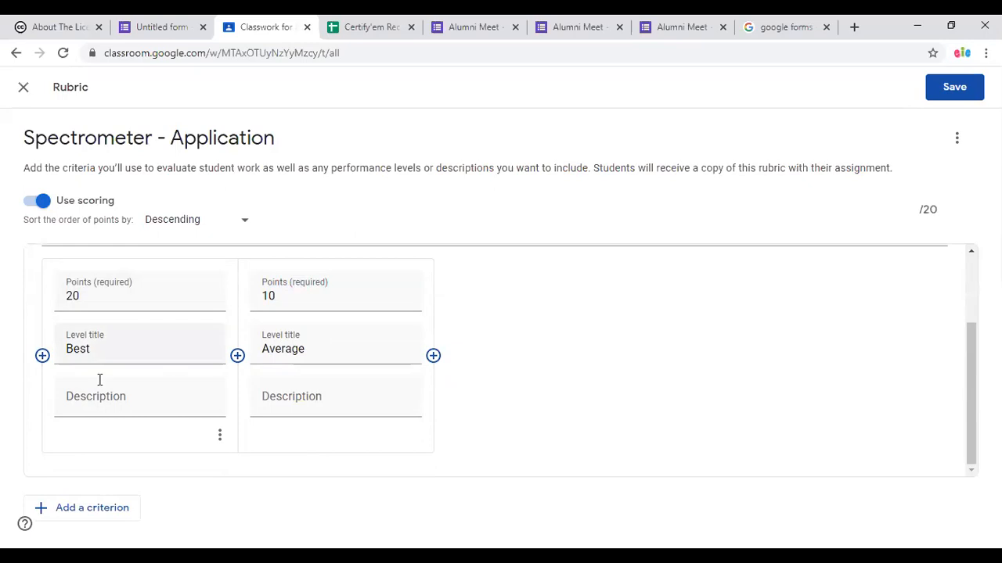
Add a second criterion titled Content properly formattted and title its first level Best
left_click(98, 515)
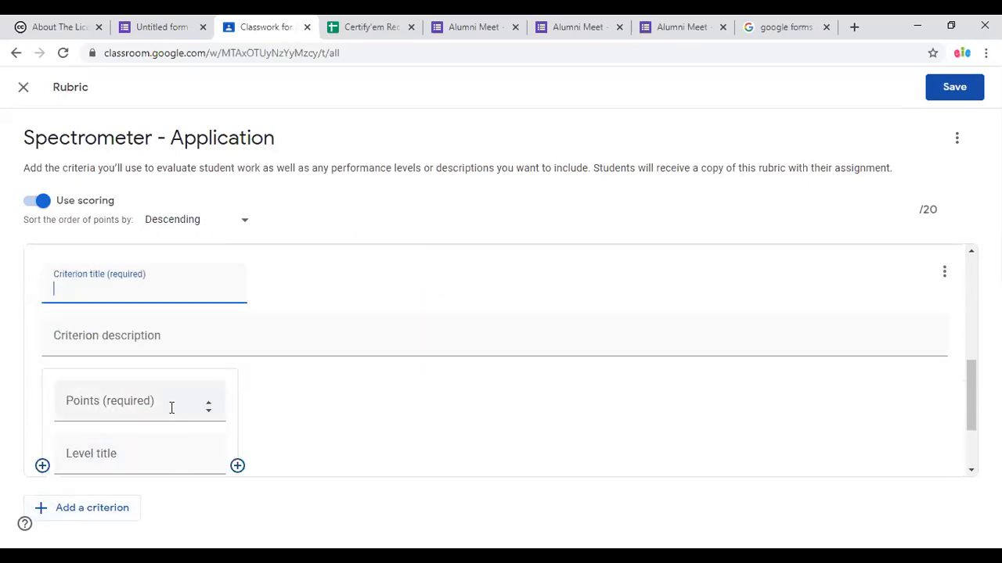
type("Content properly formattted")
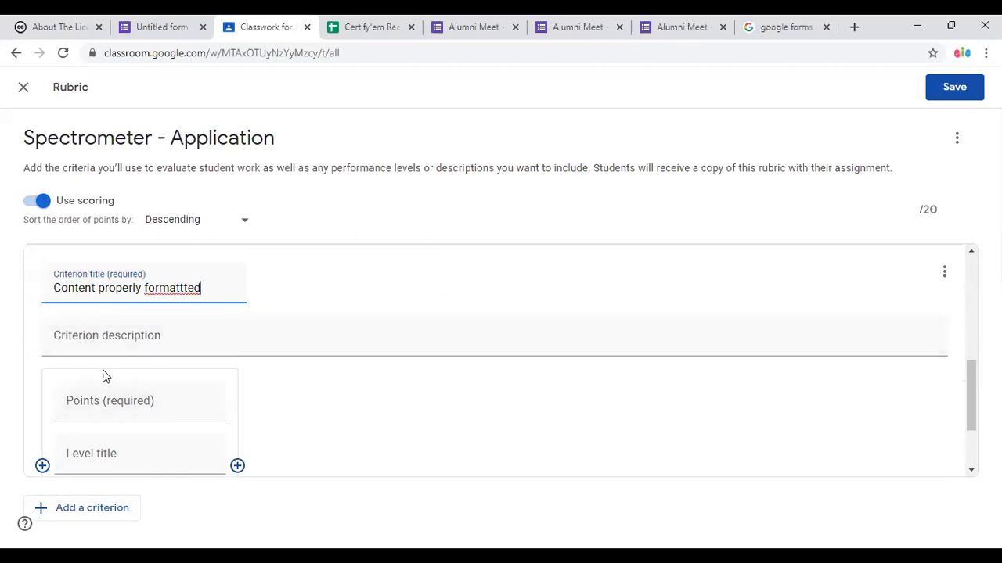
left_click(101, 400)
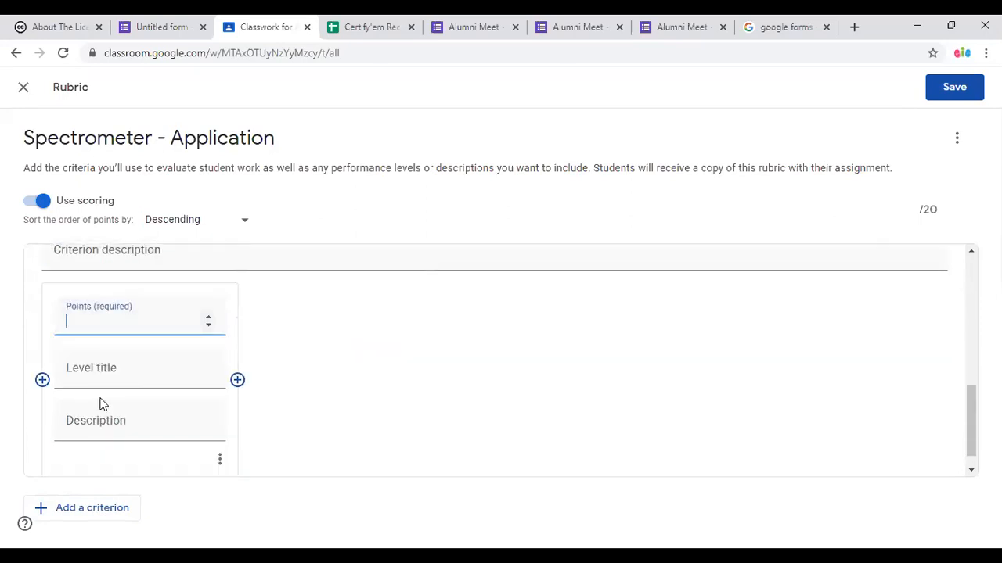
left_click(116, 382)
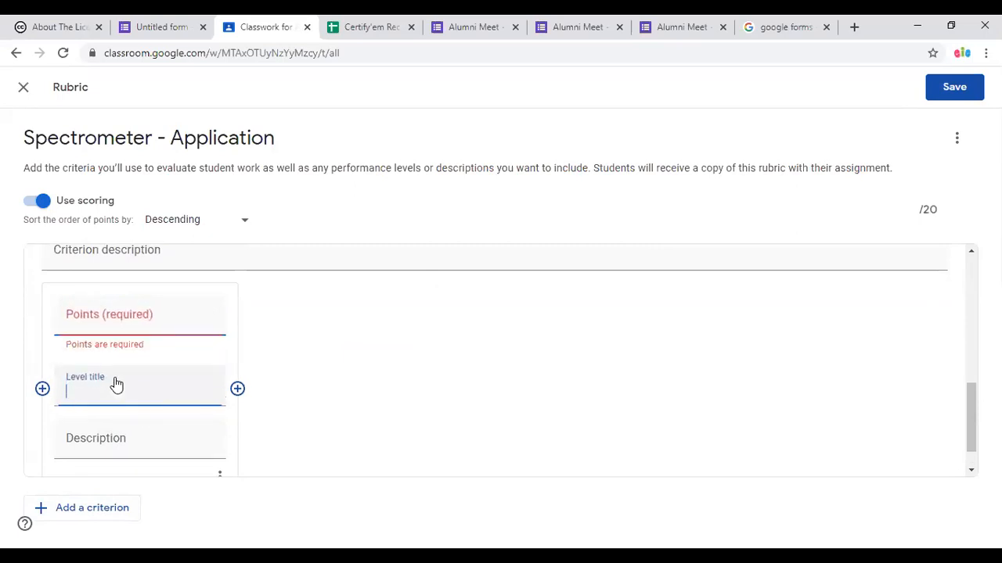
type("Best")
Set the Best level of the second criterion to 75 points
left_click(108, 315)
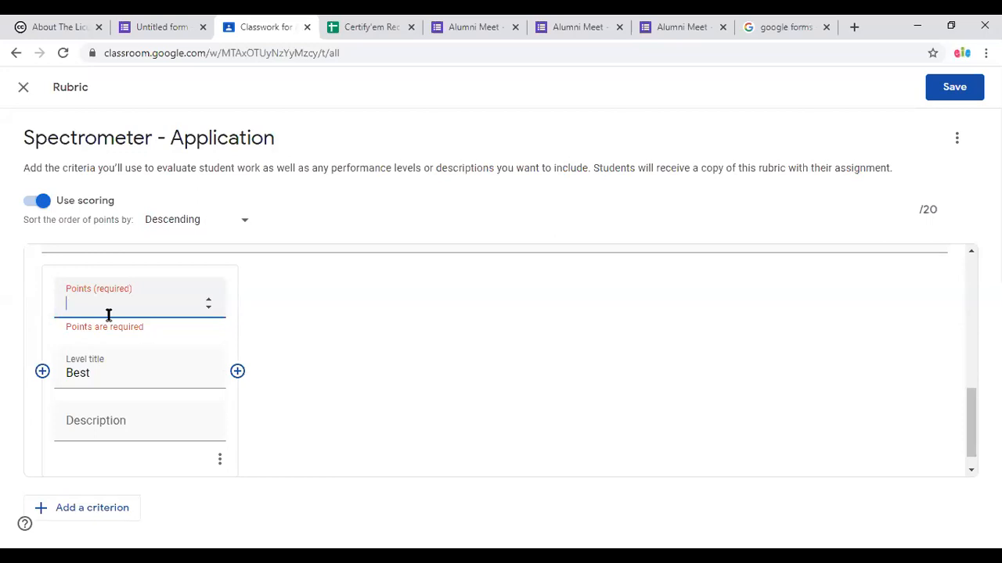
type("75")
left_click(391, 332)
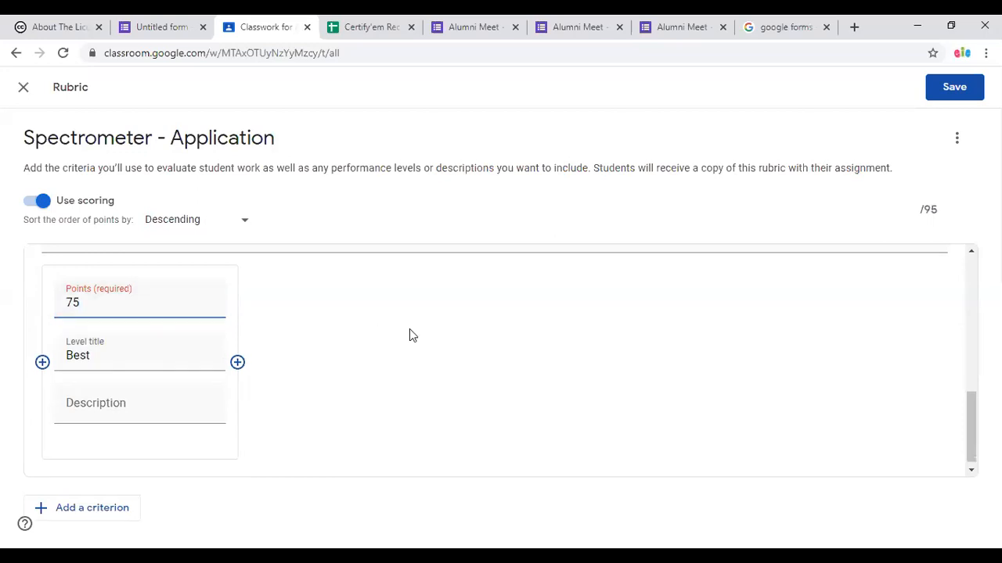
Change the second criterion's Best level to 65 points
left_click(107, 302)
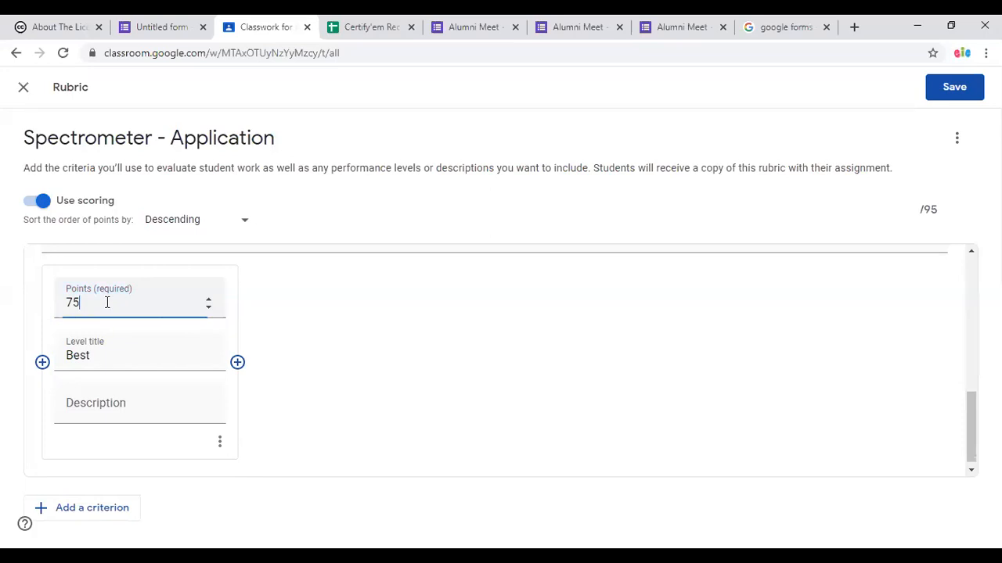
left_click_drag(107, 302, 62, 302)
type("65")
left_click(351, 364)
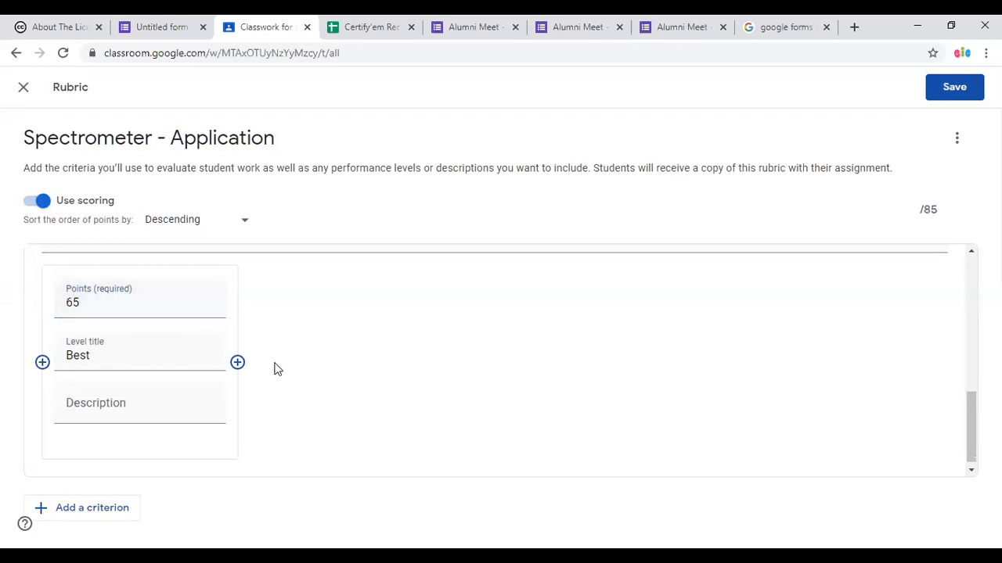
Add a second level to the content formatting criterion, titled Good and worth 55 points
left_click(238, 364)
left_click(308, 362)
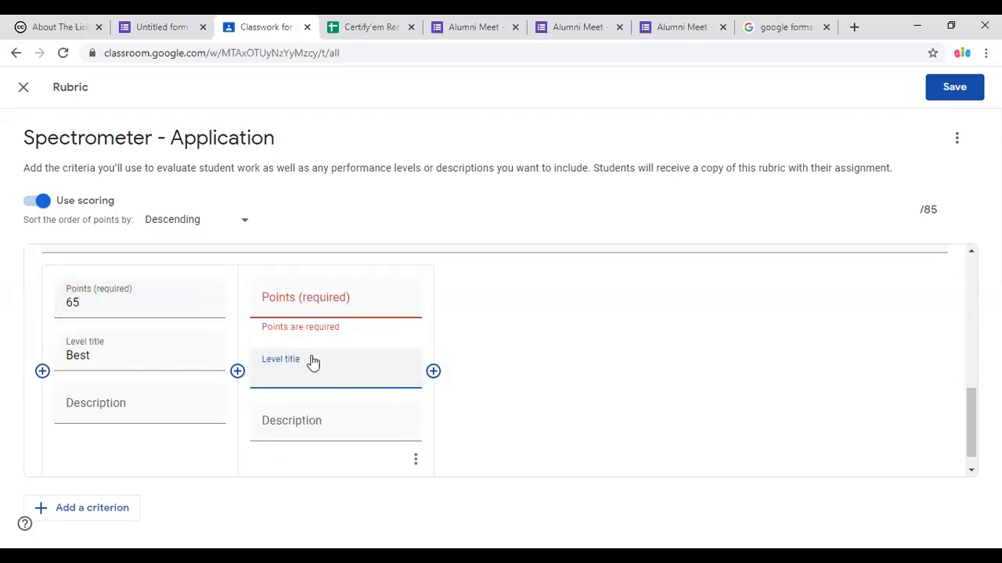
type("Good")
left_click(307, 304)
type("55")
Add a third level to the content formatting criterion, titled Ok and worth 45 points
left_click(433, 371)
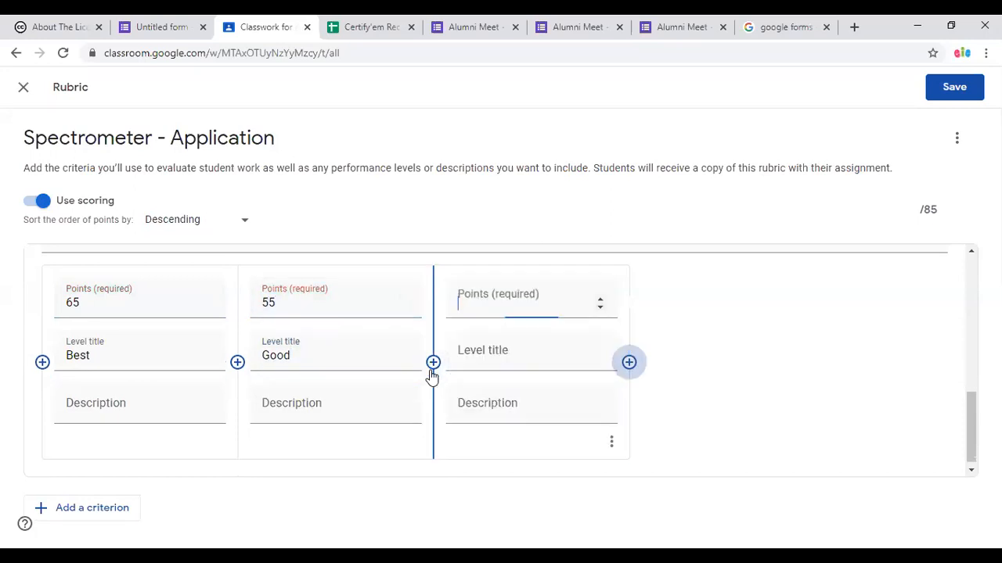
left_click(477, 368)
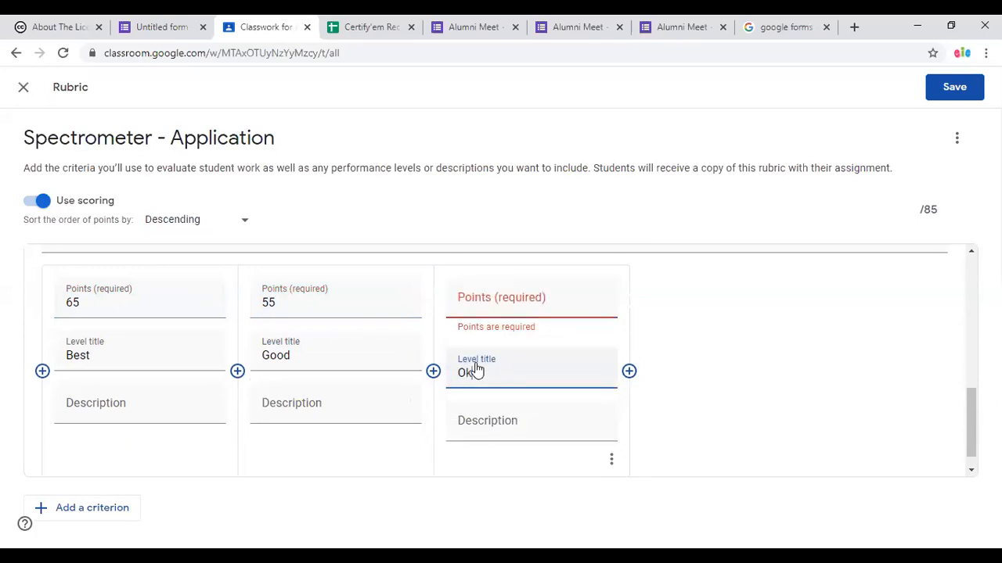
left_click(485, 306)
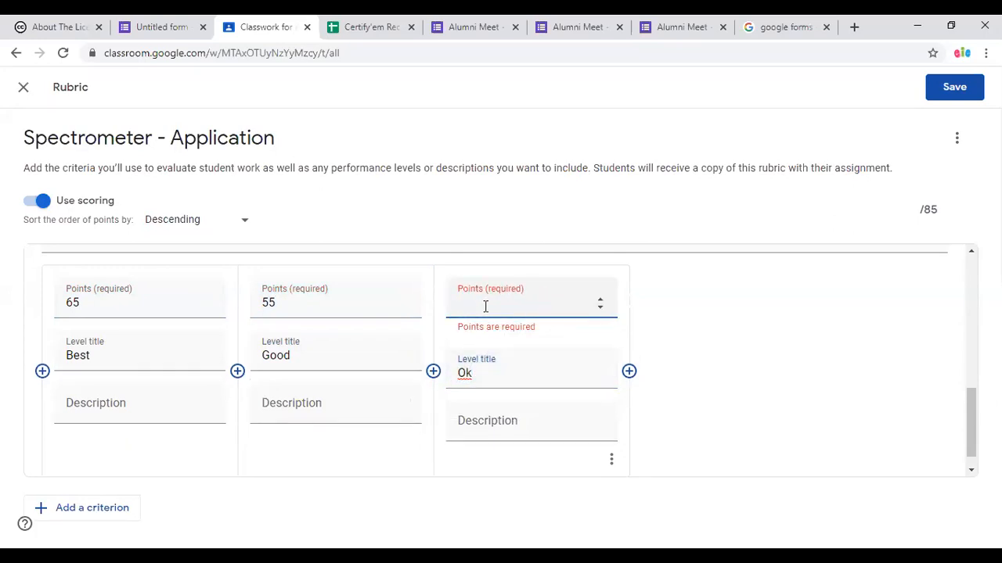
type("45")
left_click(658, 372)
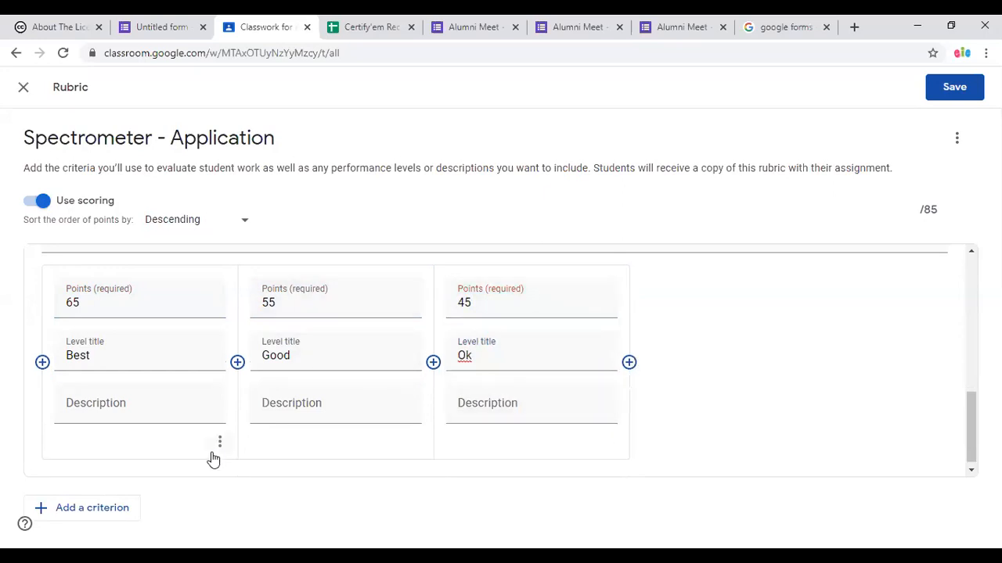
Add a third criterion titled References with the description APA style
scroll(157, 463, "down", 1)
left_click(98, 508)
type("References")
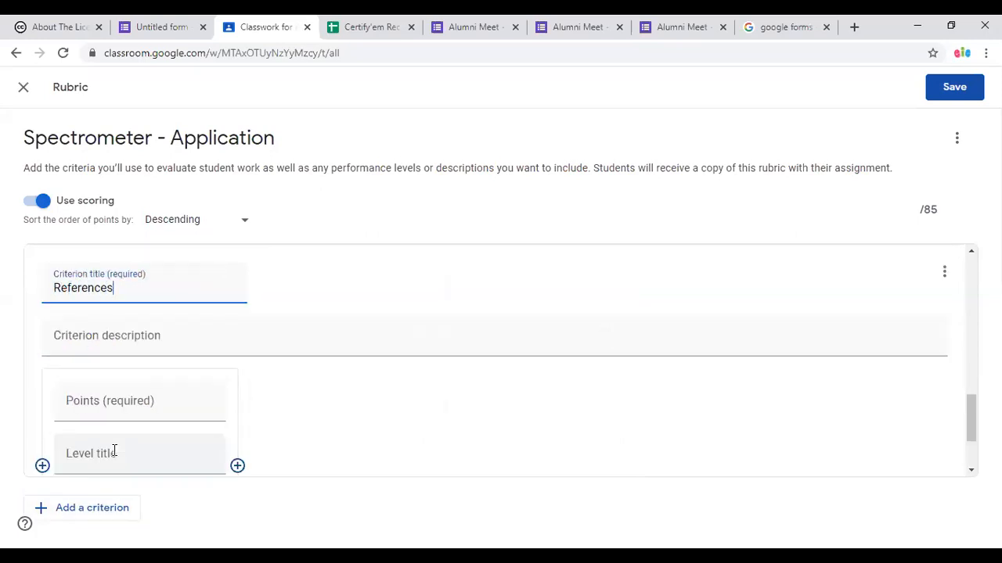
left_click(109, 346)
type("APA style")
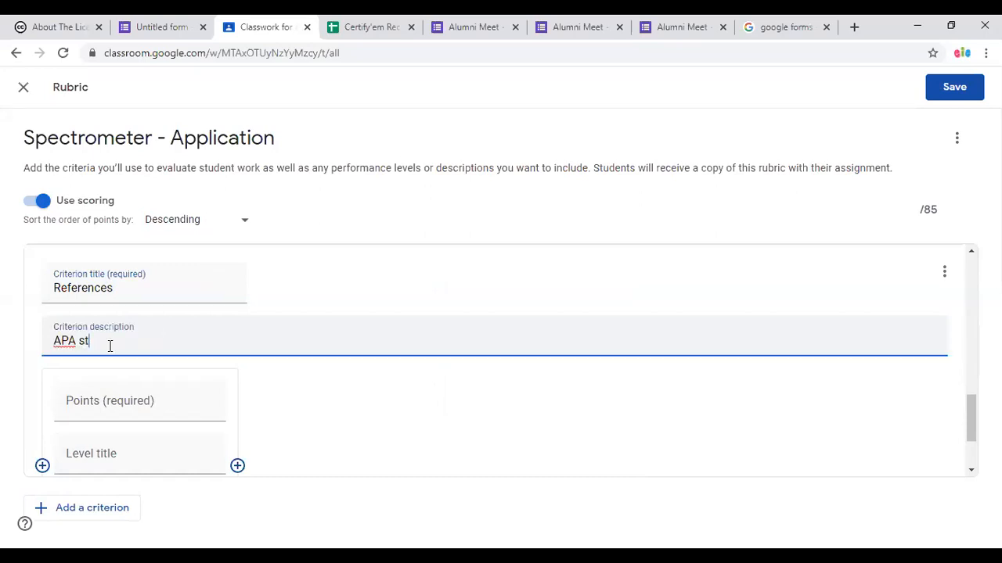
Title the References criterion's first level Good and set it to 15 points
left_click(115, 454)
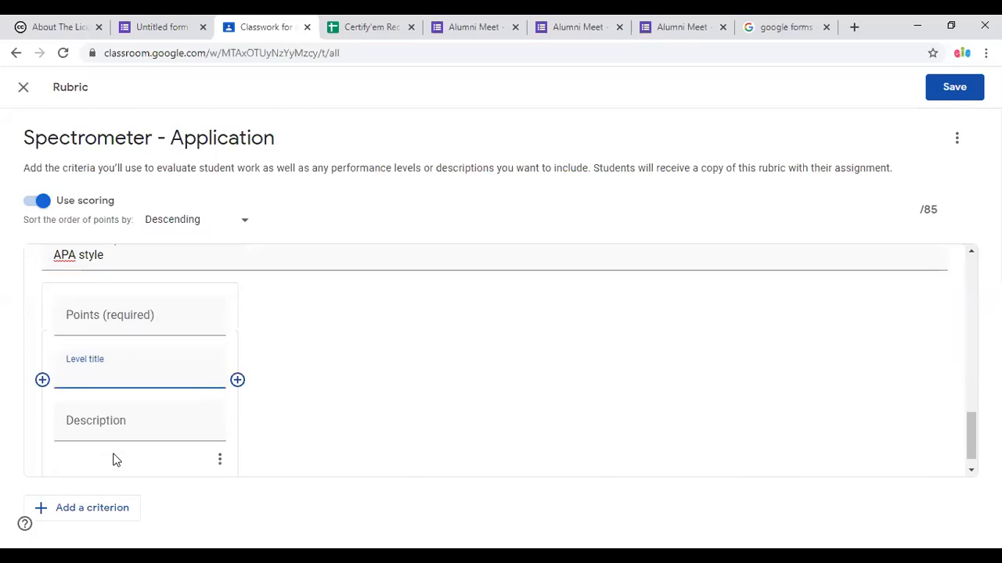
type("Good")
left_click(104, 317)
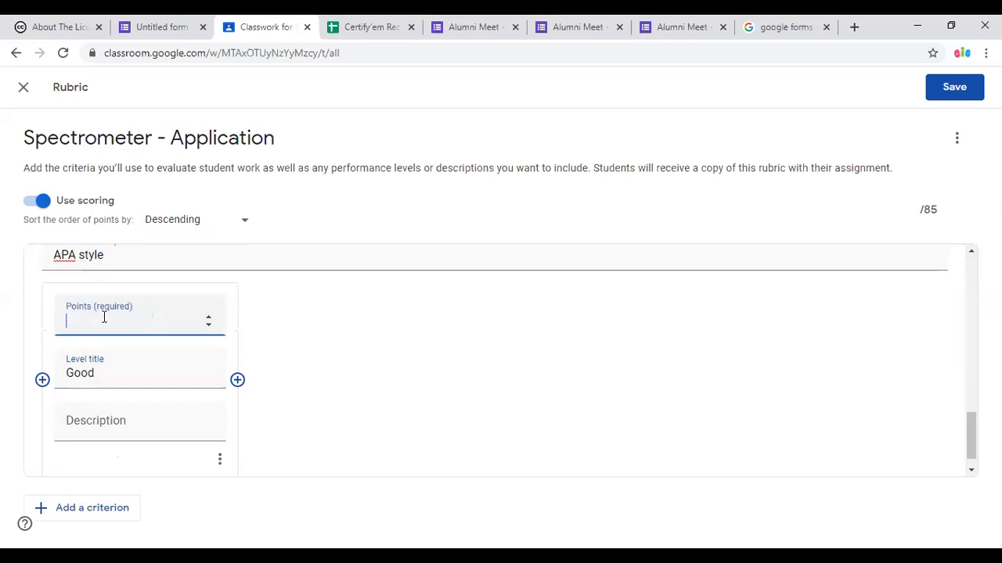
type("15")
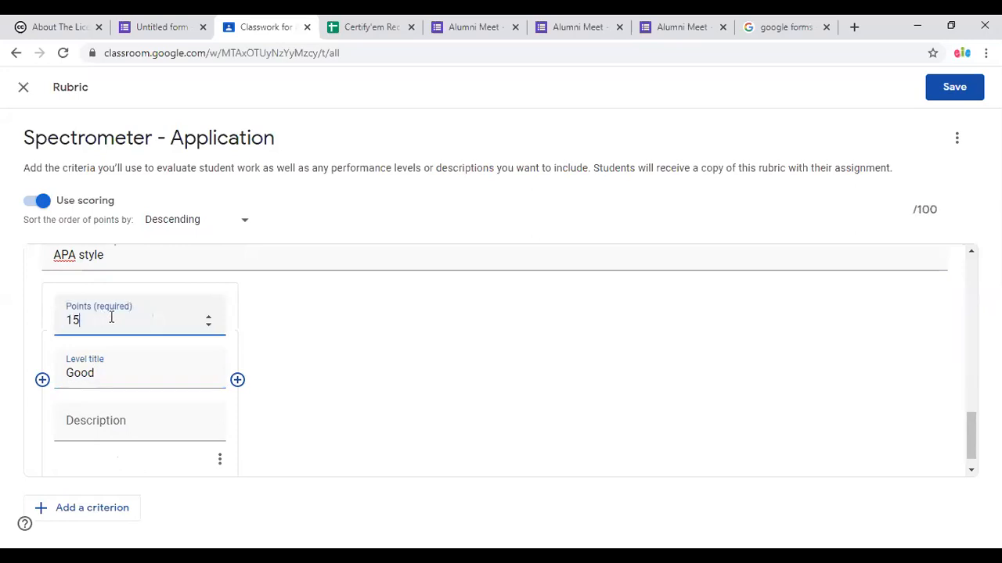
Add a second level to the References criterion, titled Average and worth 10 points
left_click(237, 380)
left_click(292, 381)
type("Average")
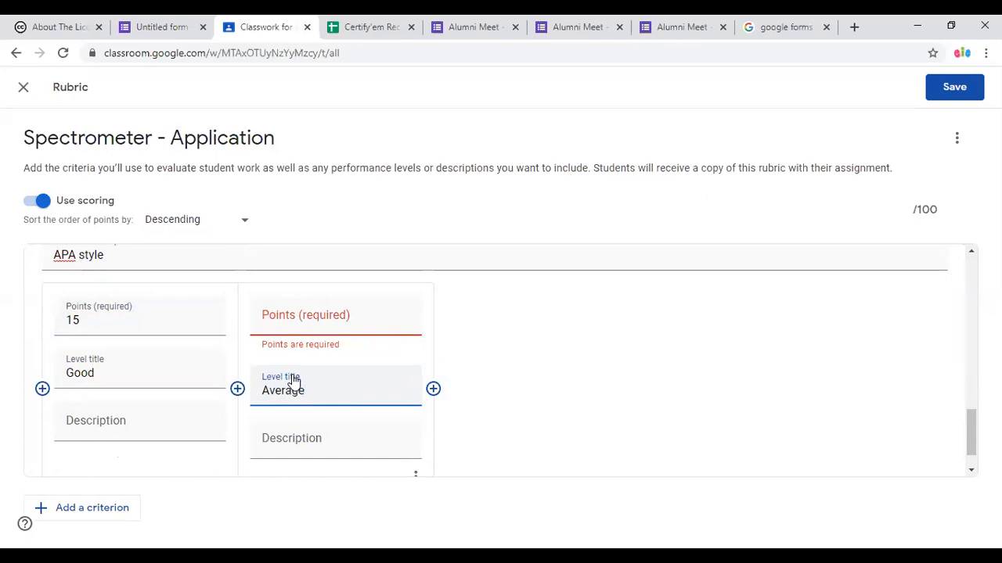
left_click(305, 323)
type("10")
left_click(528, 358)
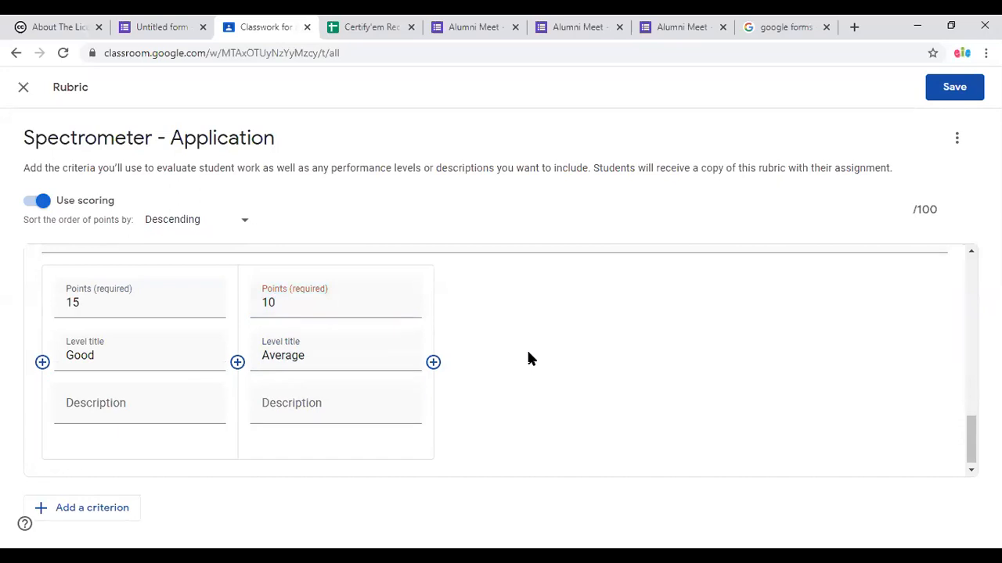
Review the rubric's criteria, save it, and assign the Spectrometer - Application assignment to the class
scroll(513, 467, "up", 2)
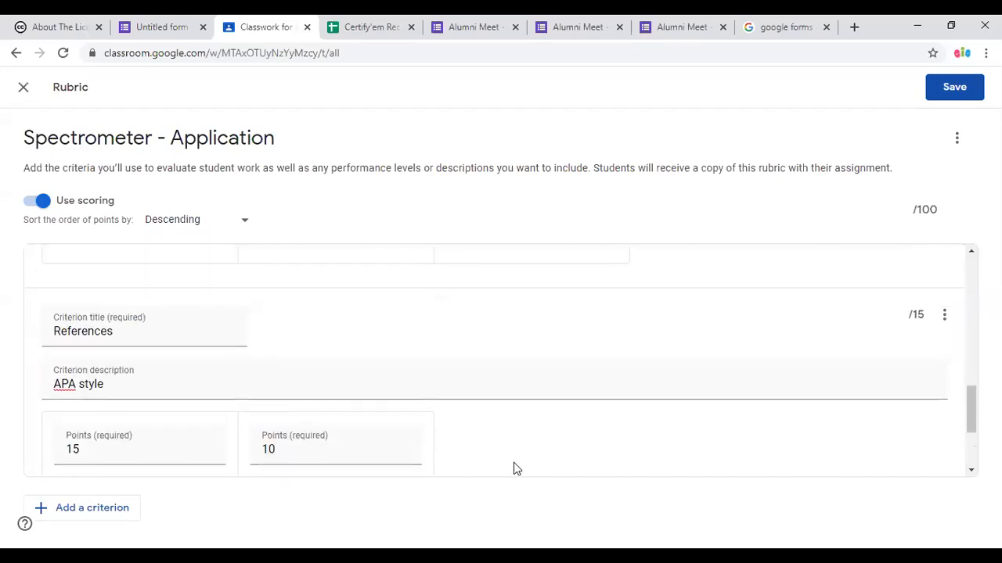
scroll(513, 468, "up", 2)
scroll(515, 467, "down", 7)
scroll(515, 469, "up", 8)
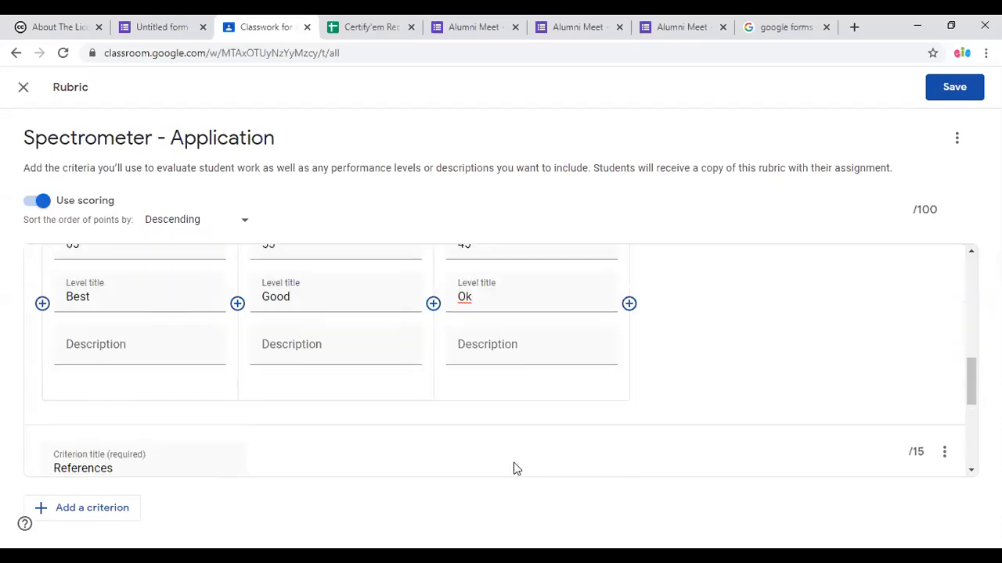
left_click(962, 88)
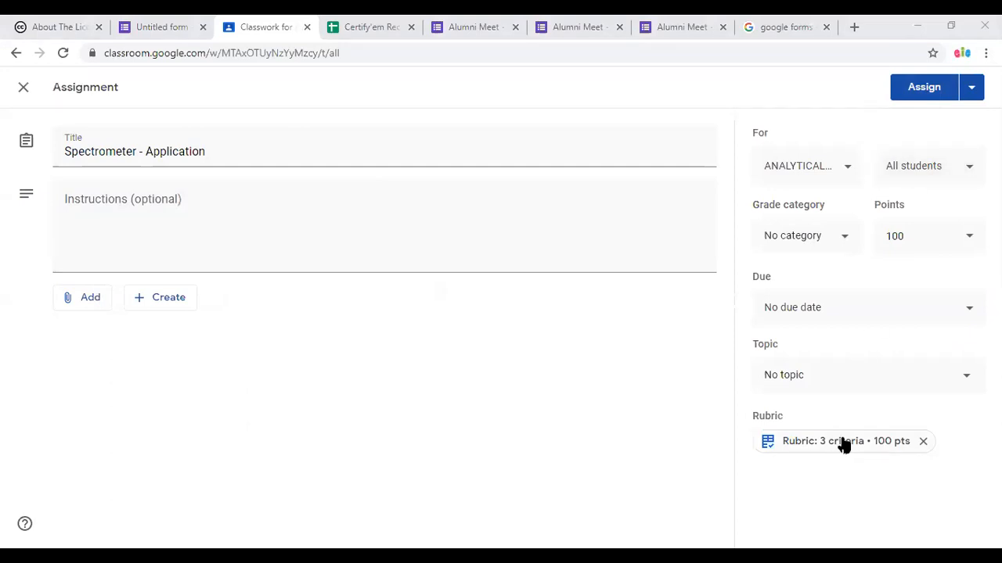
left_click(917, 88)
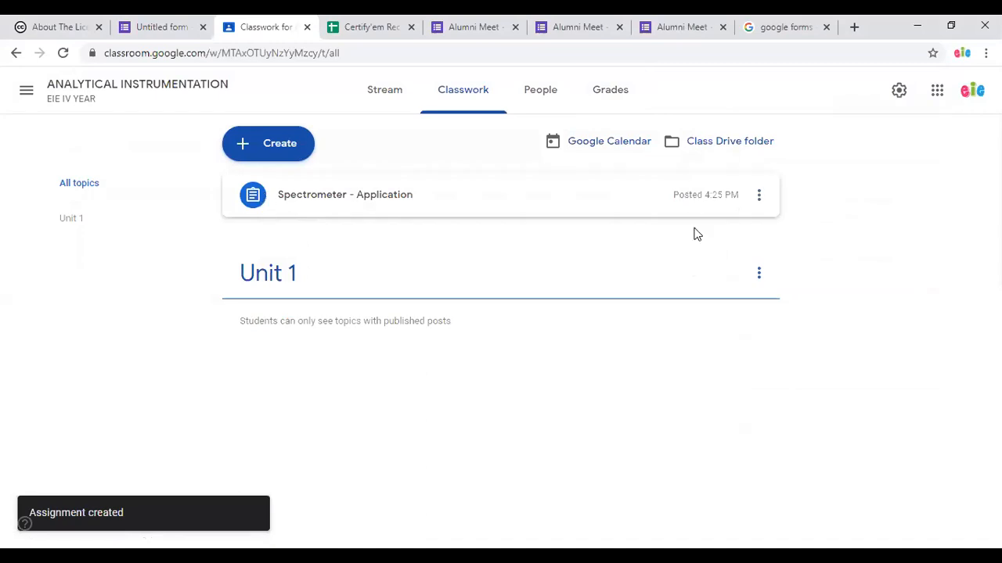
Move the Spectrometer - Application assignment into the Unit 1 topic on the classwork page
mouse_move(646, 204)
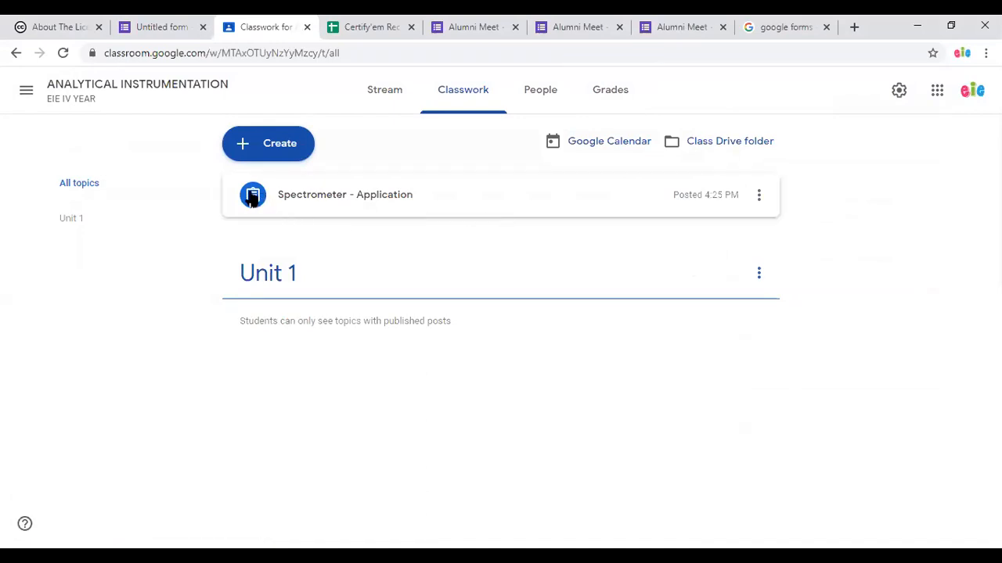
left_click(759, 197)
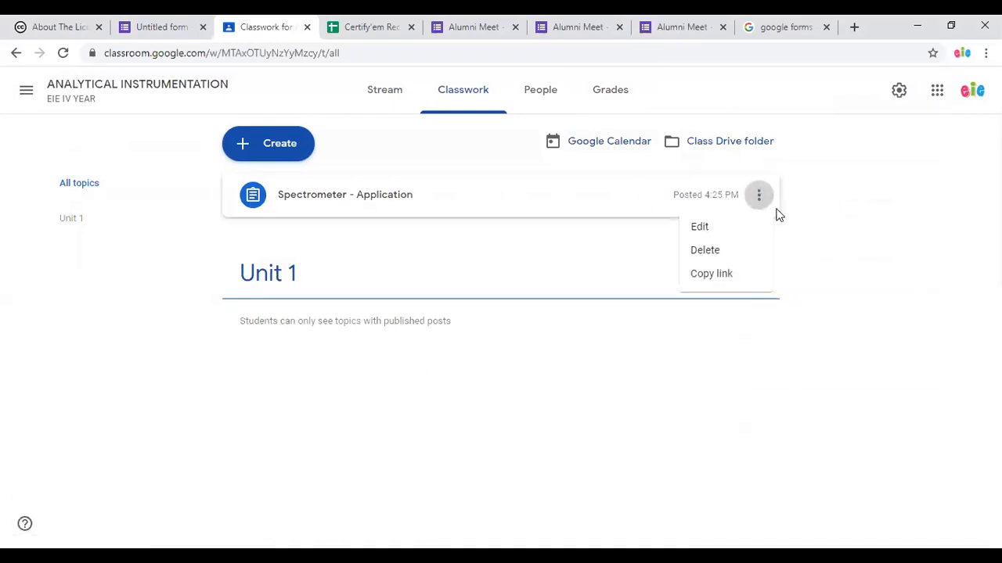
left_click(780, 229)
left_click_drag(753, 213, 432, 272)
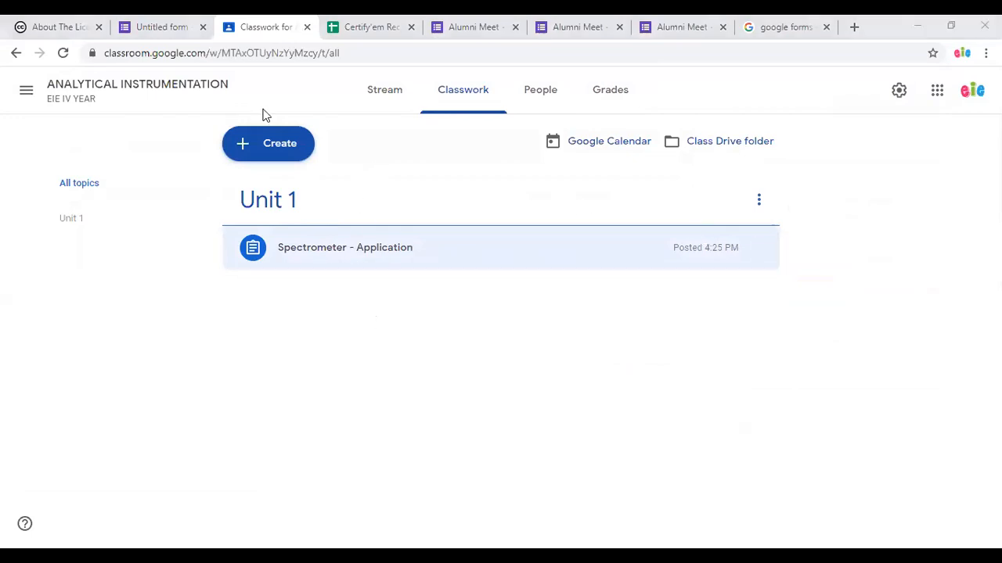
Switch to the student's Opera browser, refresh the class stream, and open the Spectrometer - Application assignment with its rubric
left_click(384, 90)
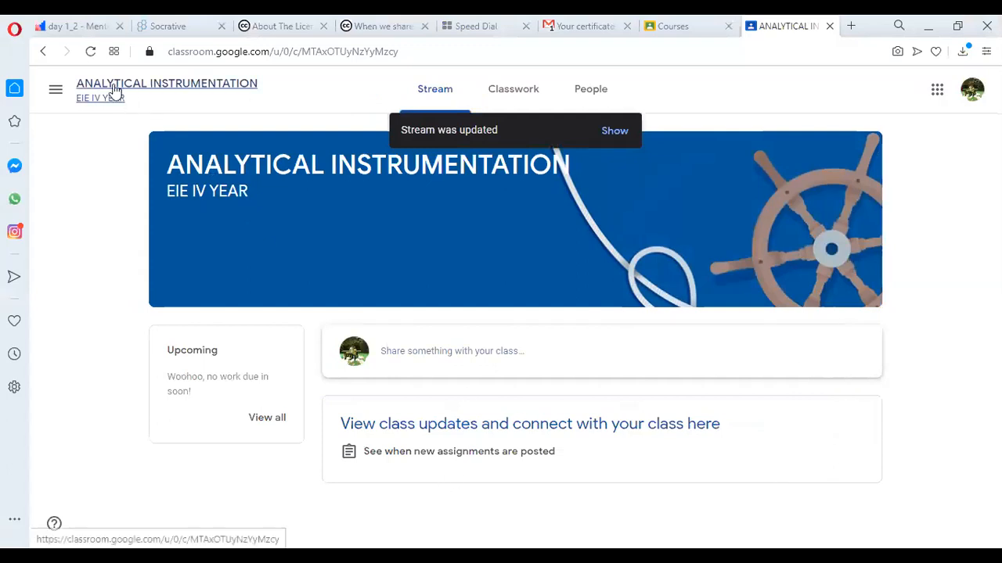
left_click(90, 51)
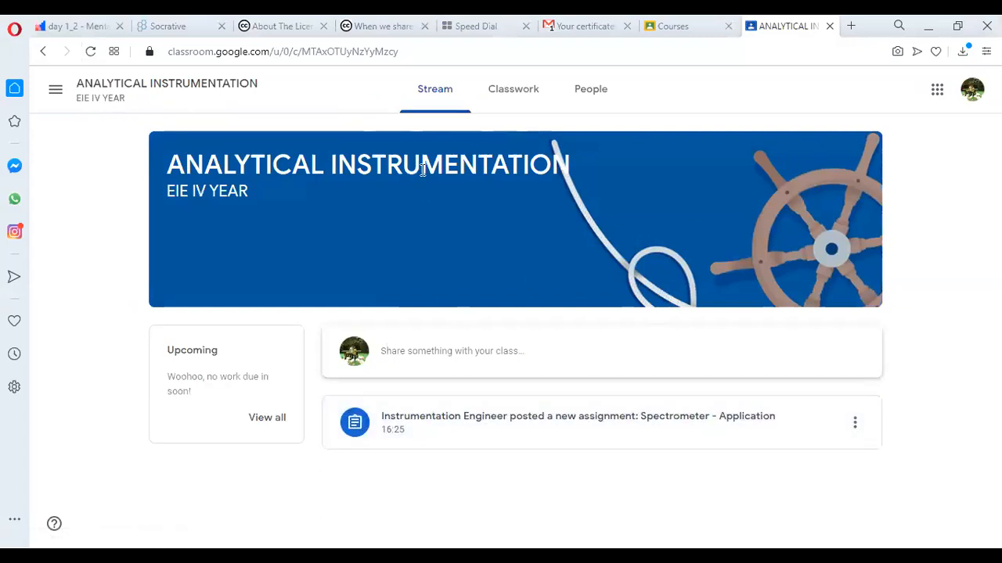
left_click(593, 427)
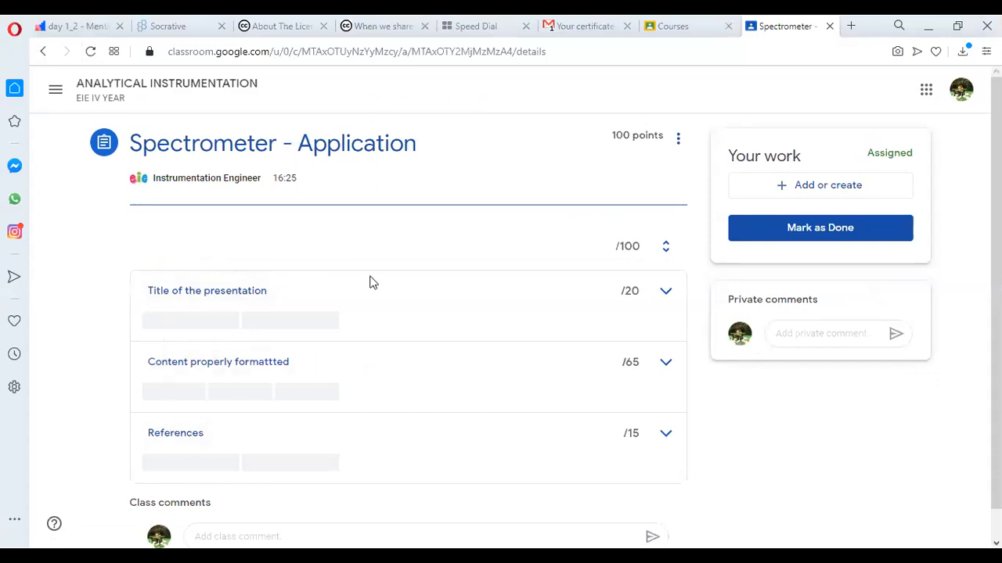
scroll(371, 281, "down", 1)
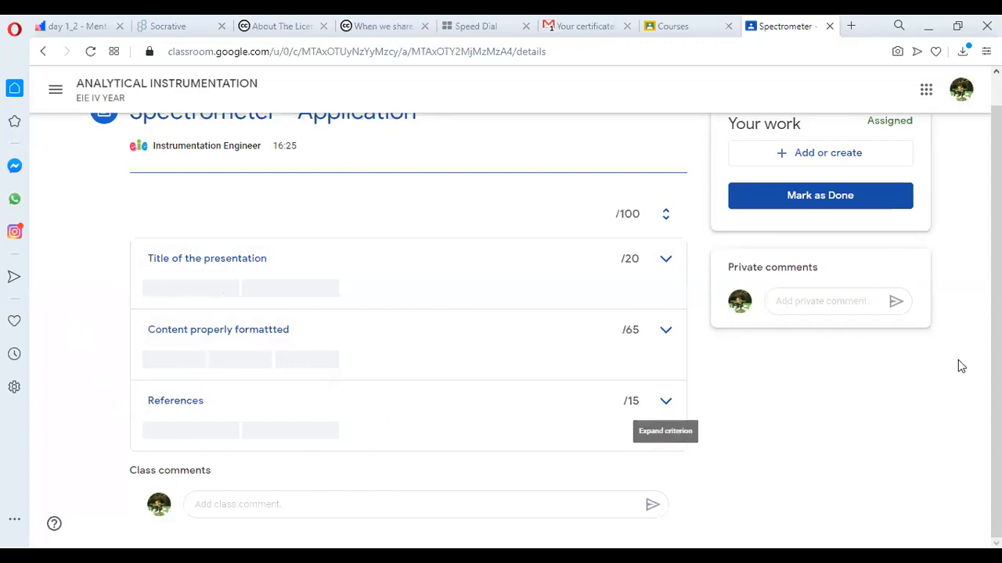
Create a new Google Docs document as the student's work for the Spectrometer - Application assignment
scroll(819, 194, "up", 1)
left_click(818, 188)
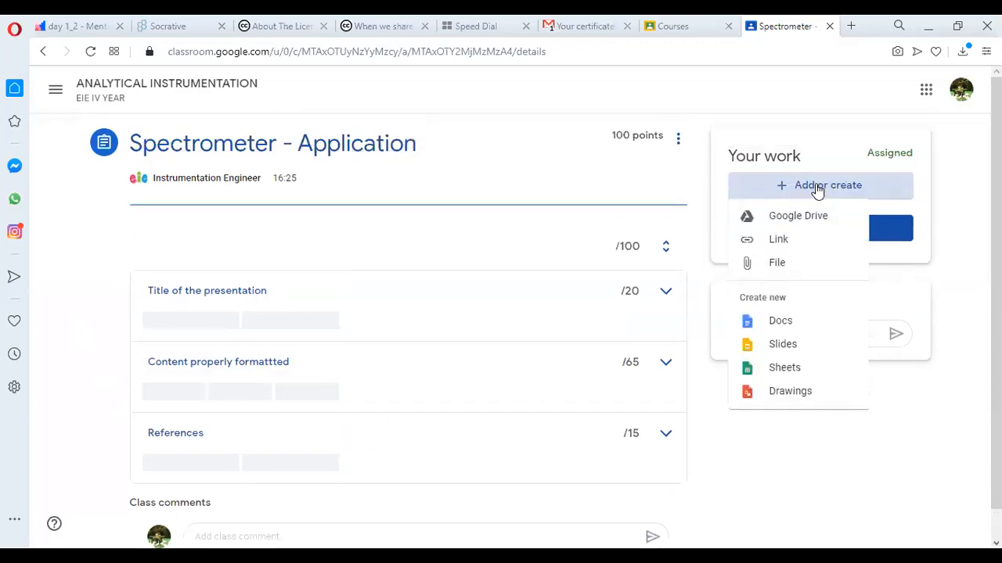
left_click(812, 323)
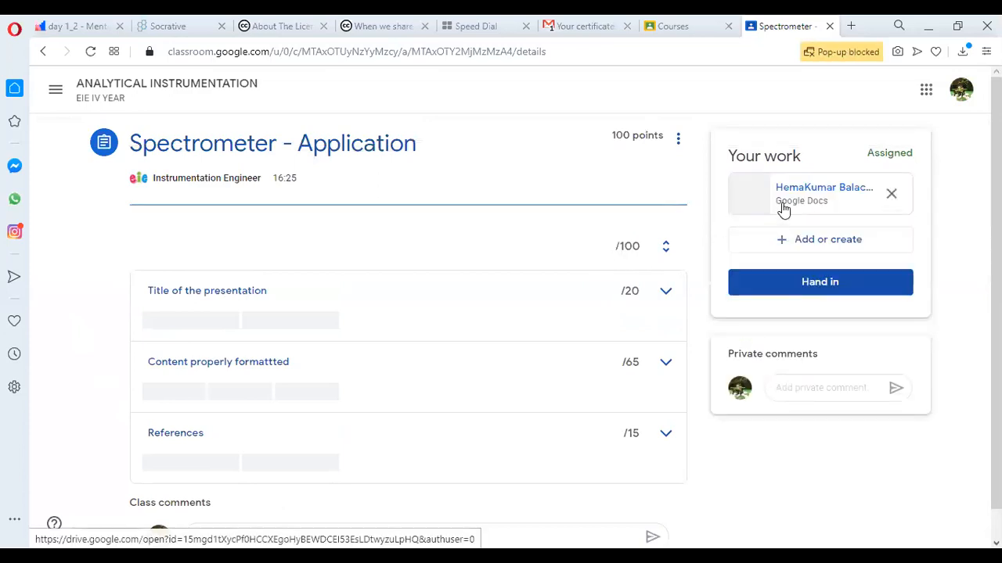
Open the attached Google Docs document and enter the headings TITLE, CONTENT and REFERENCES, separated by blank lines
left_click(792, 198)
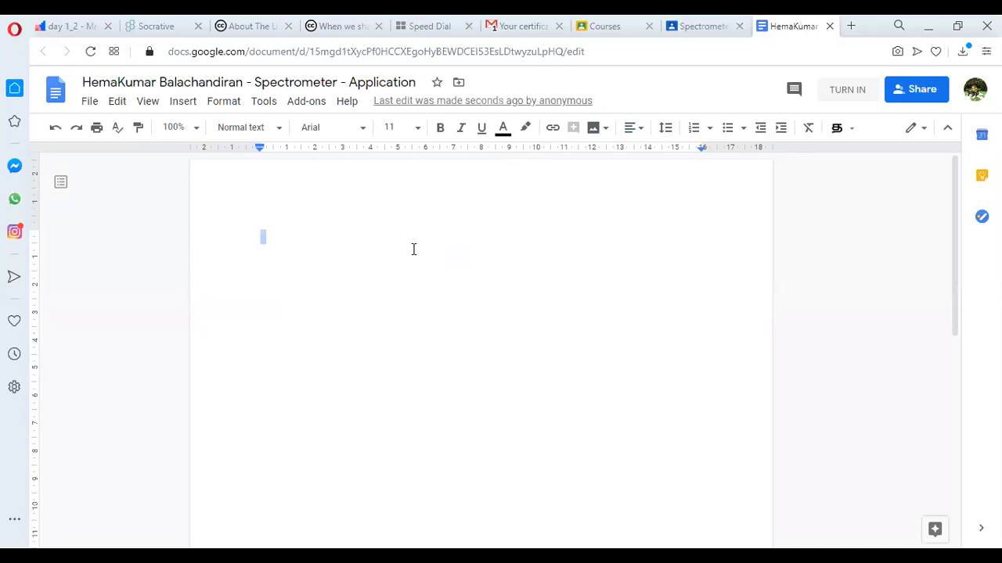
type("TITLE")
key("Return")
key("Return")
key("Return")
type("C")
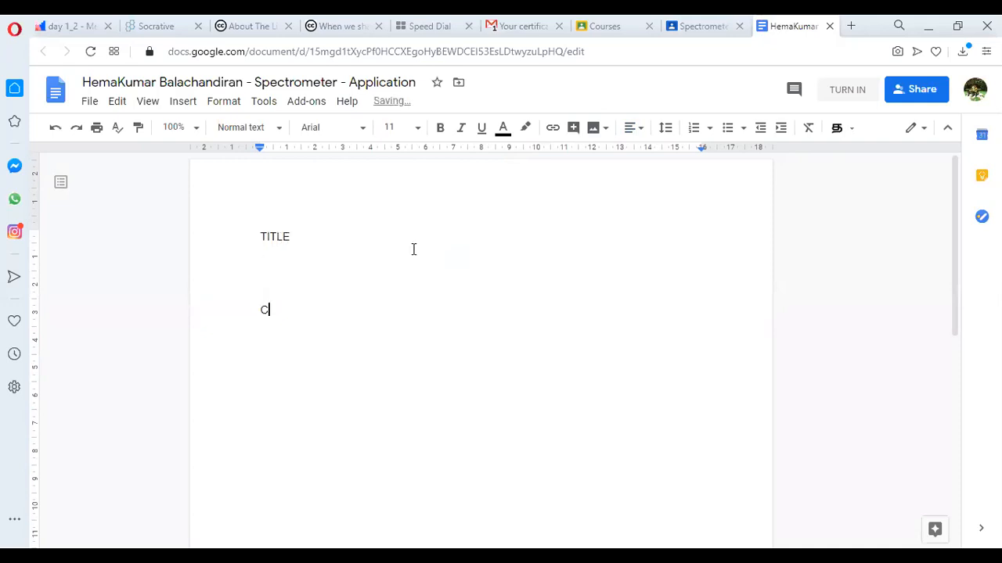
type("ONTENT")
key("Return")
key("Return")
key("Return")
type("REFER")
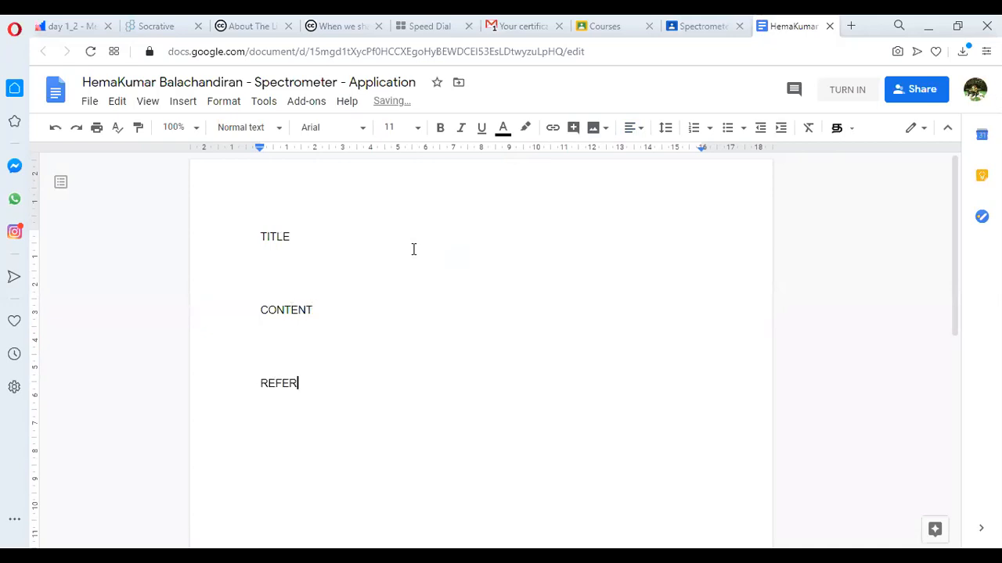
type("ENCES")
left_click(599, 279)
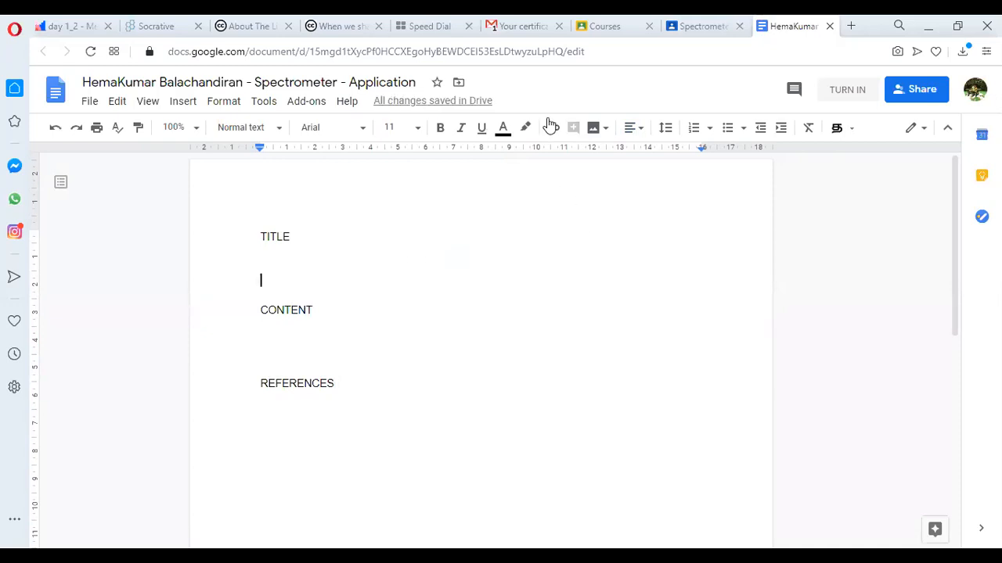
Return to the Spectrometer - Application assignment page and hand in the attached document, confirming the submission
left_click(690, 41)
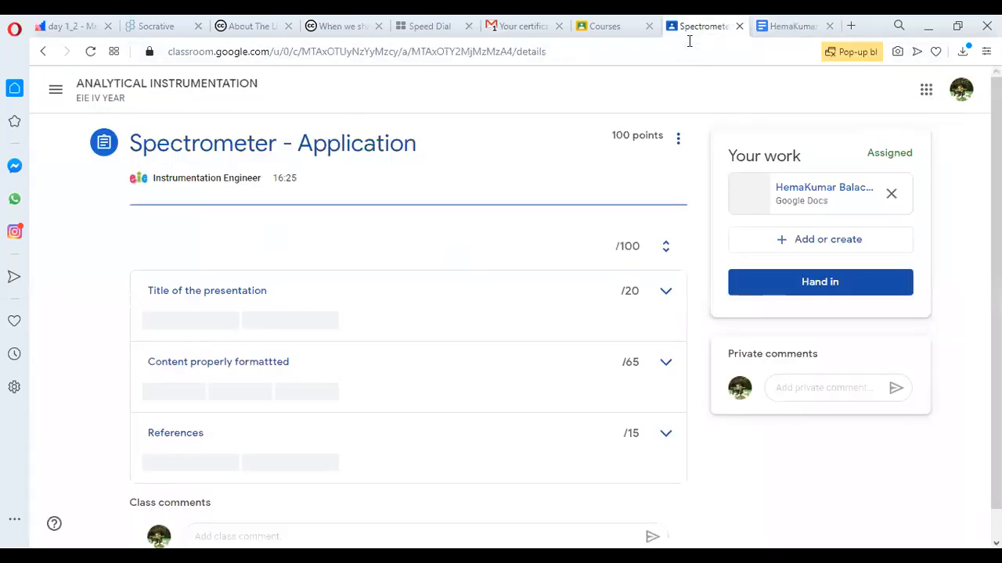
left_click(834, 283)
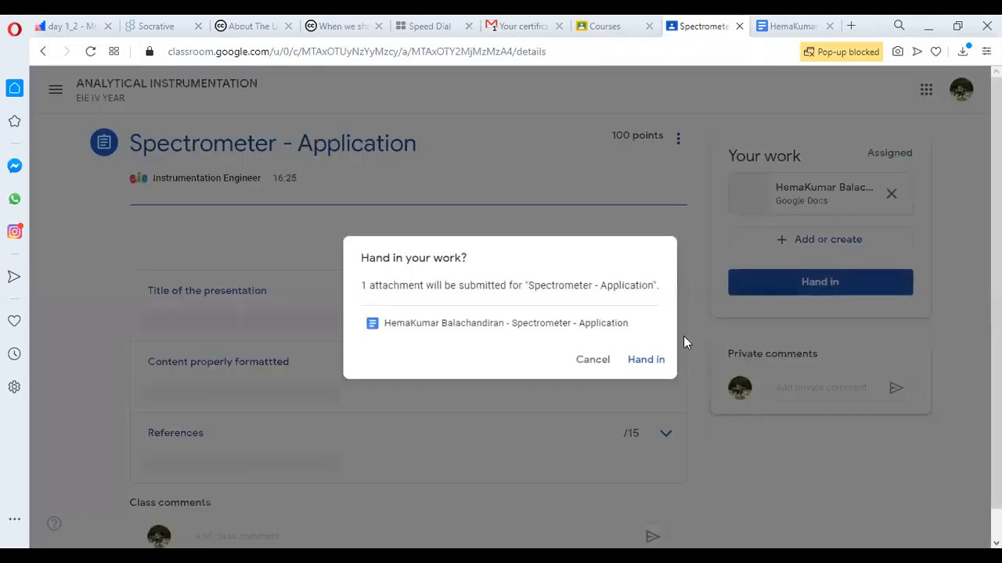
left_click(654, 364)
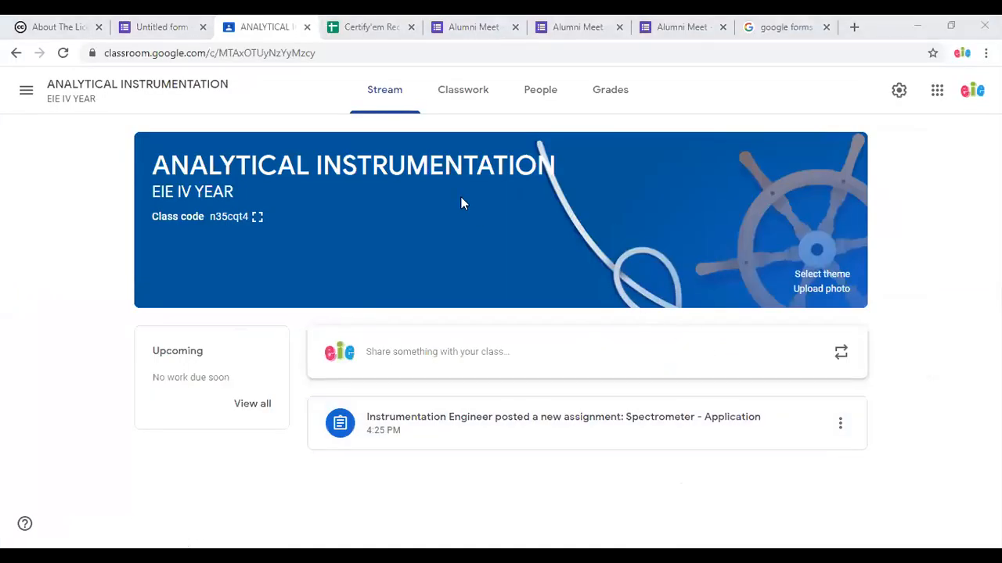
Switch to the teacher's Chrome browser and open the student's turned-in document for Spectrometer - Application from the classwork page
left_click(473, 106)
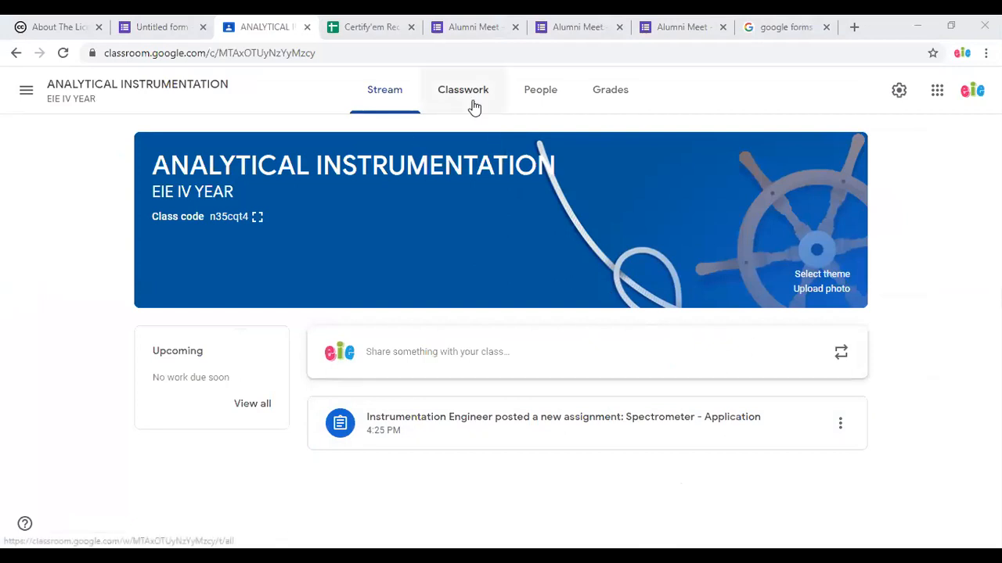
left_click(400, 250)
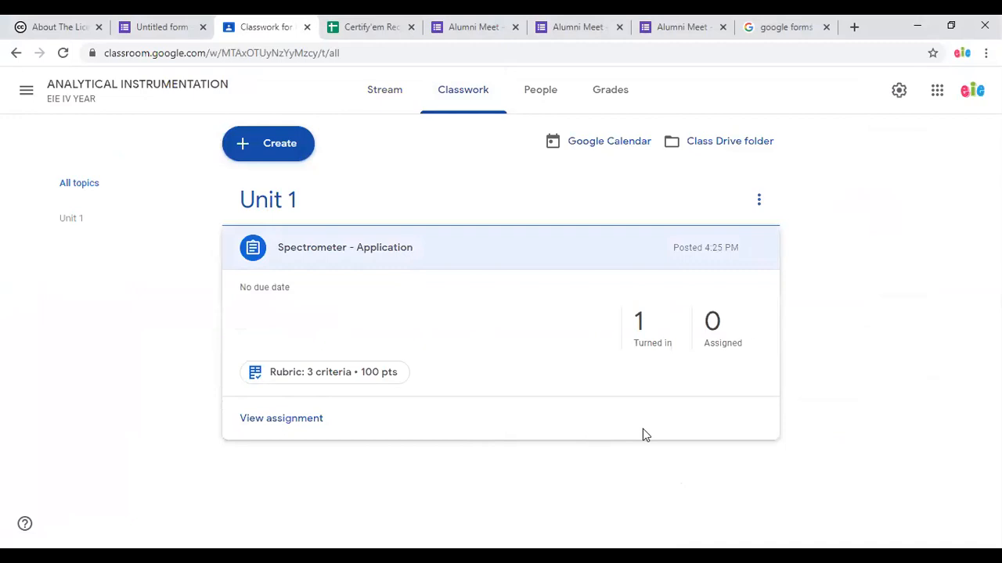
left_click(649, 338)
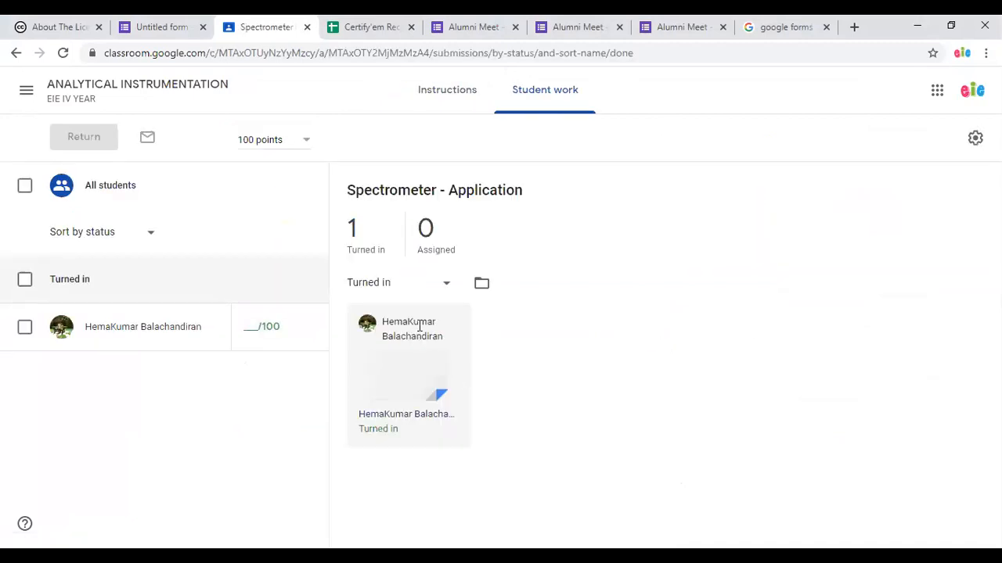
left_click(401, 414)
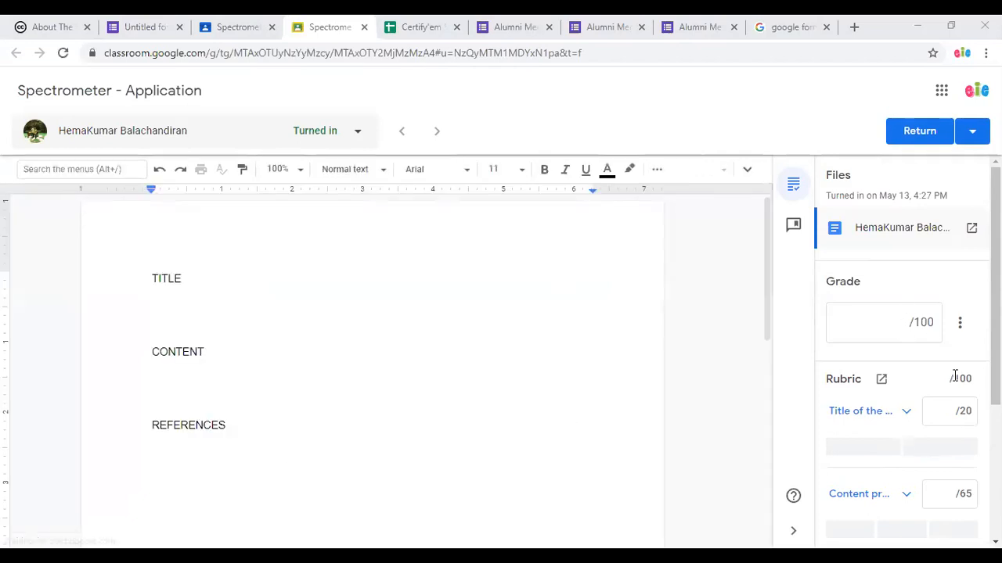
Grade the submission with the rubric: Average (10 pts) for the title, Ok (45 pts) for the content, Average (10 pts) for the references
scroll(947, 391, "down", 1)
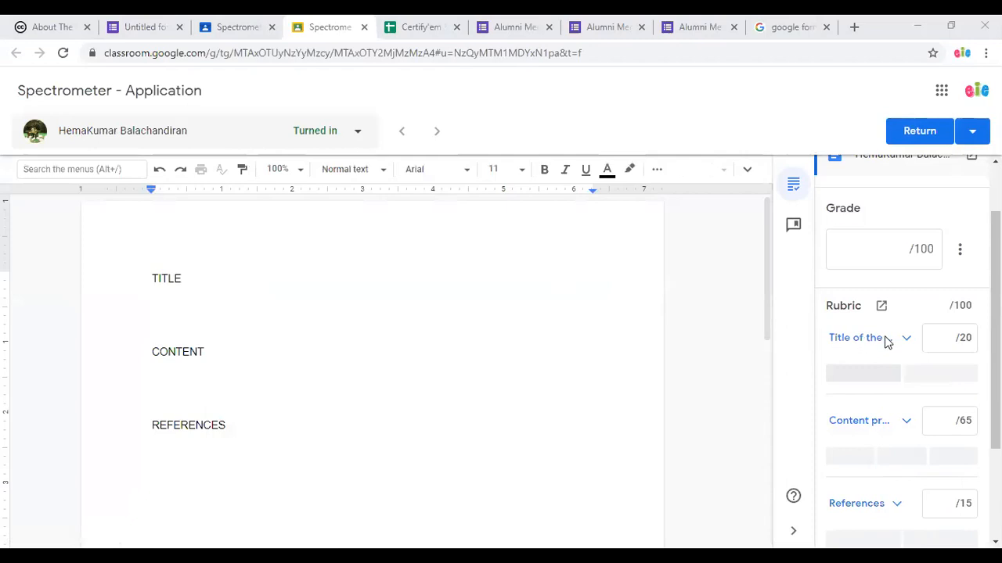
left_click(868, 247)
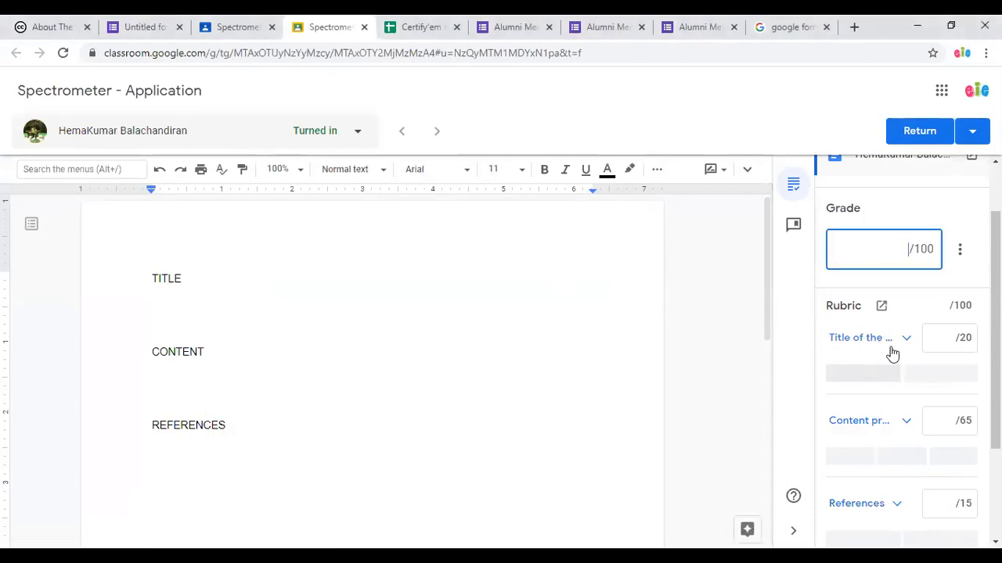
left_click(894, 352)
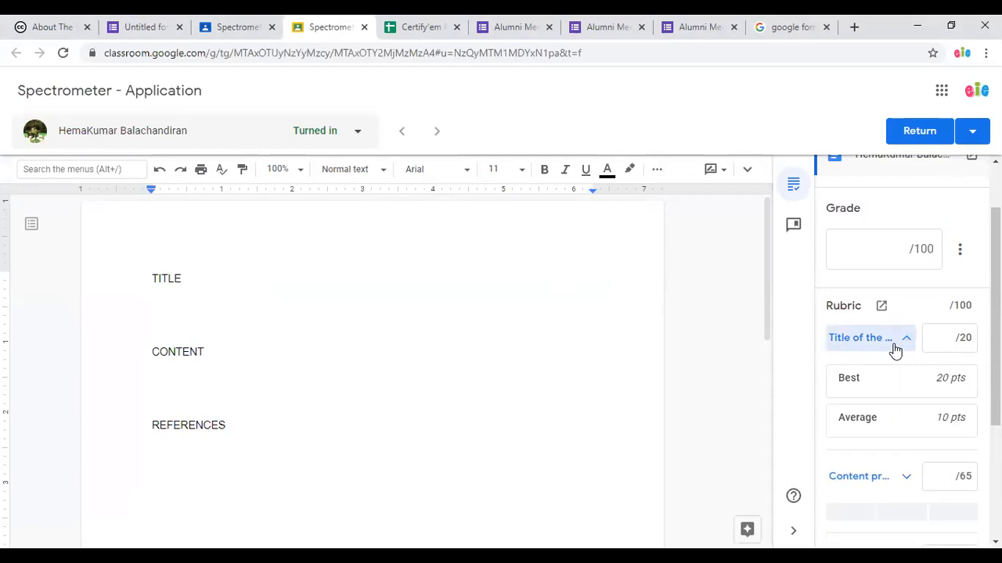
left_click(884, 423)
scroll(885, 454, "down", 3)
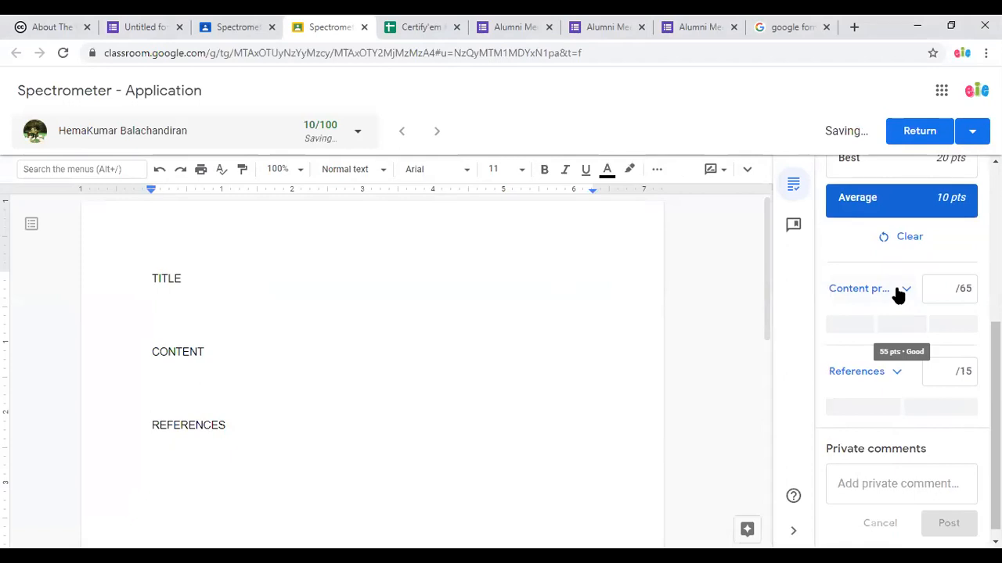
left_click(899, 292)
left_click(888, 326)
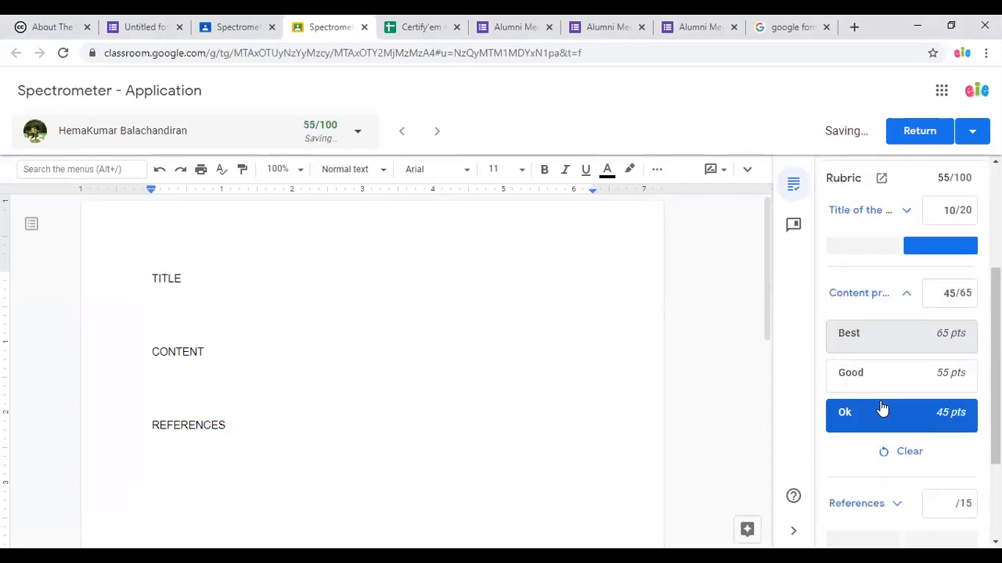
left_click(879, 411)
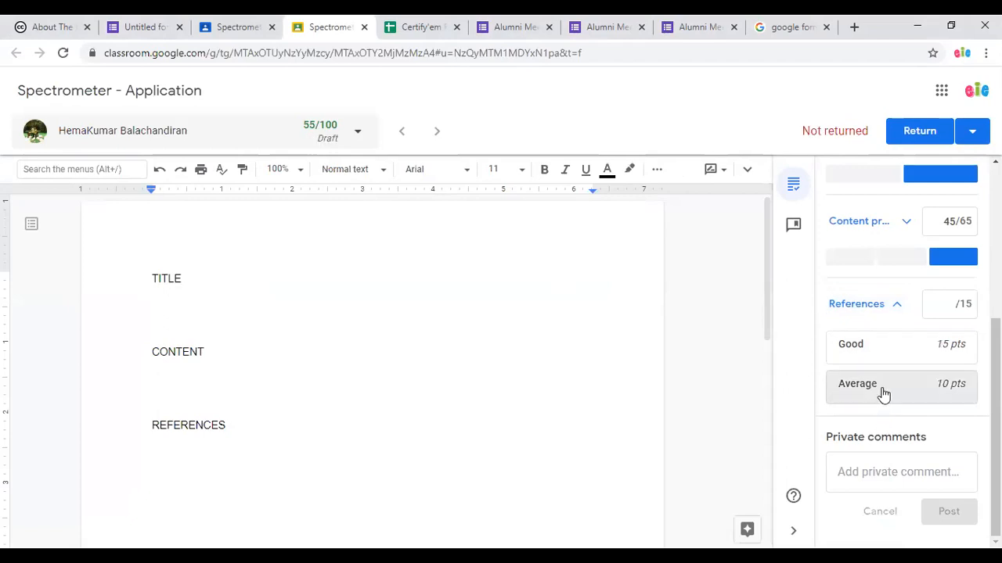
left_click(883, 396)
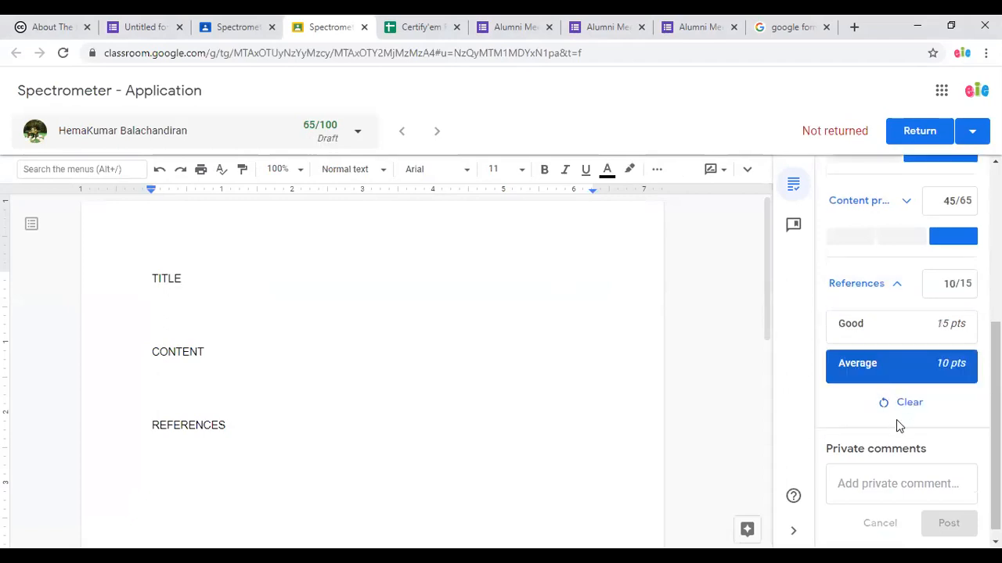
Return the graded Spectrometer - Application submission to the student without a private comment
left_click(920, 469)
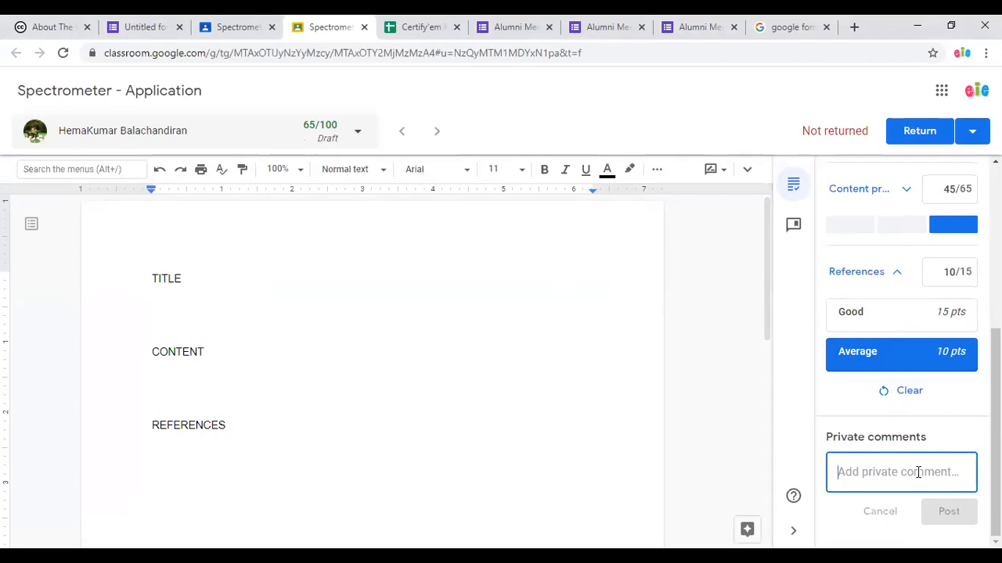
scroll(896, 317, "up", 5)
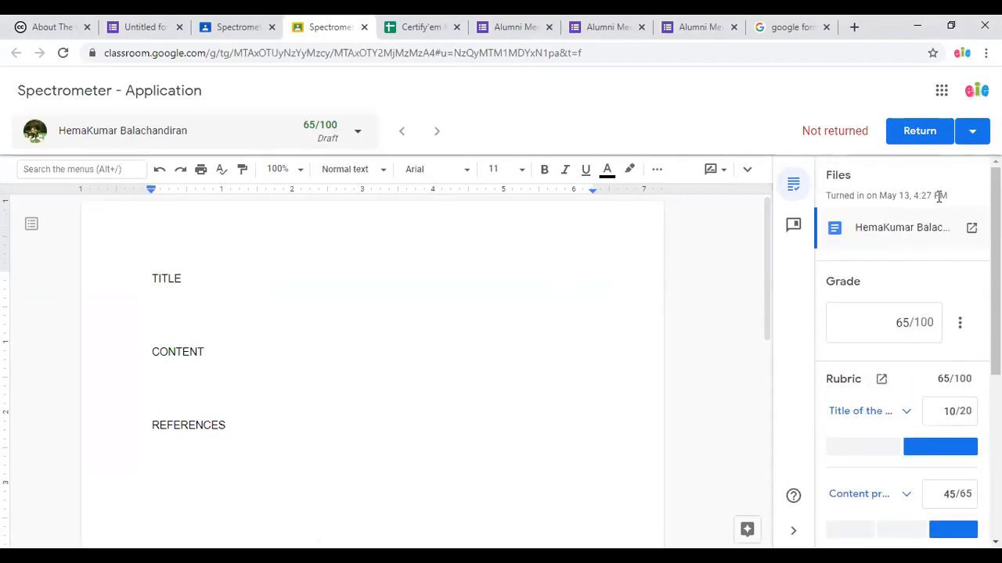
left_click(920, 130)
left_click(614, 364)
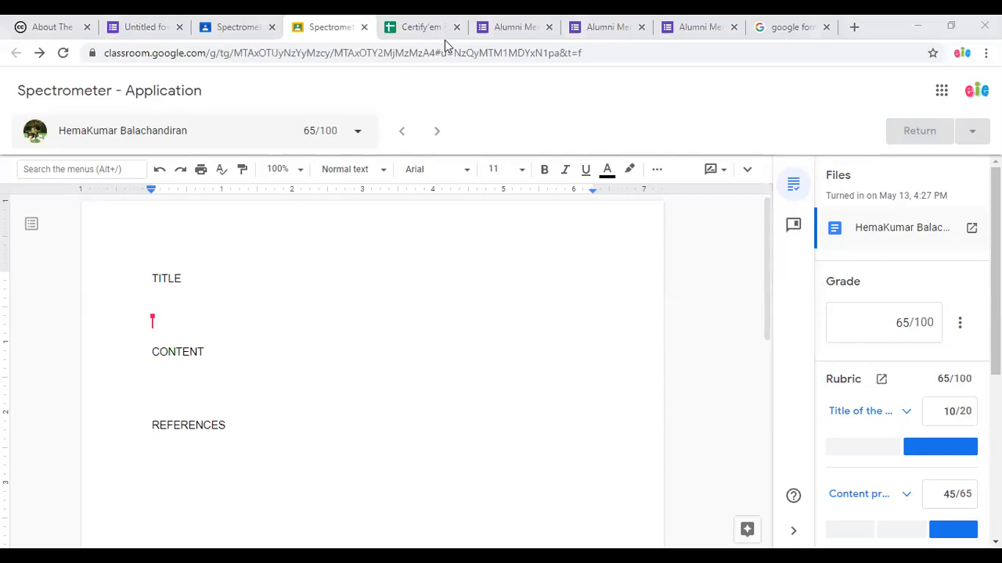
Review the graded assignment's student work and instructions pages in the teacher's account, and go to the classes overview
key("alt+Tab")
left_click(39, 137)
left_click(228, 27)
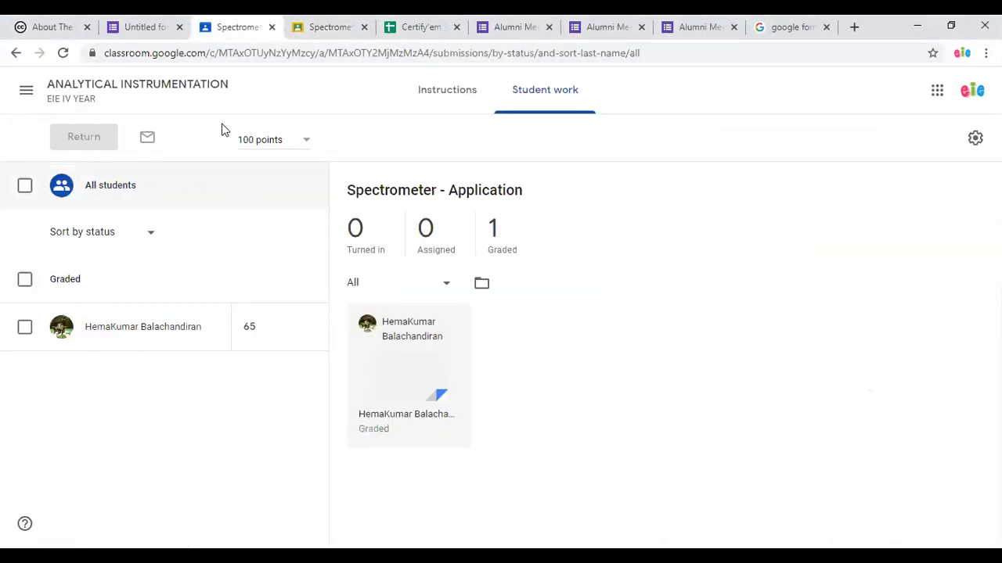
left_click(448, 101)
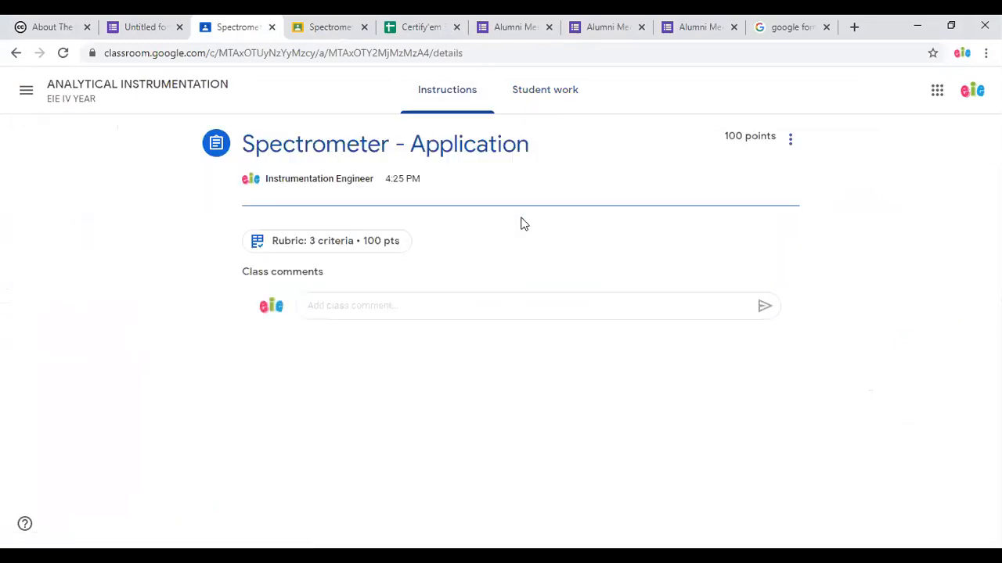
left_click(26, 92)
left_click(72, 100)
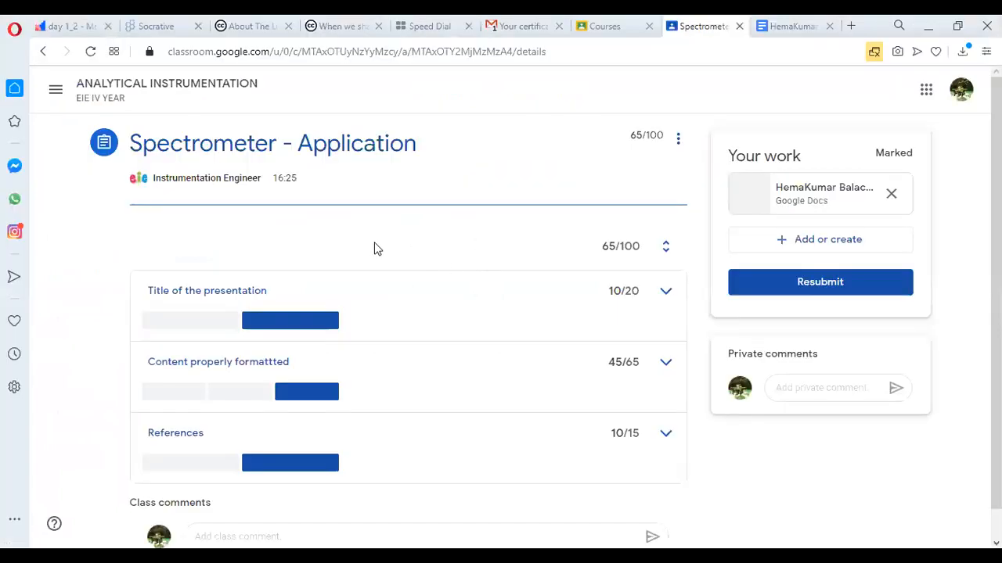
In the Opera browser, open the INSTRUMENTATION AND SENSORS class from the classes overview and look through its stream and classwork
left_click(56, 89)
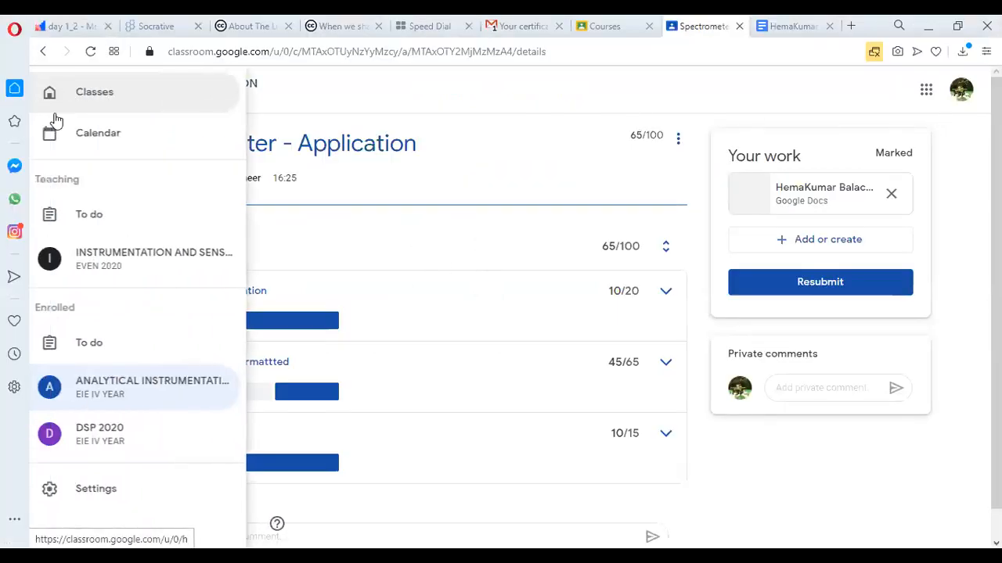
left_click(118, 98)
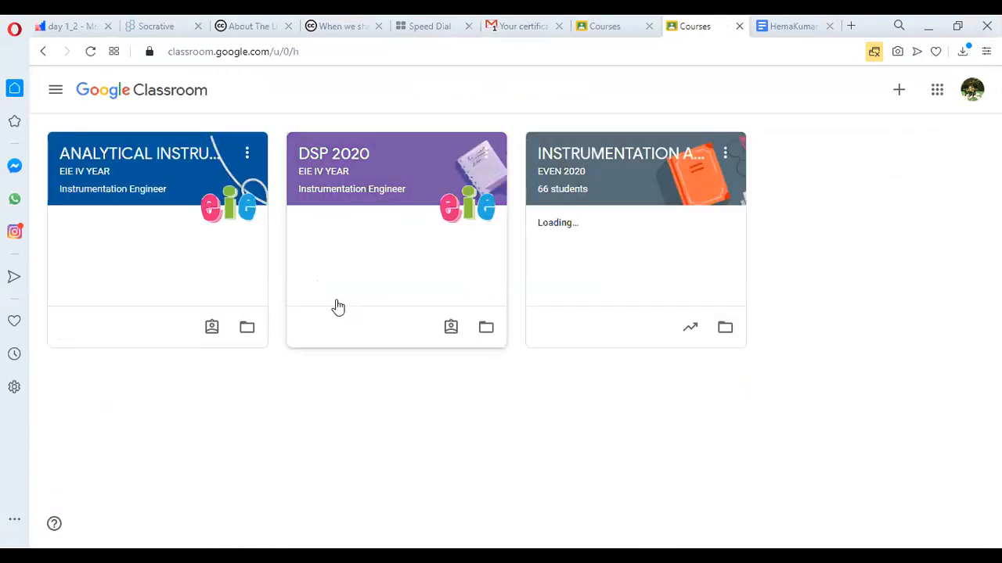
left_click(550, 186)
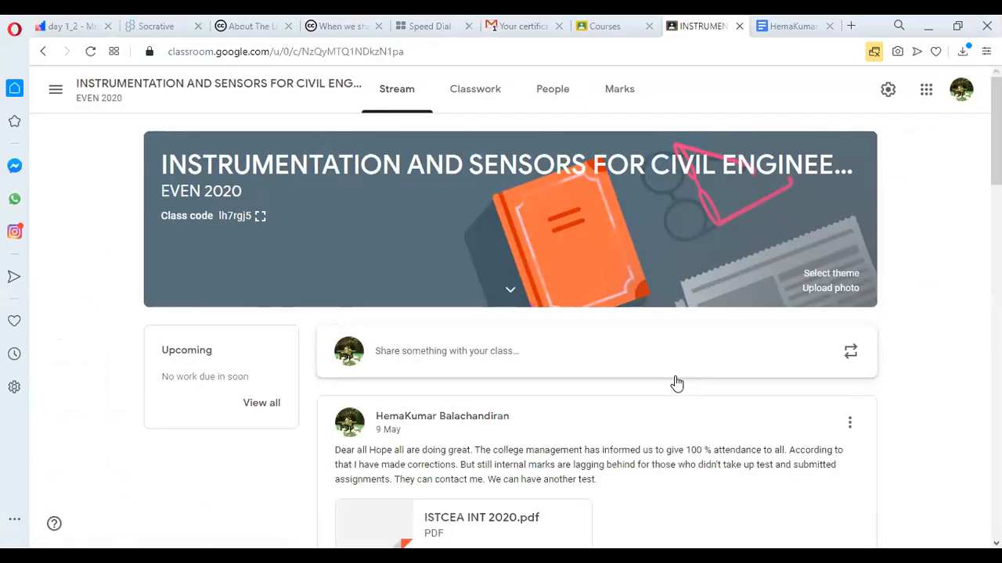
scroll(676, 381, "down", 3)
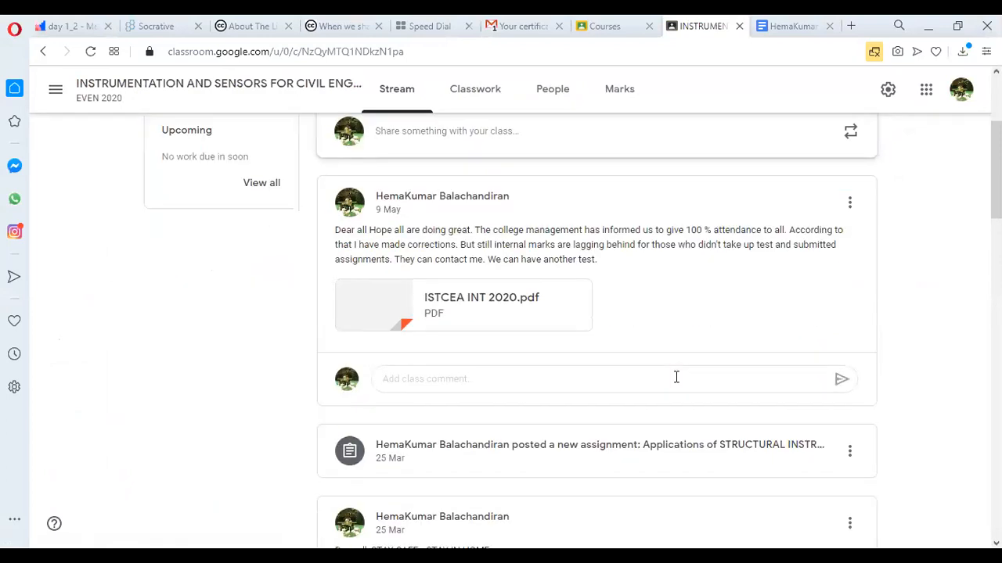
scroll(480, 102, "up", 3)
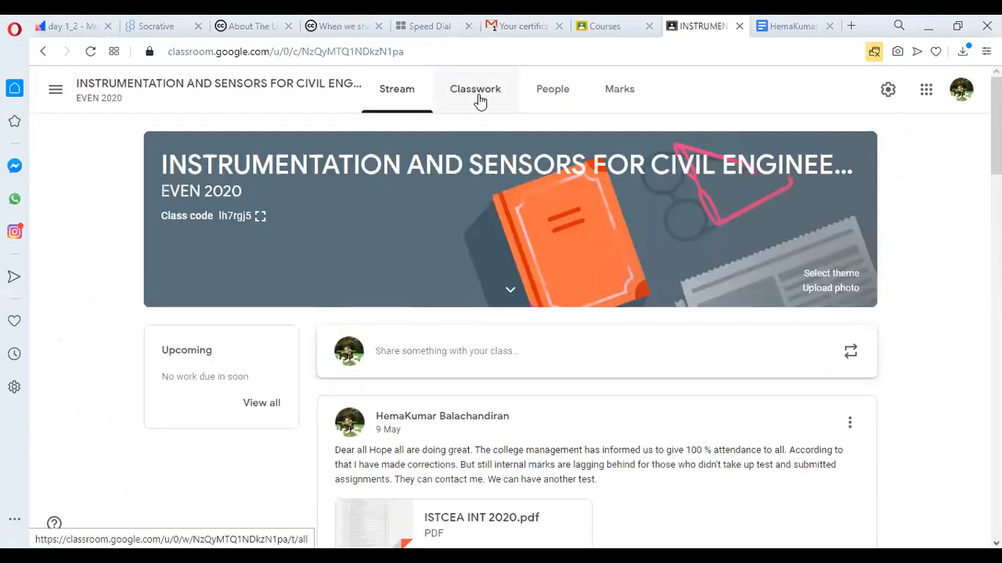
left_click(480, 100)
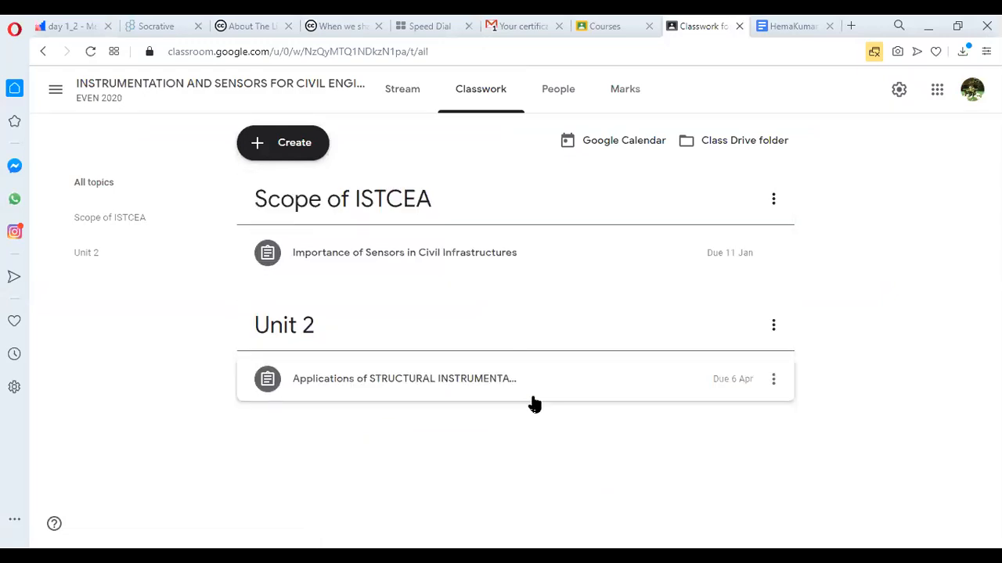
Select all students in the INSTRUMENTATION AND SENSORS class and start an email addressed to them
left_click(565, 108)
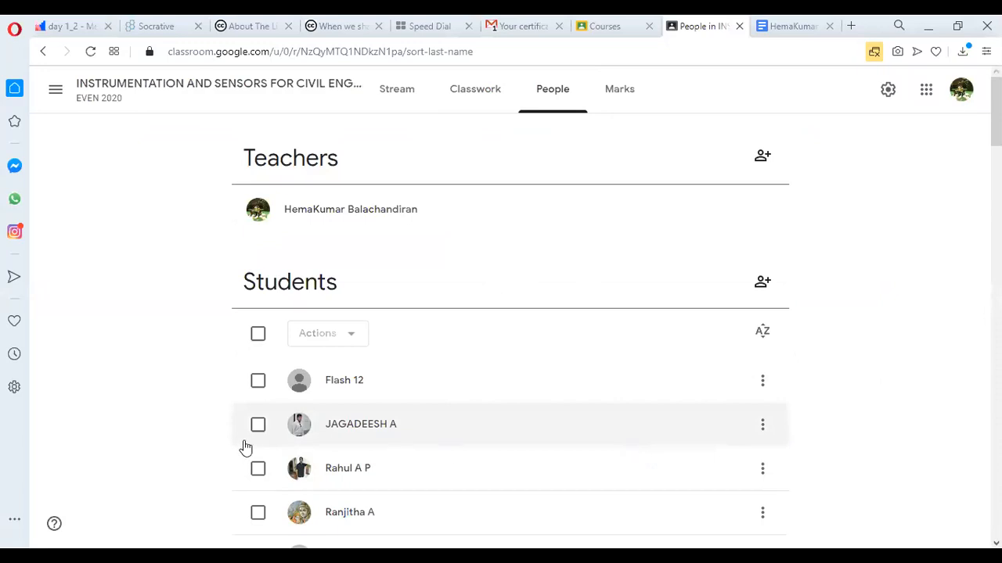
left_click(257, 335)
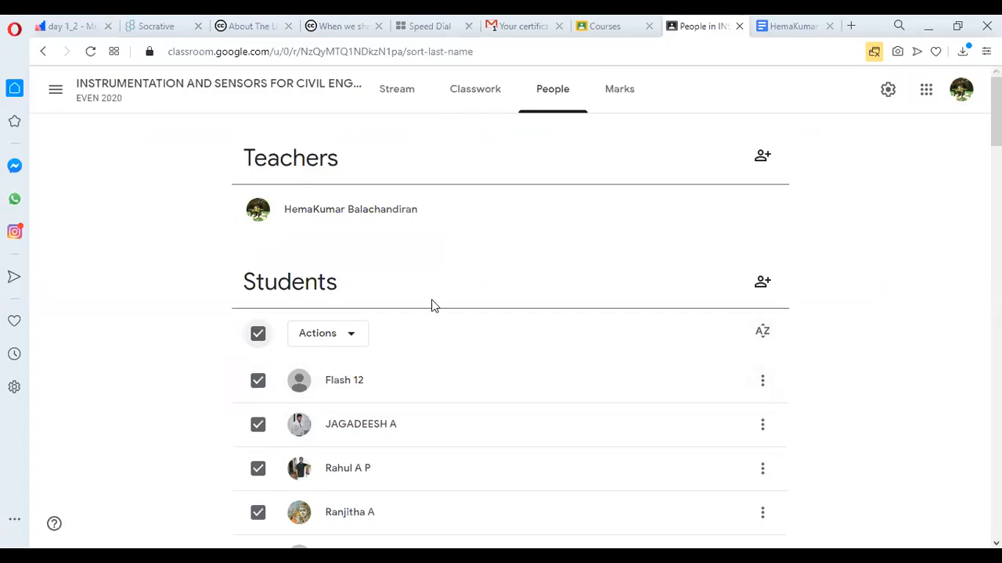
left_click(353, 335)
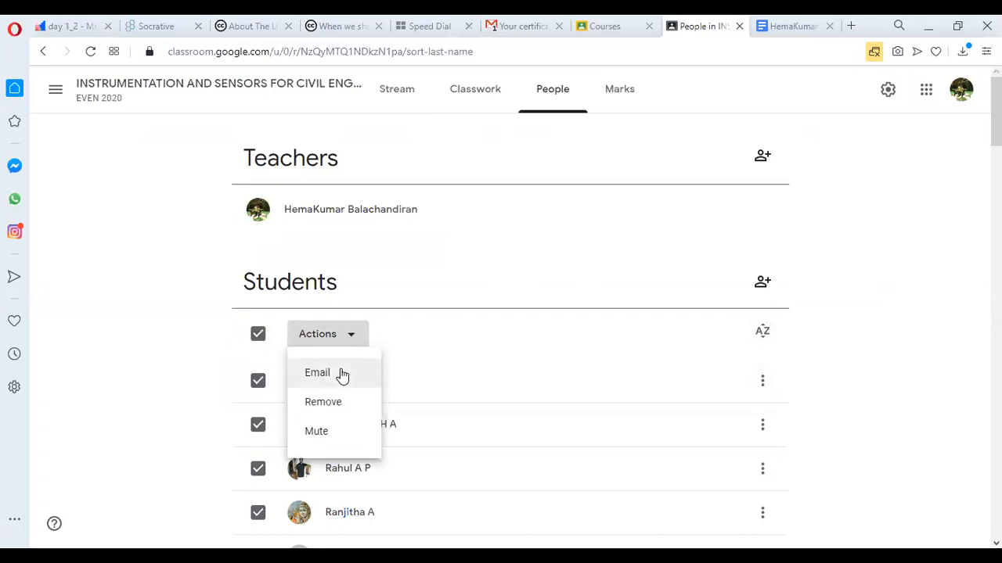
left_click(341, 376)
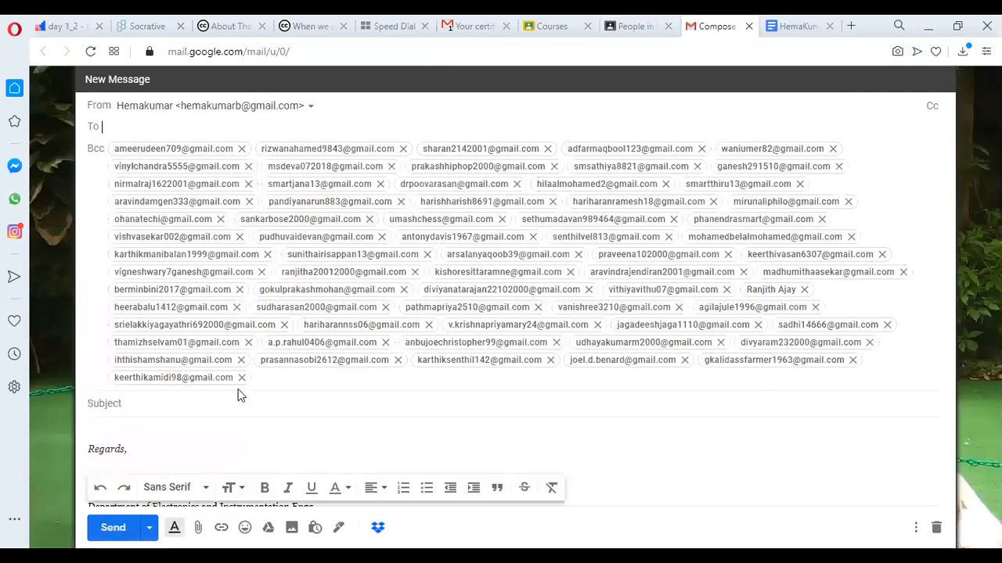
left_click(173, 422)
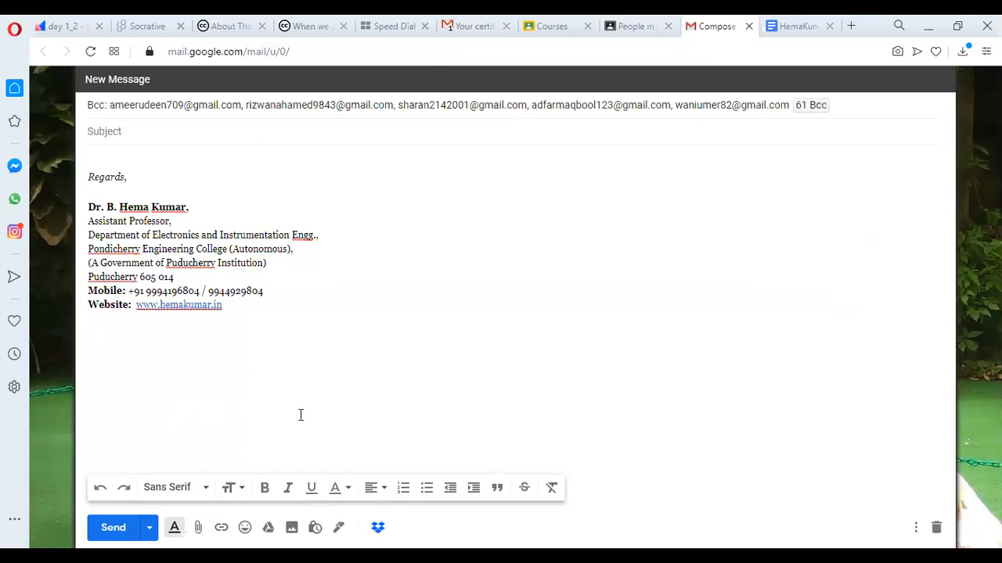
Expand the email's Bcc recipient list, and open the Importance of Sensors in Civil Infrastructures assignment details in the class's classwork
left_click(255, 108)
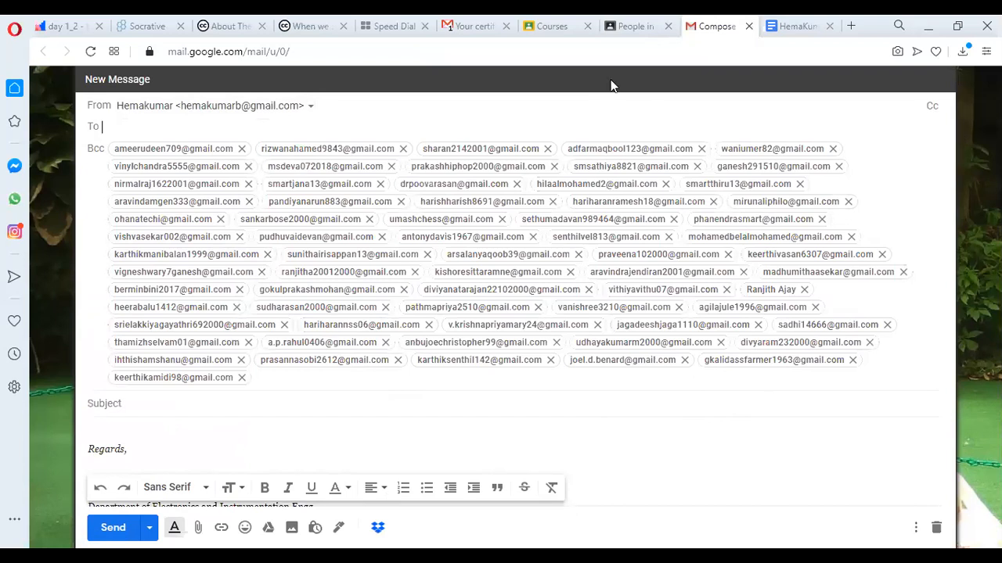
left_click(640, 25)
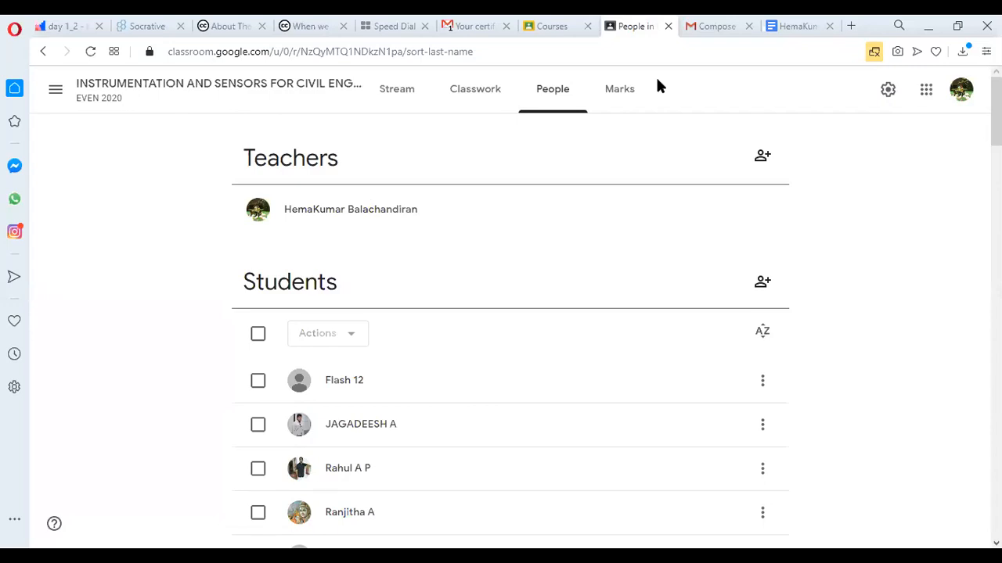
left_click(470, 89)
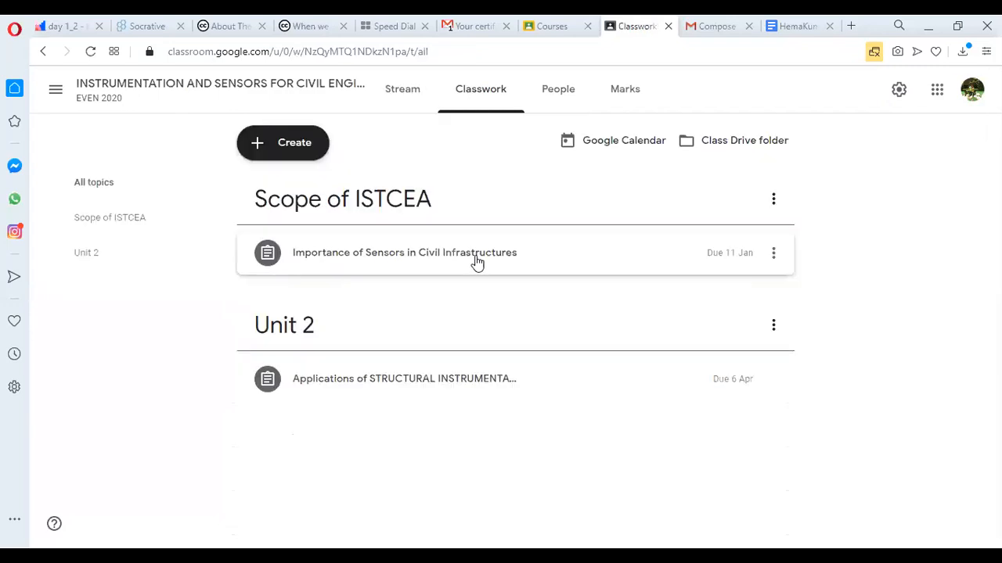
left_click(772, 255)
left_click(404, 259)
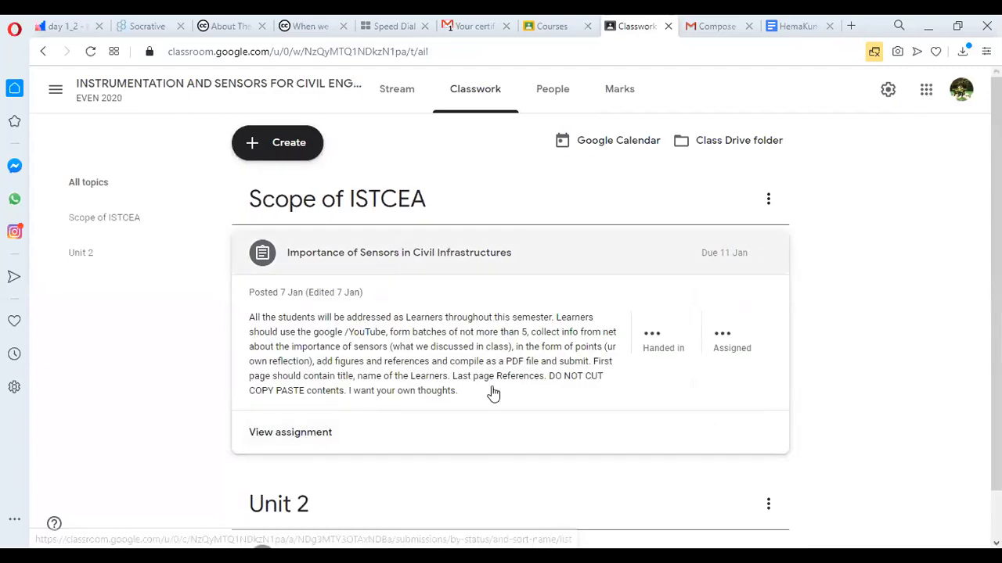
Examine the Unit 2 topic and the full rubric of its Applications of STRUCTURAL INSTRUMENTATION assignment, and close the rubric
left_click(326, 470)
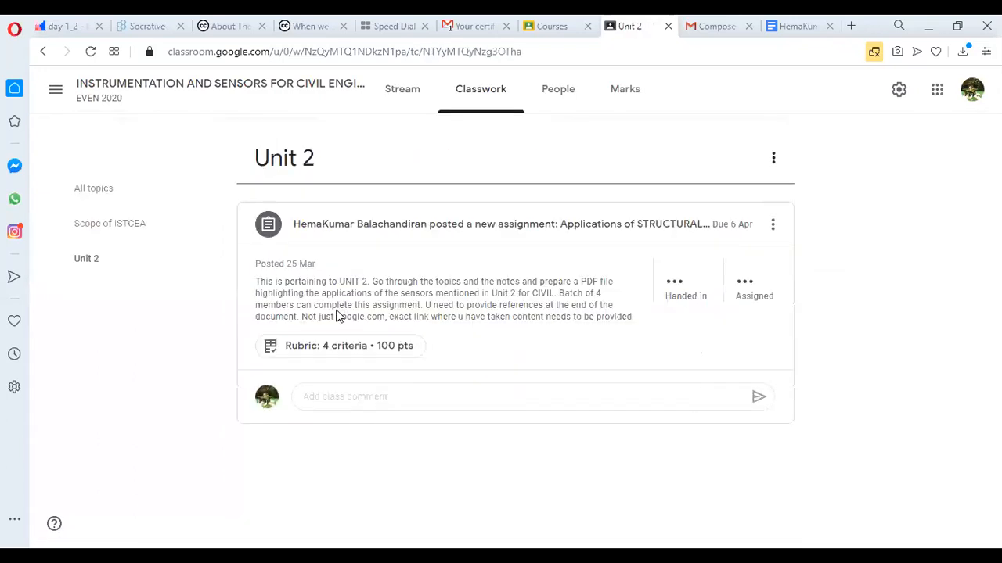
left_click(338, 366)
scroll(257, 292, "down", 5)
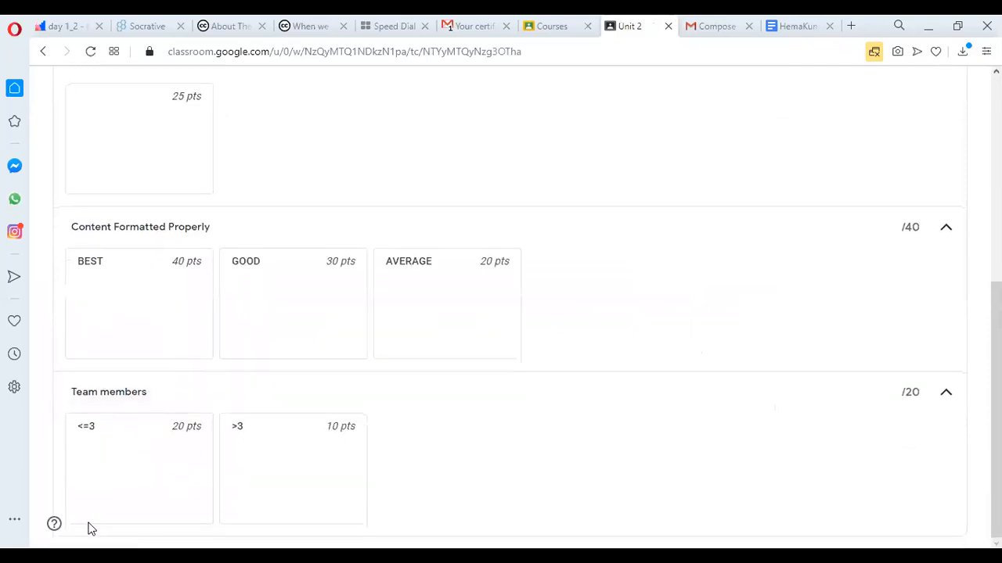
scroll(525, 378, "up", 5)
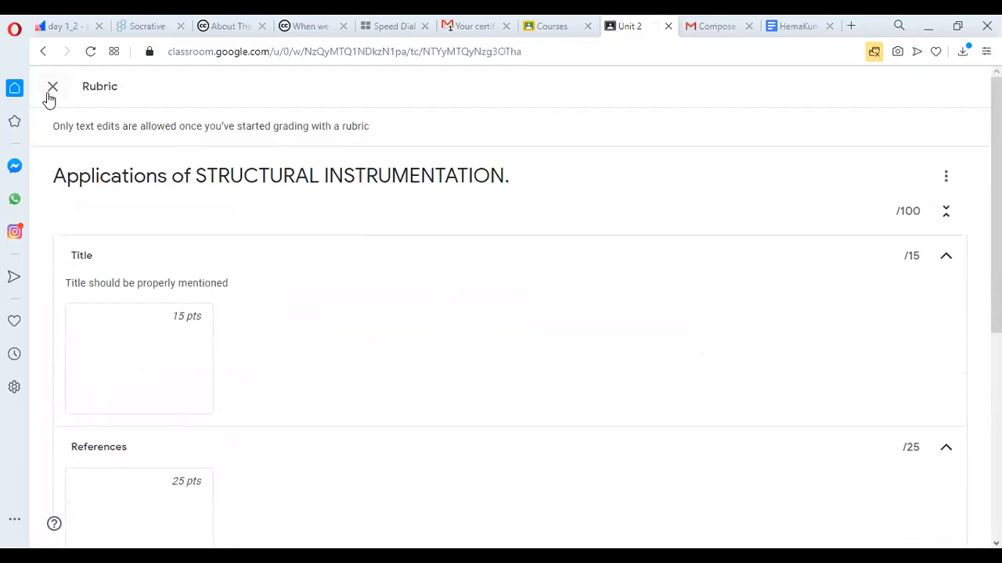
left_click(52, 87)
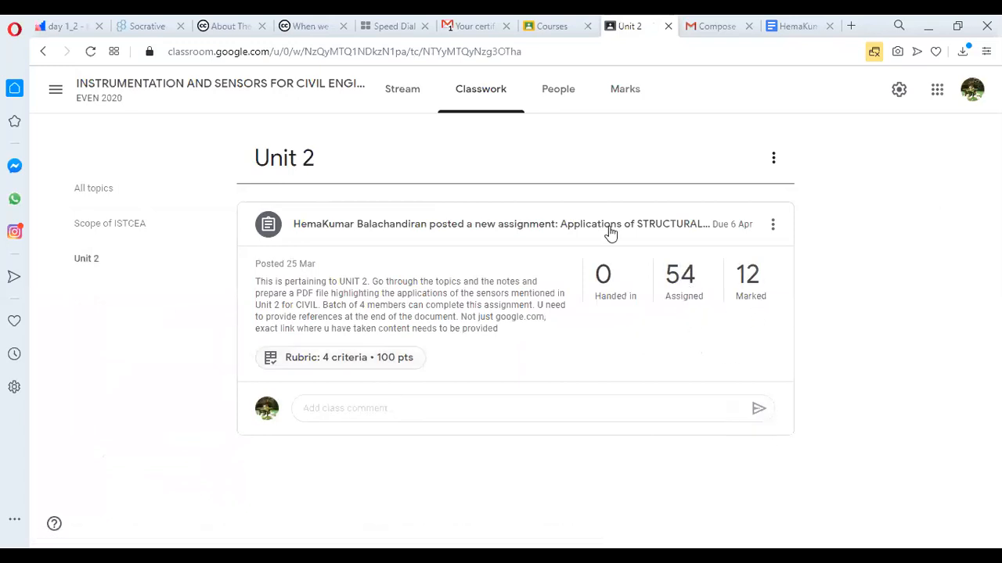
Look through the students' marks for both assignments in the INSTRUMENTATION AND SENSORS class
left_click(624, 89)
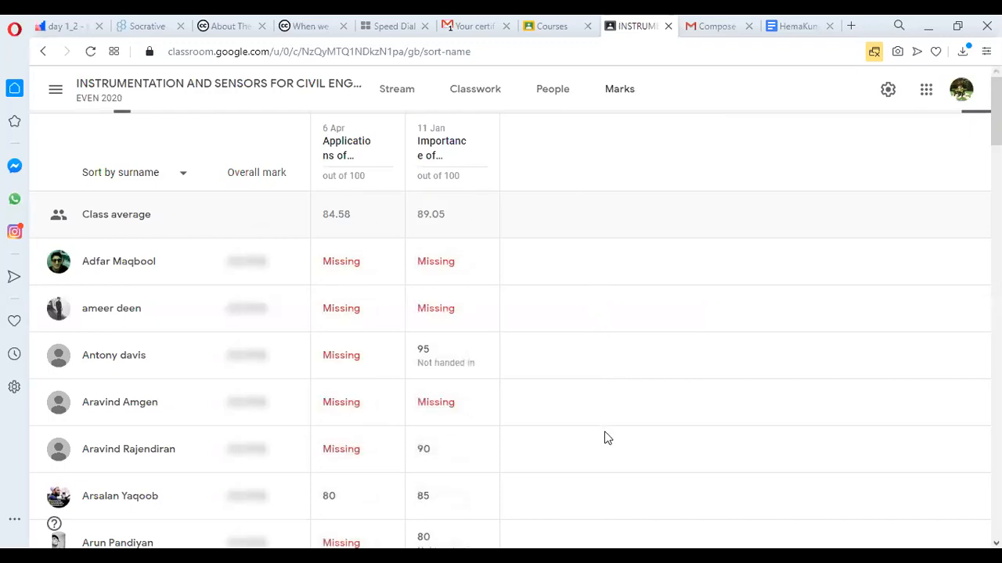
scroll(464, 409, "down", 4)
scroll(464, 410, "down", 9)
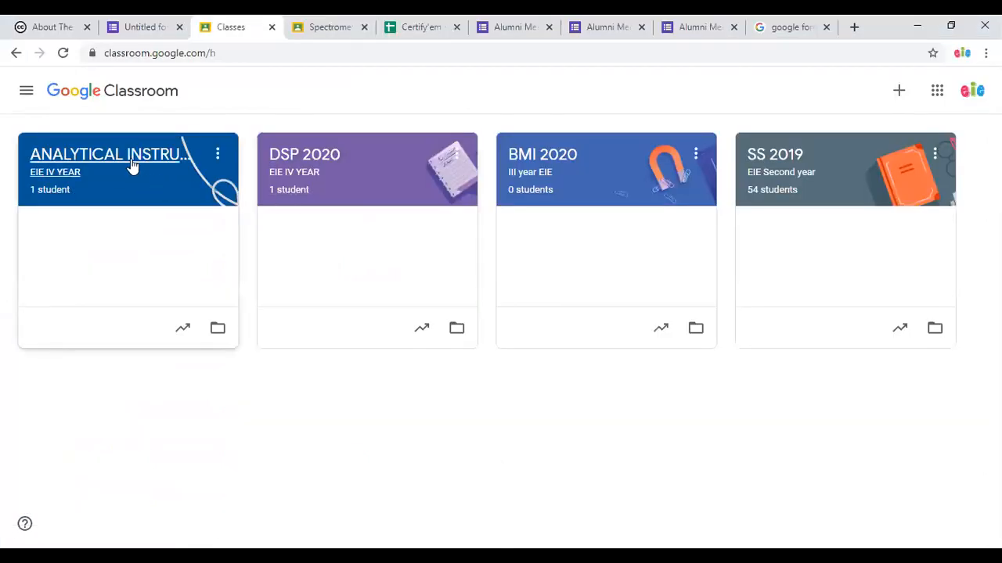
Switch to the teacher's account in Chrome and view the ANALYTICAL INSTRUMENTATION class's grades, dismissing the grading introduction tips
left_click(131, 163)
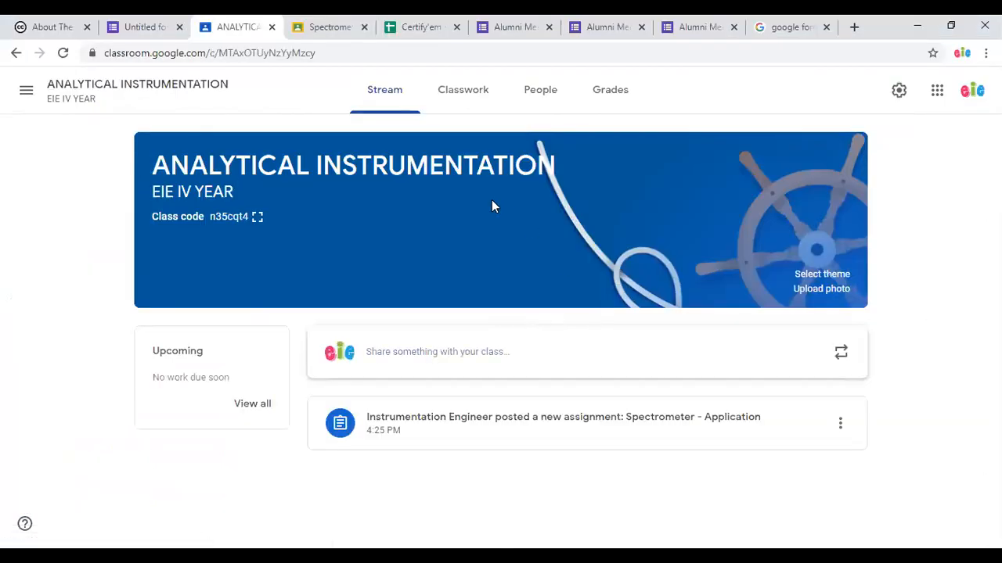
left_click(617, 97)
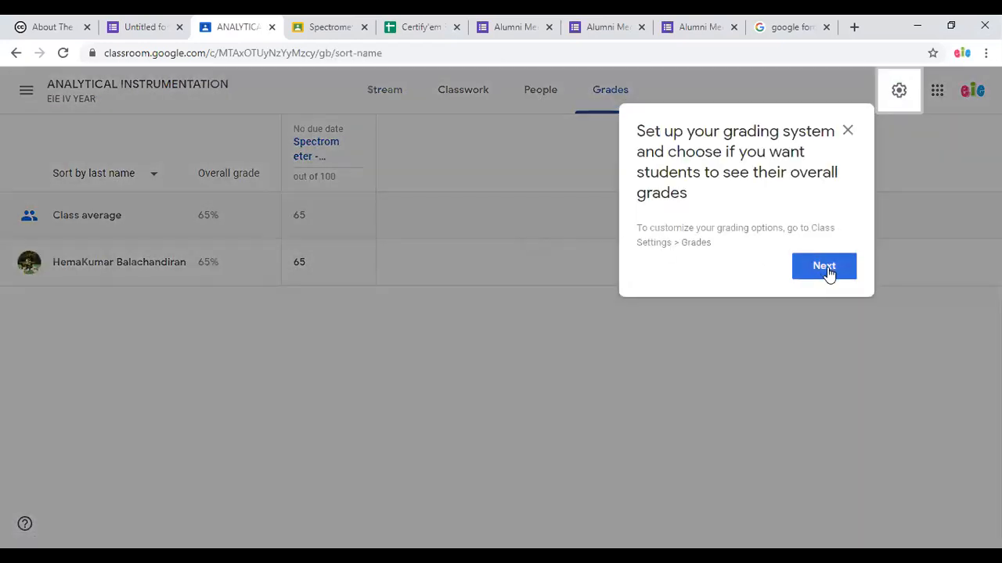
left_click(824, 267)
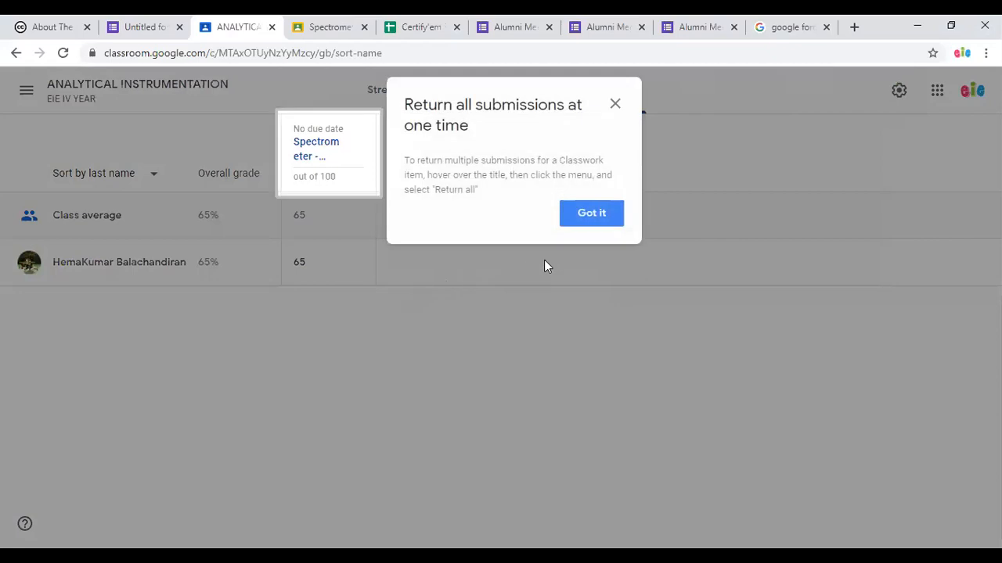
left_click(608, 216)
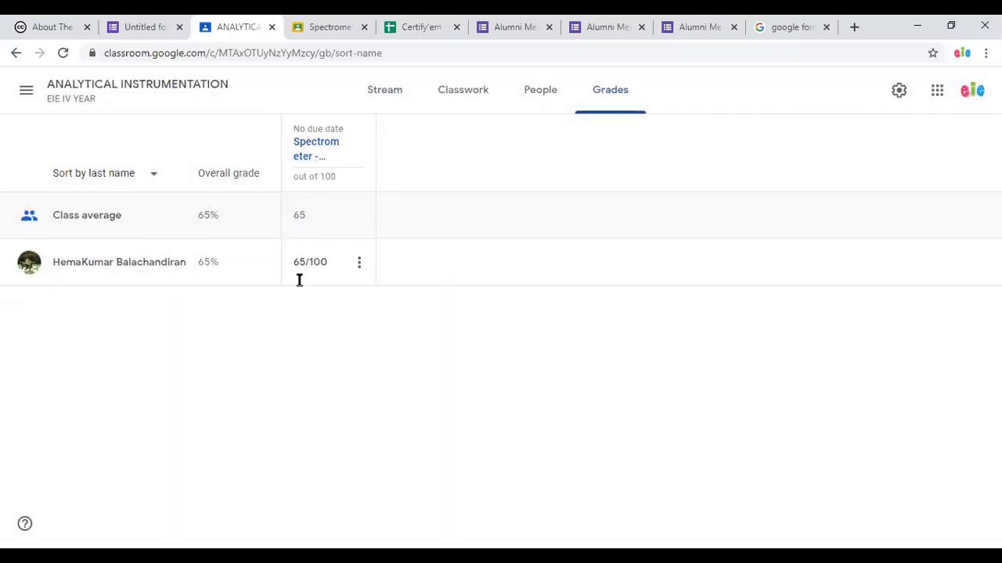
left_click(411, 98)
left_click(485, 98)
left_click(552, 100)
left_click(583, 106)
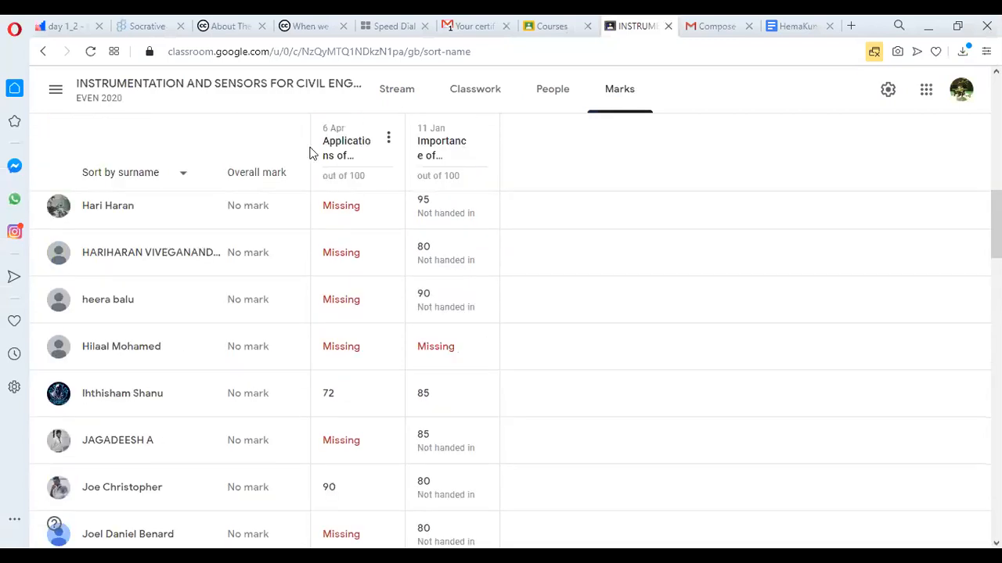
Back in Opera, go to the classes overview and copy the INSTRUMENTATION AND SENSORS FOR CIVIL ENGINEERS class with the section set to ODD 2020
scroll(309, 153, "up", 4)
left_click(54, 89)
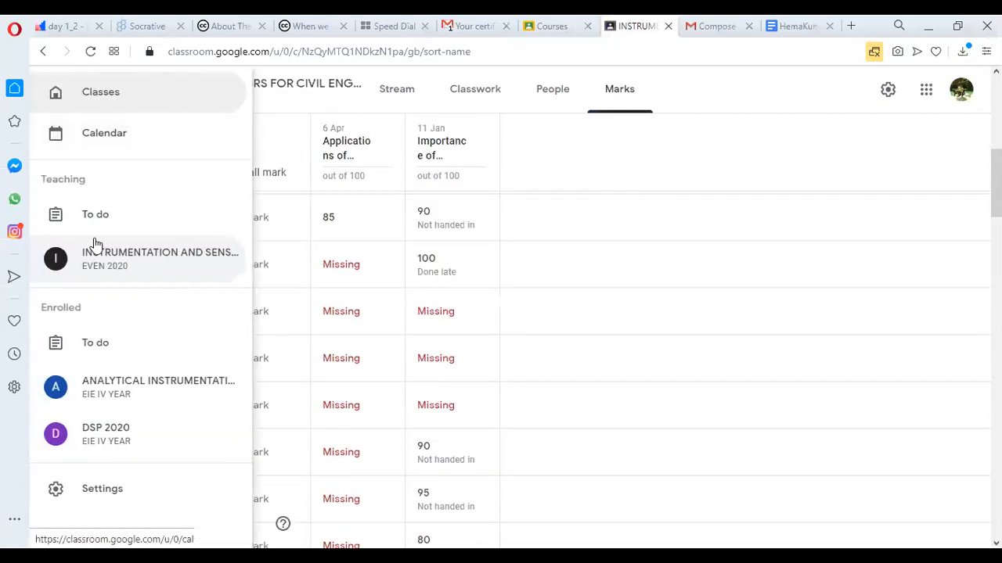
left_click(127, 94)
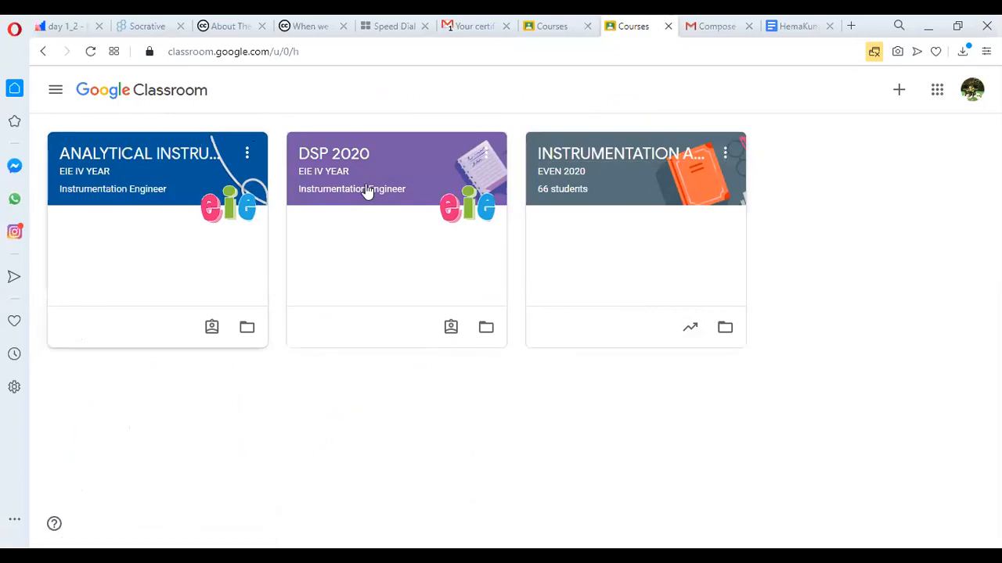
left_click(726, 154)
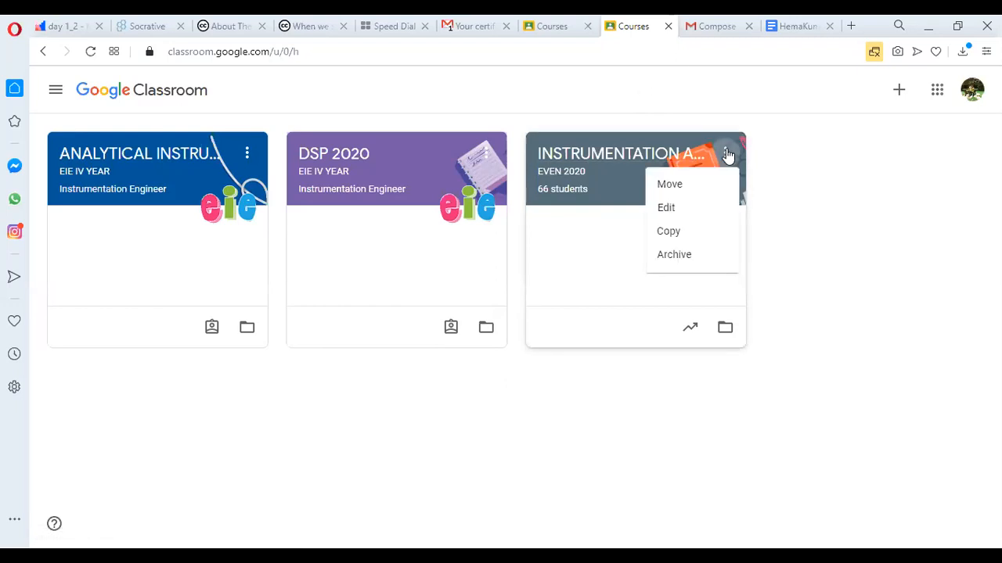
left_click(690, 233)
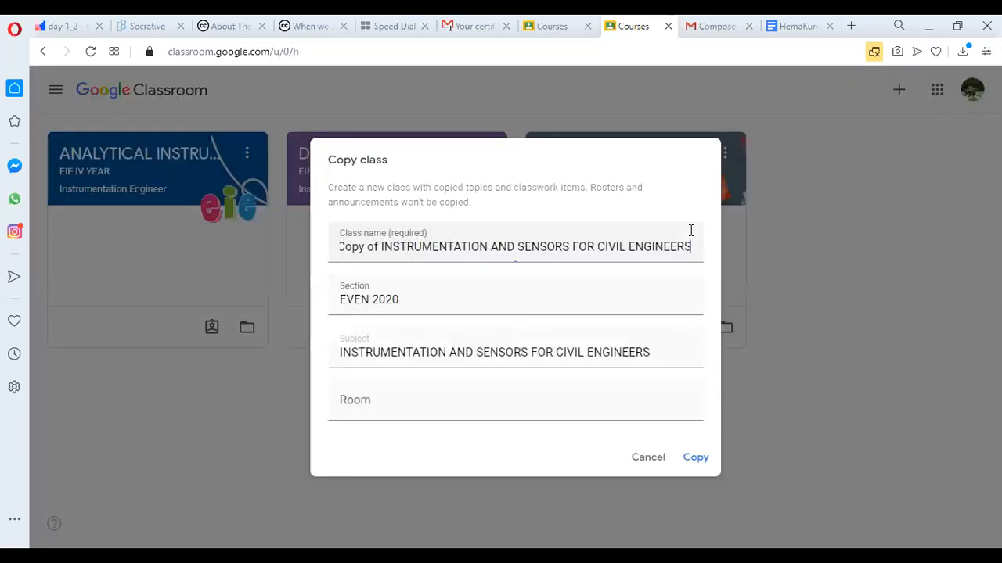
left_click_drag(328, 187, 466, 201)
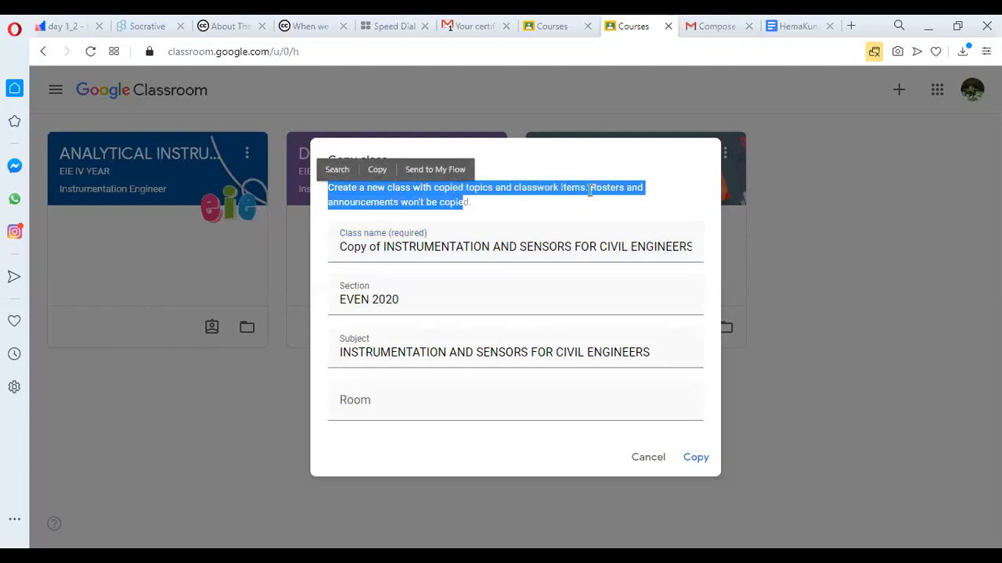
left_click(462, 205)
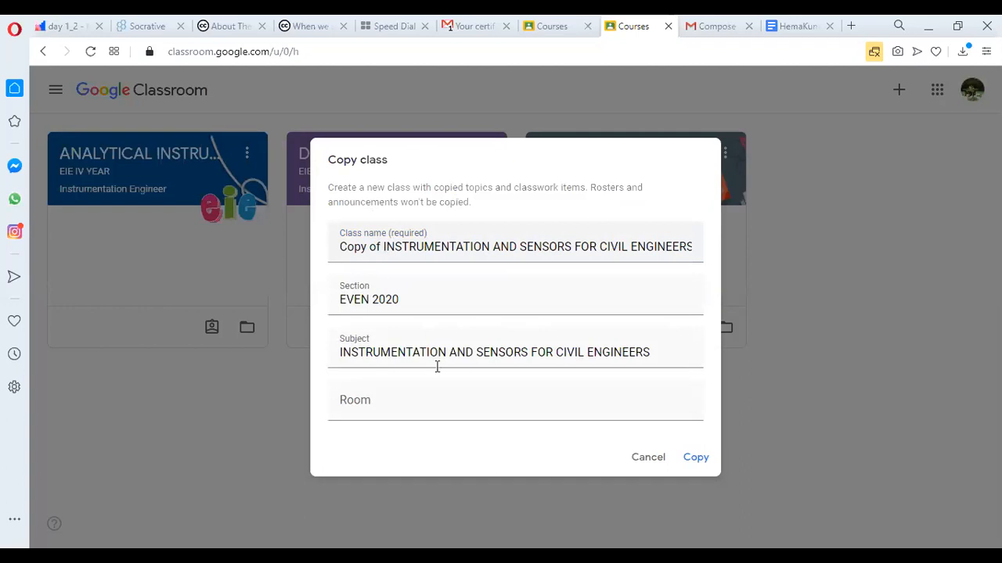
left_click(410, 300)
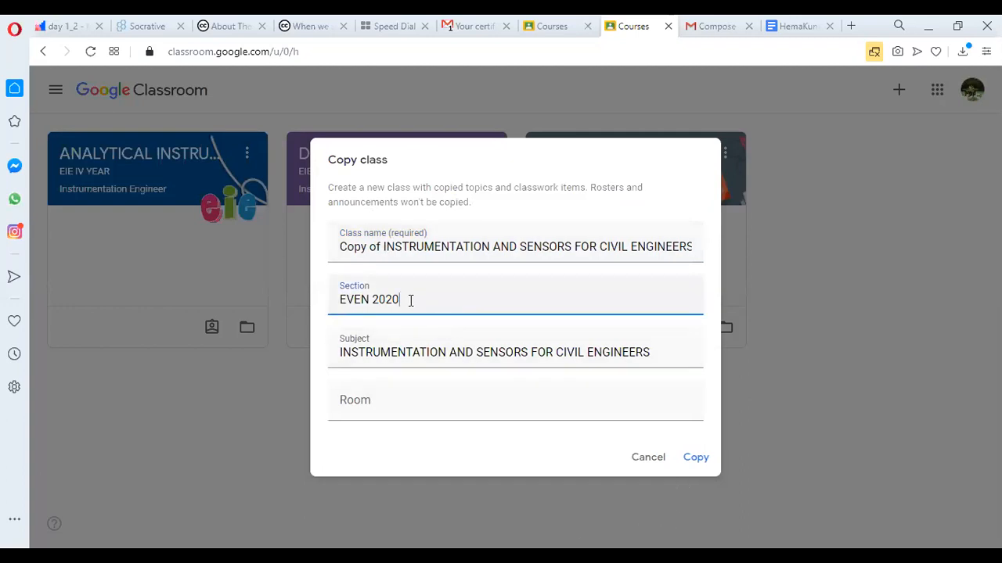
left_click_drag(370, 299, 262, 275)
type("ODD")
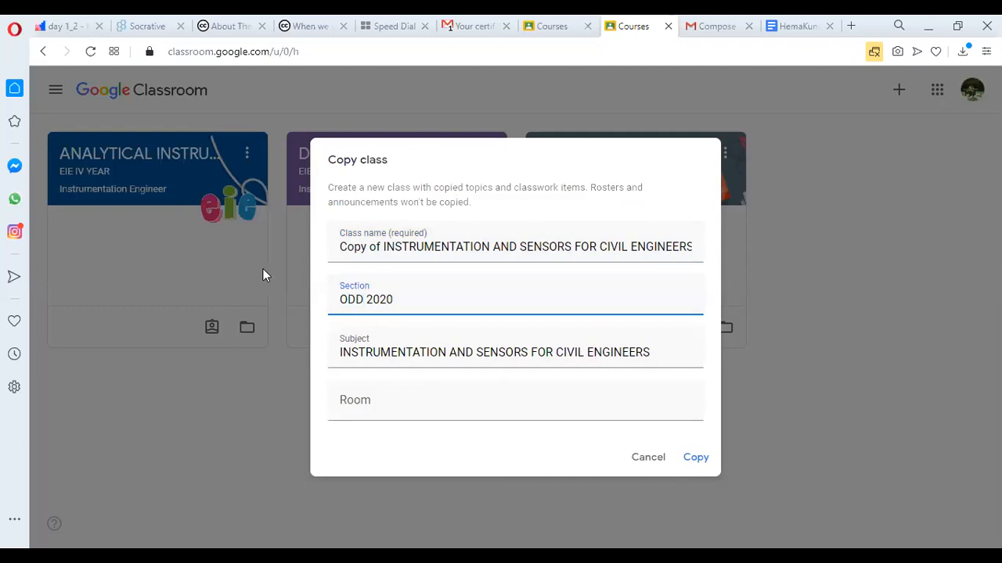
left_click(691, 459)
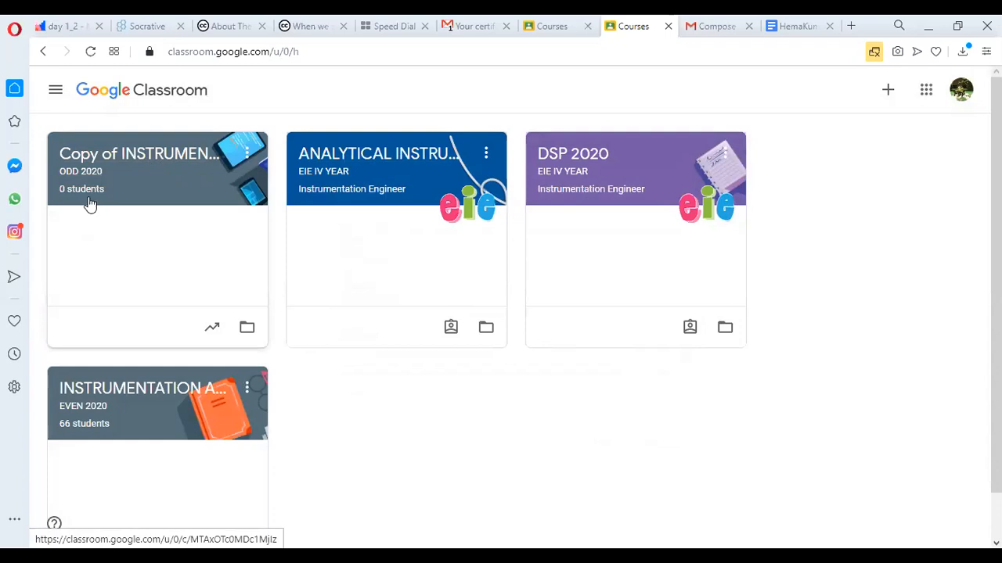
Open the copied class's classwork and view its draft Importance of Sensors in Civil Infrastructures assignment, closing it without assigning
left_click(130, 162)
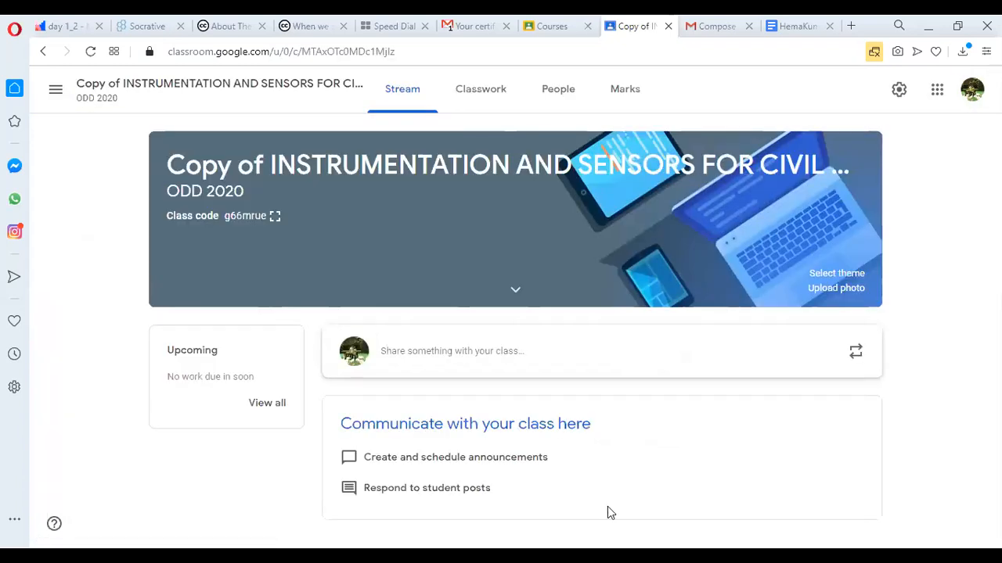
left_click(505, 103)
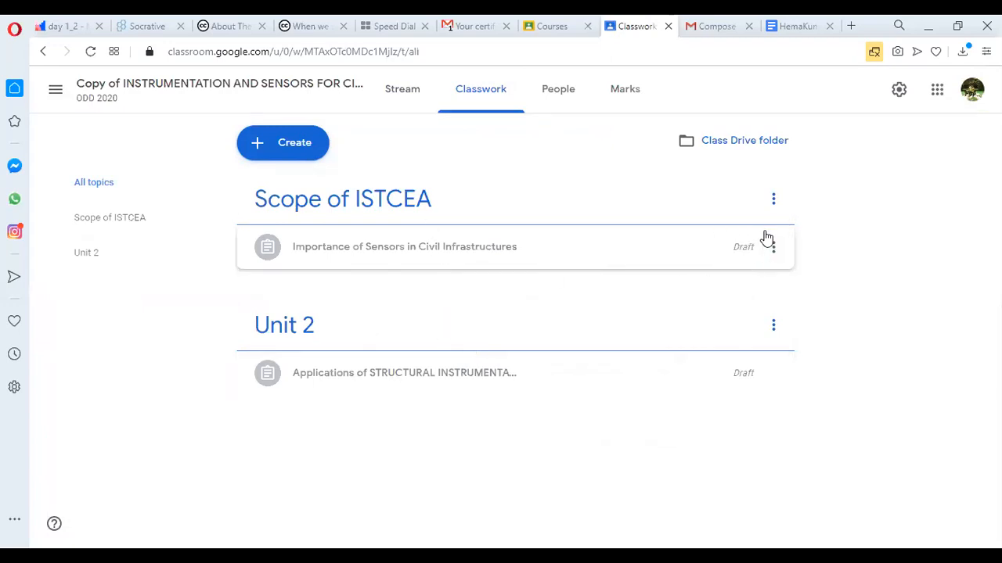
left_click(773, 249)
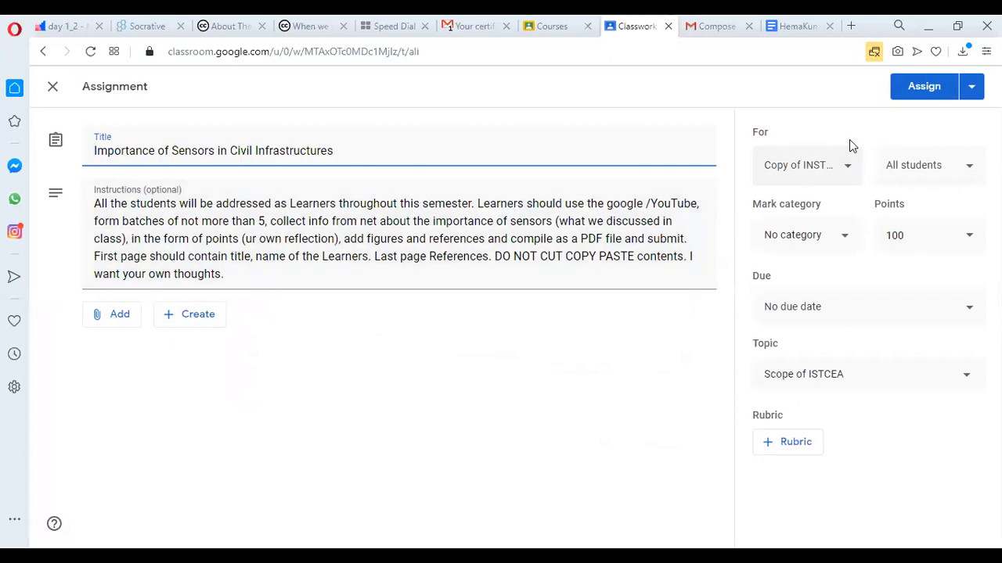
left_click(54, 90)
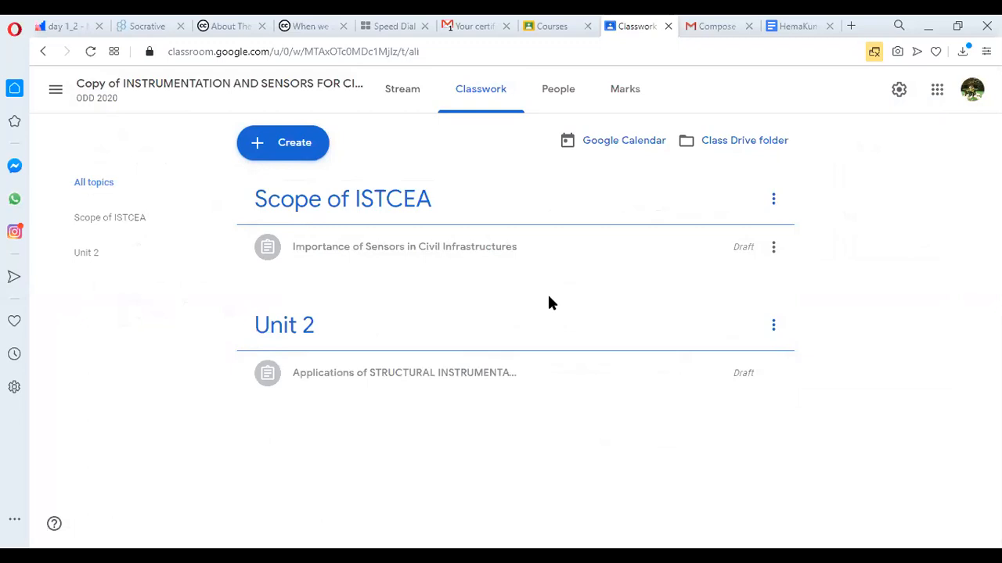
Start a quiz assignment to view its attached Blank Quiz form and the attachment options, and close it without assigning
left_click(286, 157)
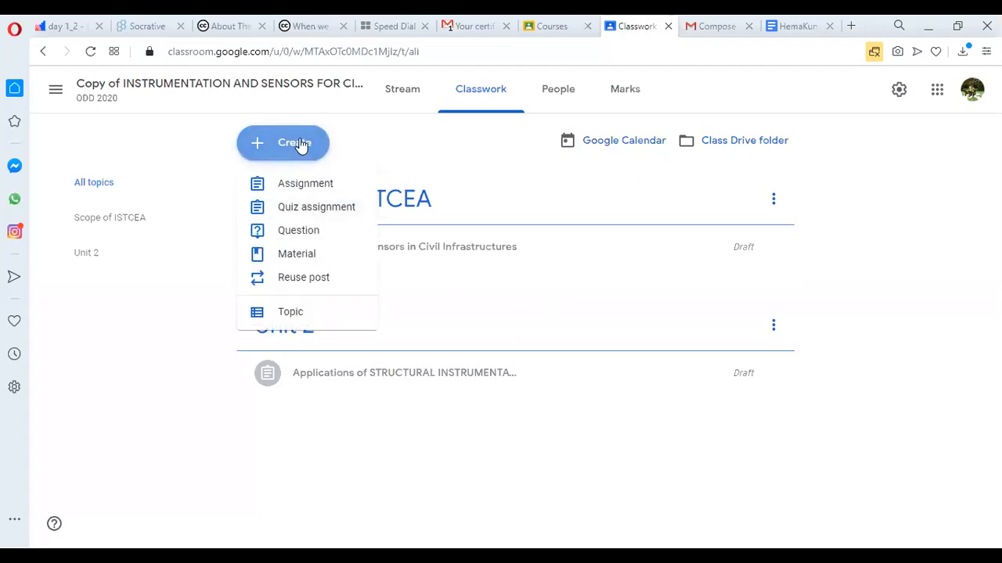
left_click(301, 210)
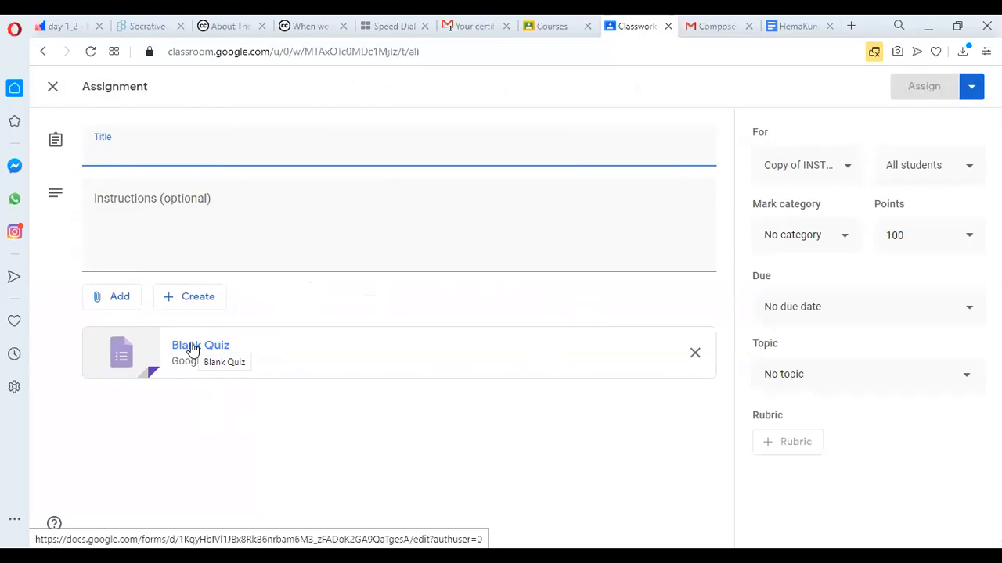
left_click(193, 348)
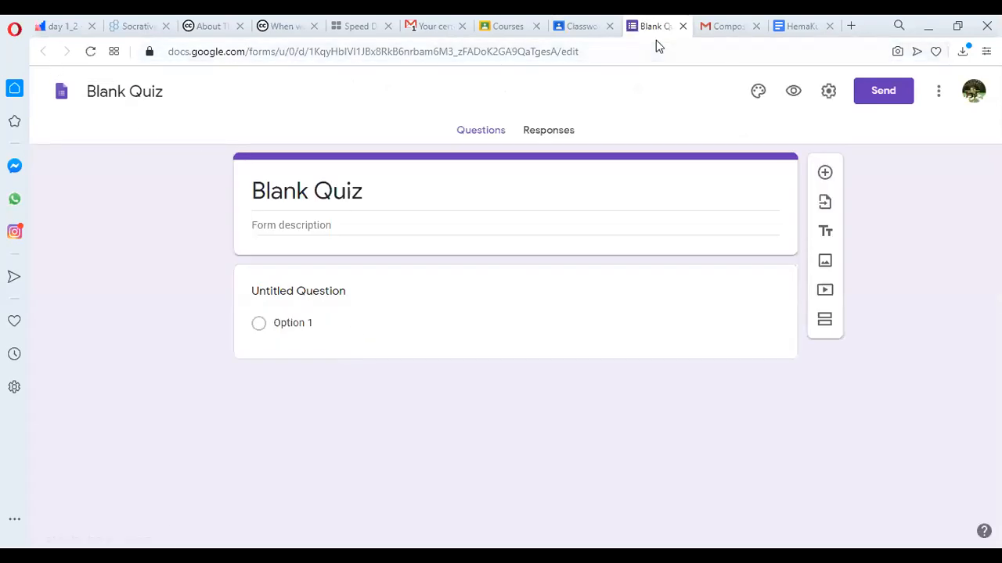
key("ctrl+w")
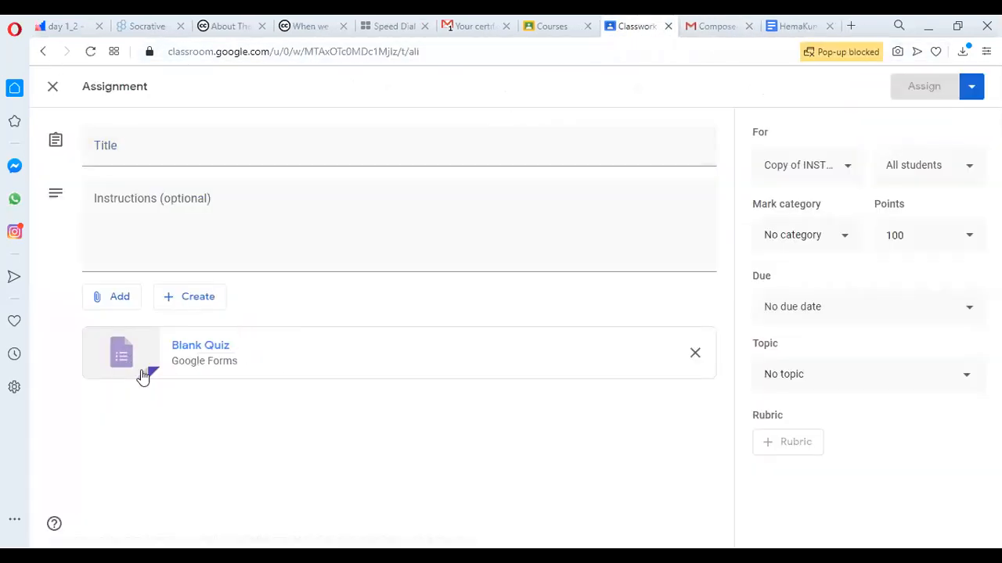
left_click(116, 306)
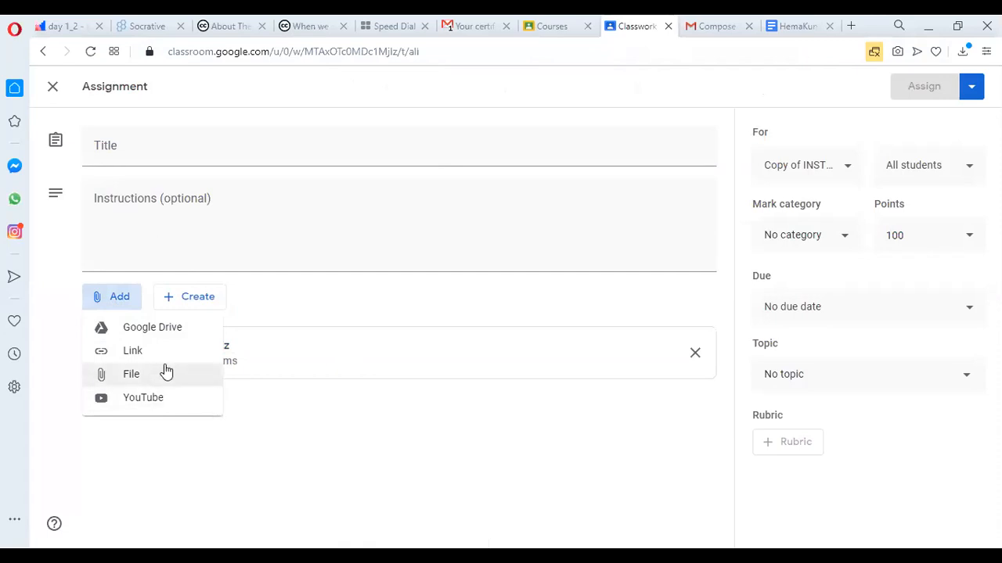
left_click(483, 497)
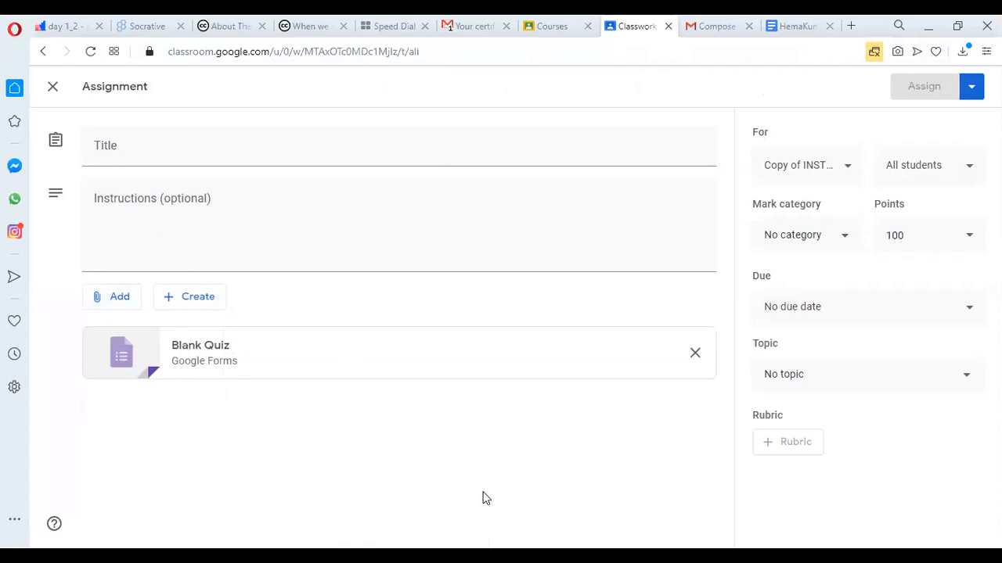
left_click(58, 100)
View the classwork creation options, open the class selection for reusing a post, and close it without choosing a class
left_click(305, 154)
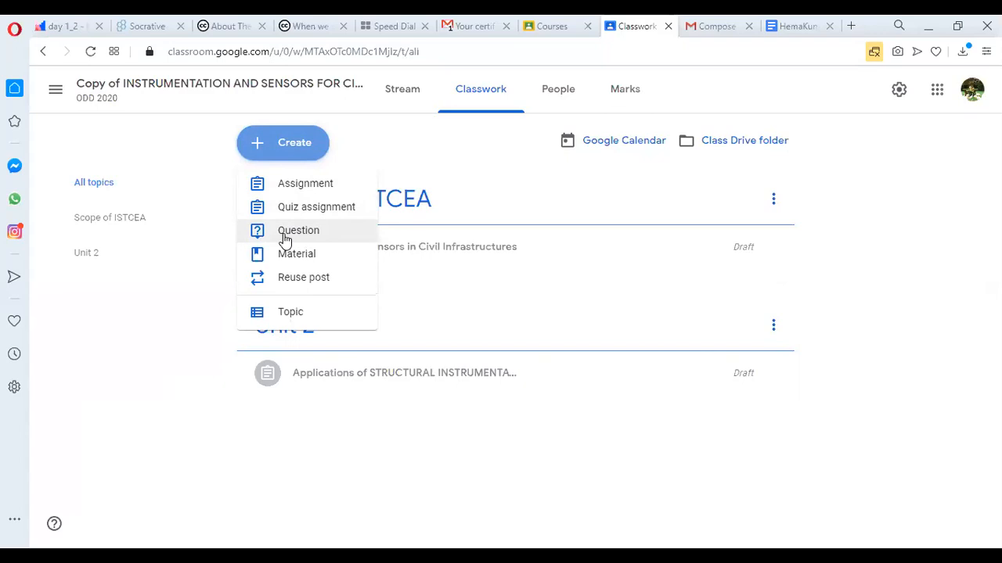
left_click(313, 286)
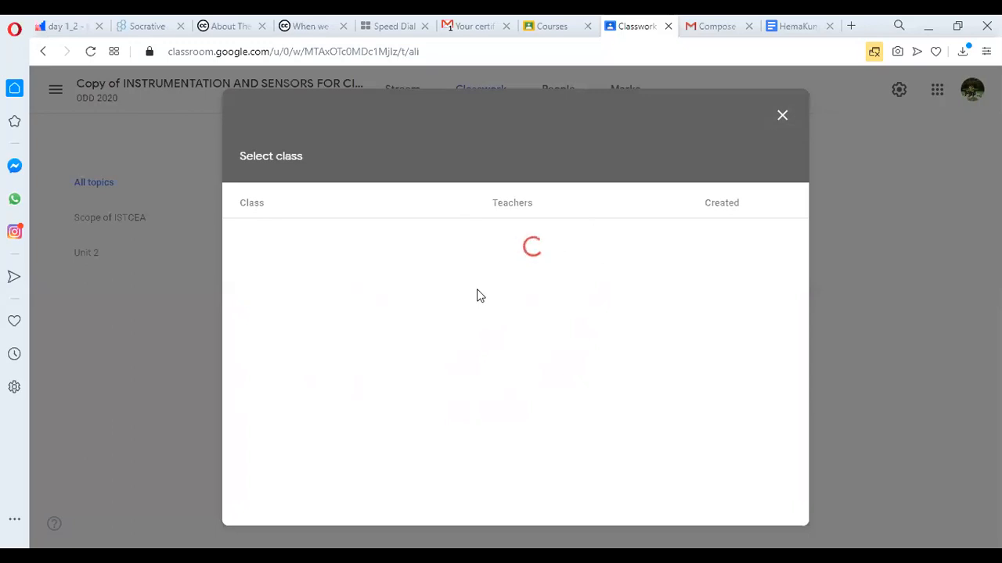
left_click(782, 115)
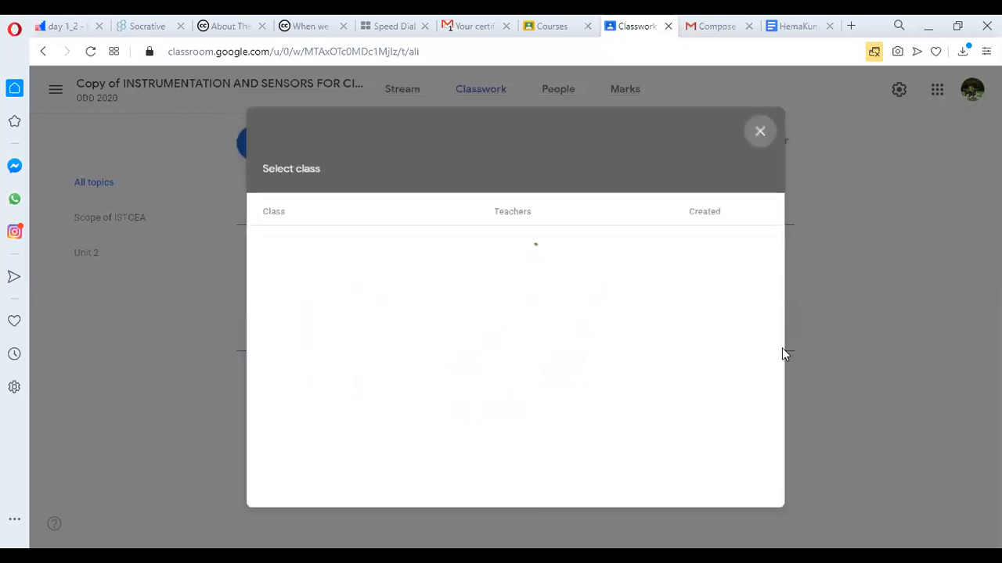